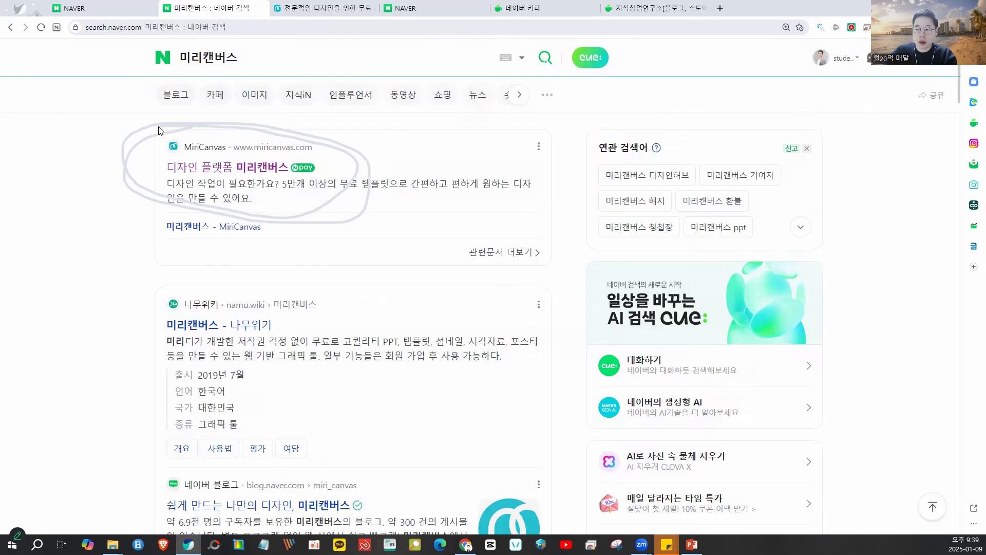
Open the MiriCanvas website from the search results and start a new design.
left_click(193, 170)
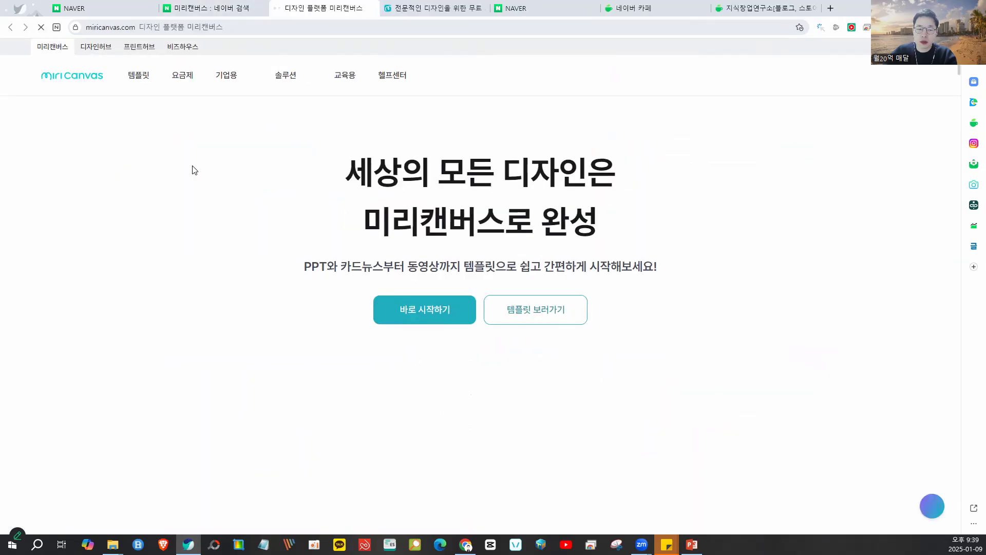
scroll(801, 273, "down", 5)
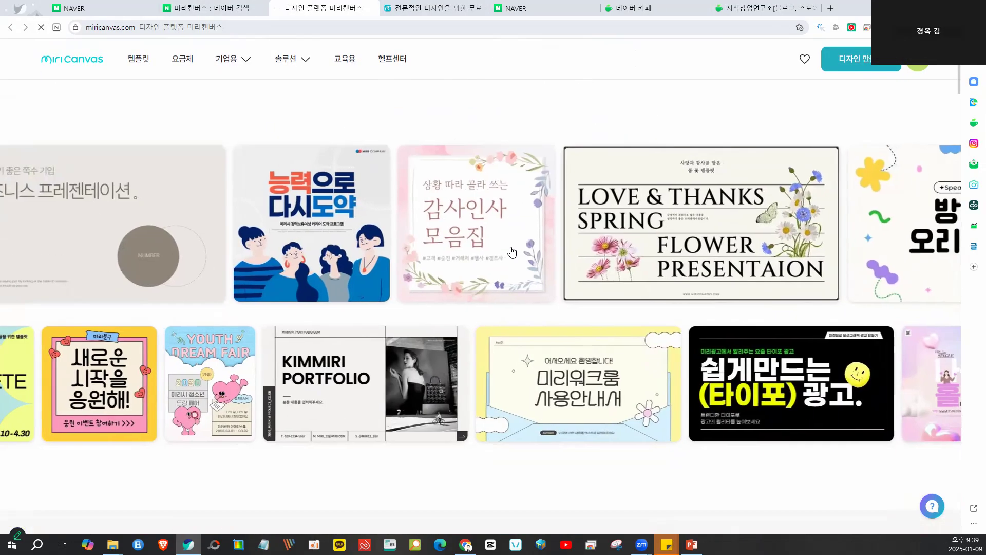
scroll(763, 284, "up", 2)
scroll(763, 284, "down", 2)
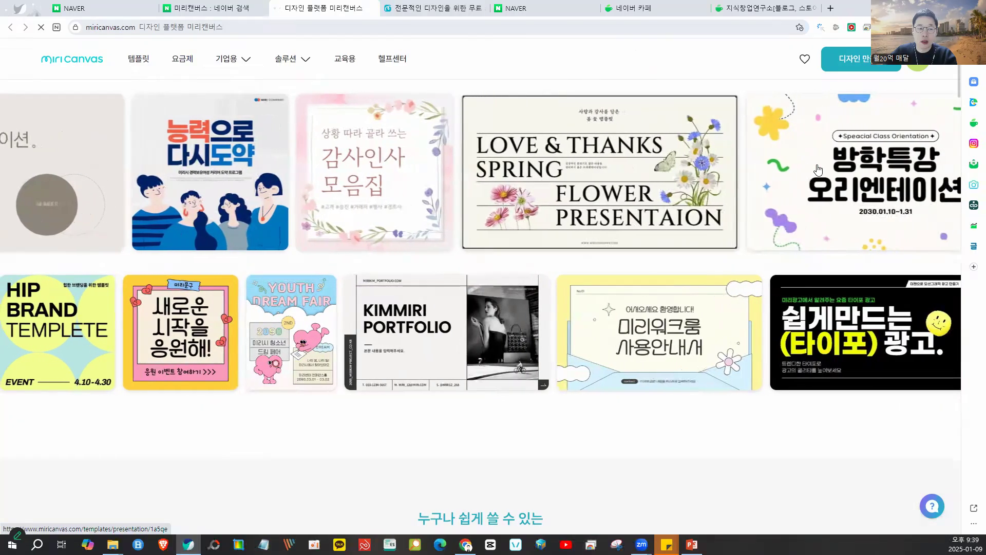
scroll(417, 215, "up", 2)
scroll(314, 214, "up", 1)
scroll(298, 216, "down", 2)
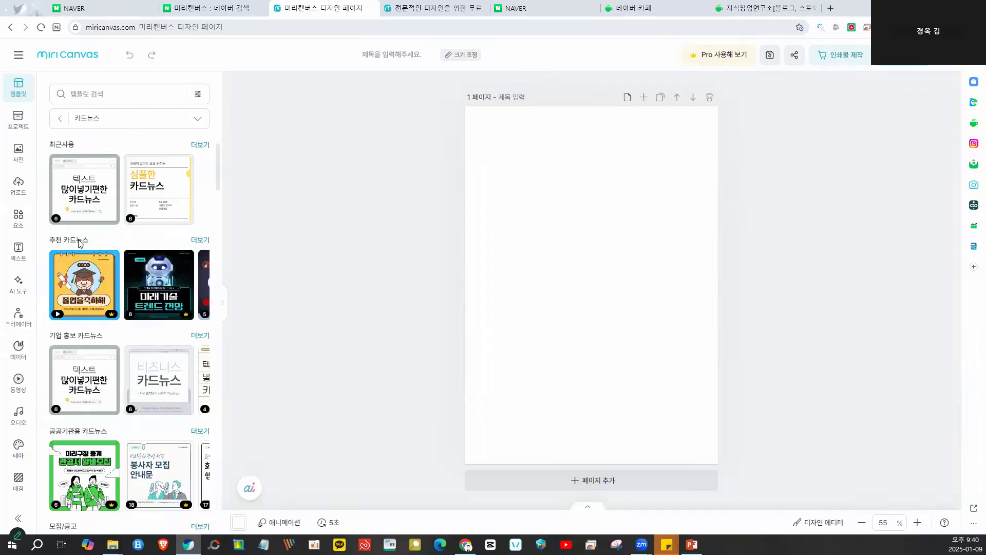
Browse the 카드뉴스 template categories and show all templates under 기업 홍보 카드뉴스.
scroll(195, 243, "down", 2)
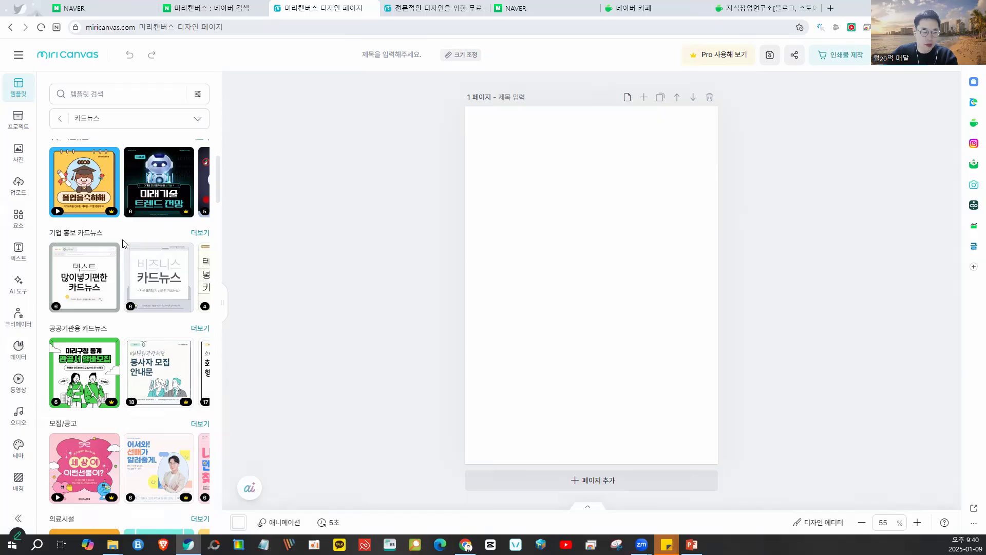
scroll(124, 243, "up", 2, "ctrl")
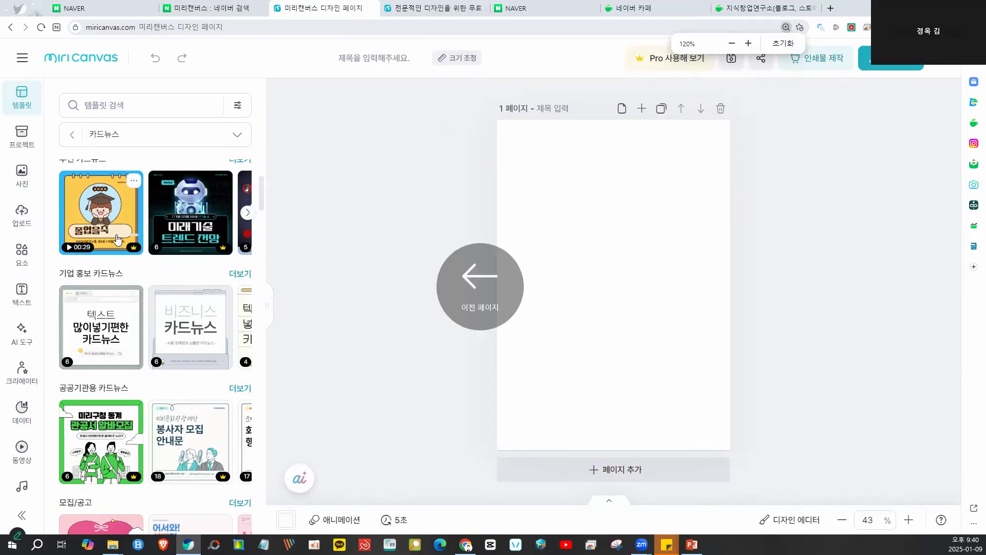
left_click(121, 241)
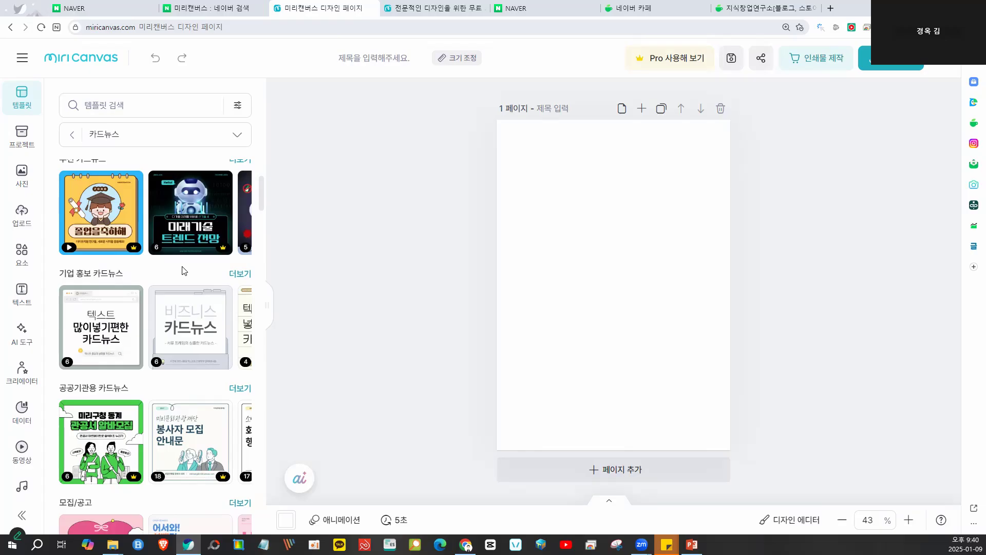
scroll(183, 270, "down", 7)
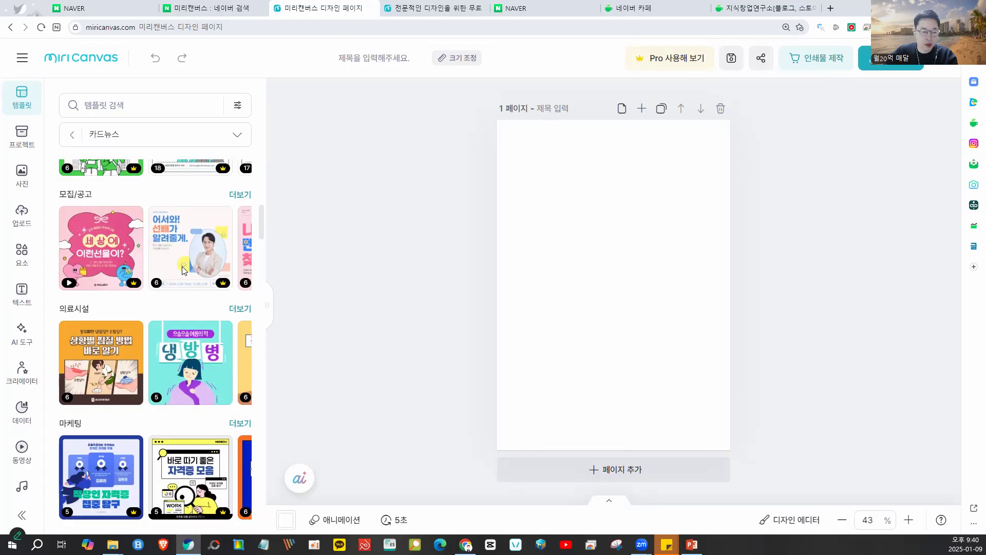
scroll(183, 271, "down", 2)
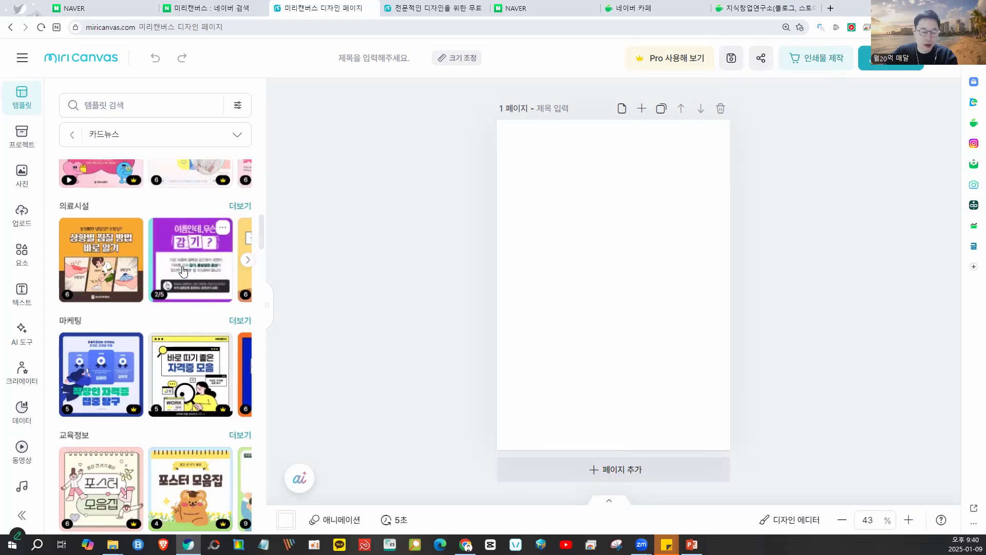
scroll(183, 271, "up", 1)
scroll(180, 267, "up", 3)
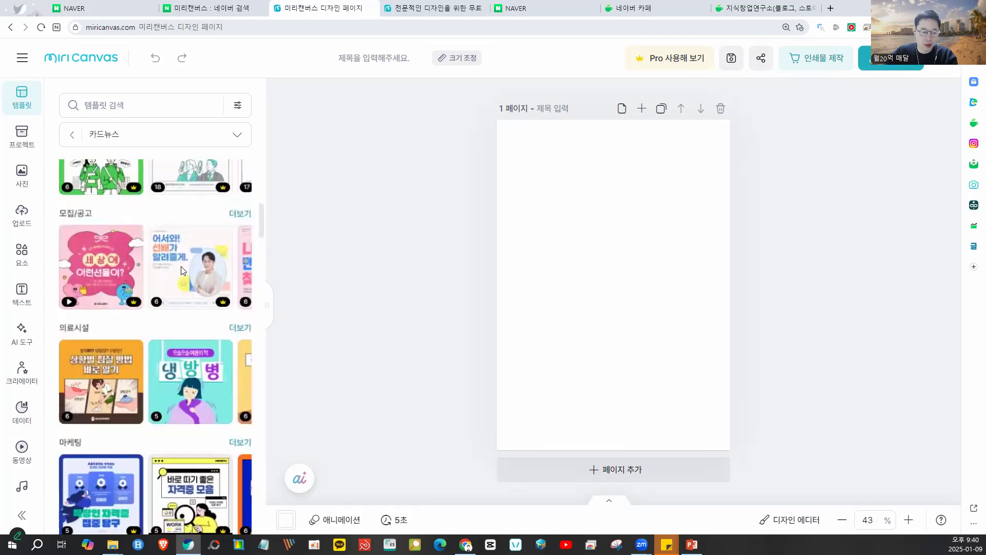
scroll(180, 271, "up", 5)
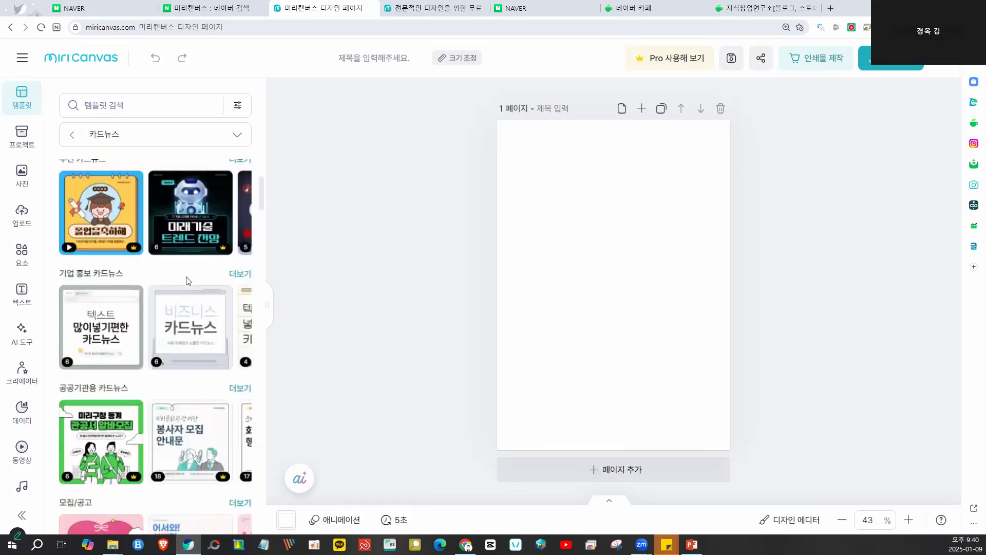
left_click(241, 278)
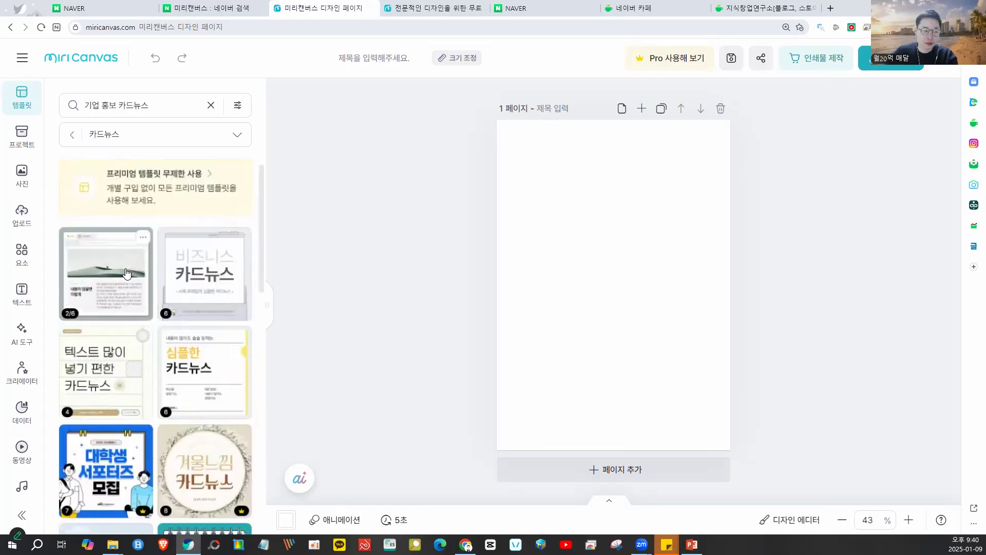
Find the yellow "노랑 심플 비즈니스 광고" template and overwrite the blank design with all its pages.
scroll(185, 275, "down", 2)
scroll(123, 309, "down", 5)
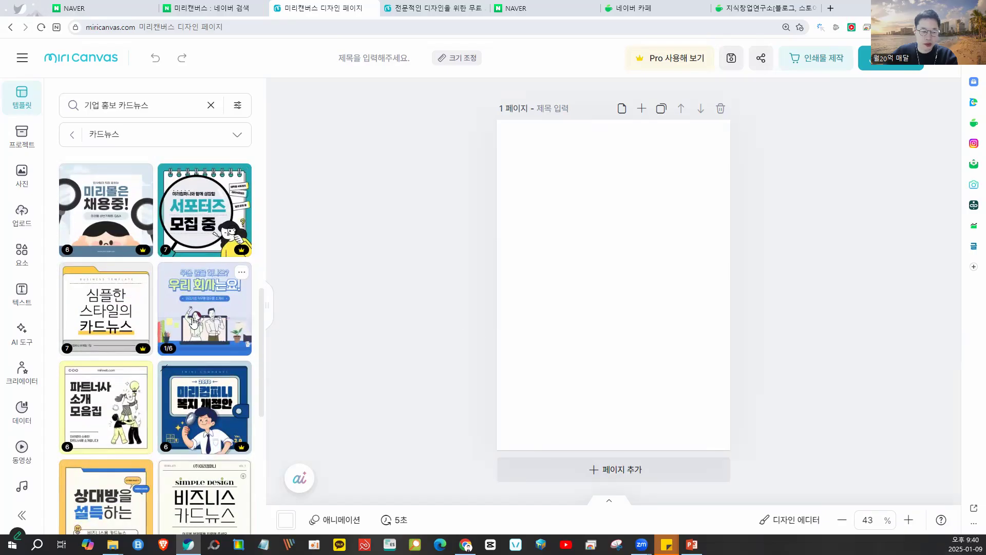
scroll(193, 322, "down", 4)
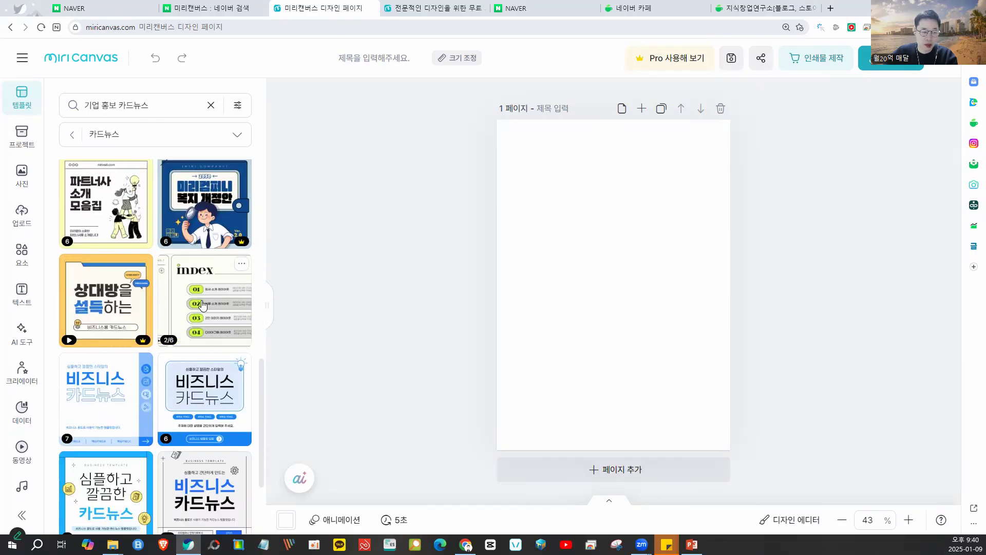
scroll(203, 305, "down", 7)
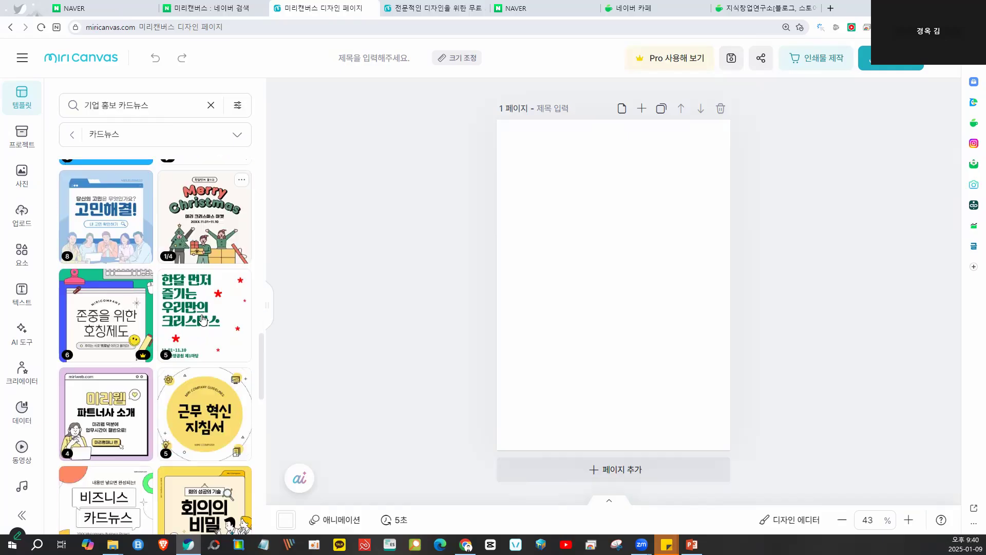
scroll(118, 302, "down", 5)
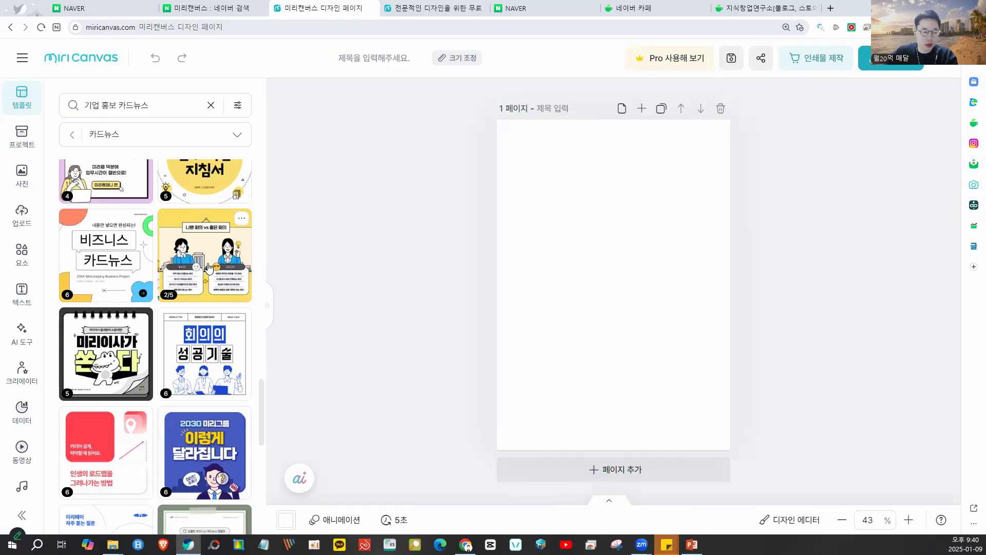
left_click(208, 267)
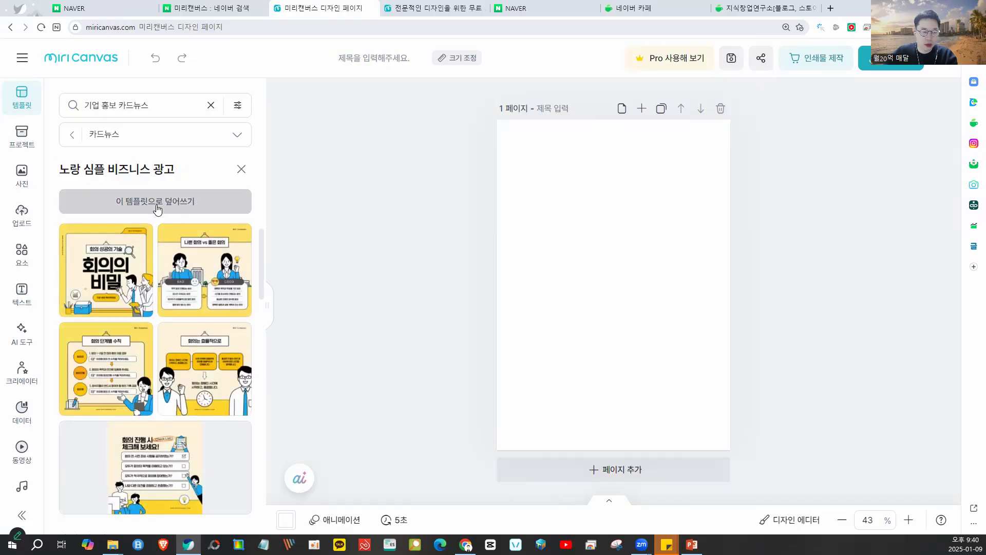
left_click(156, 204)
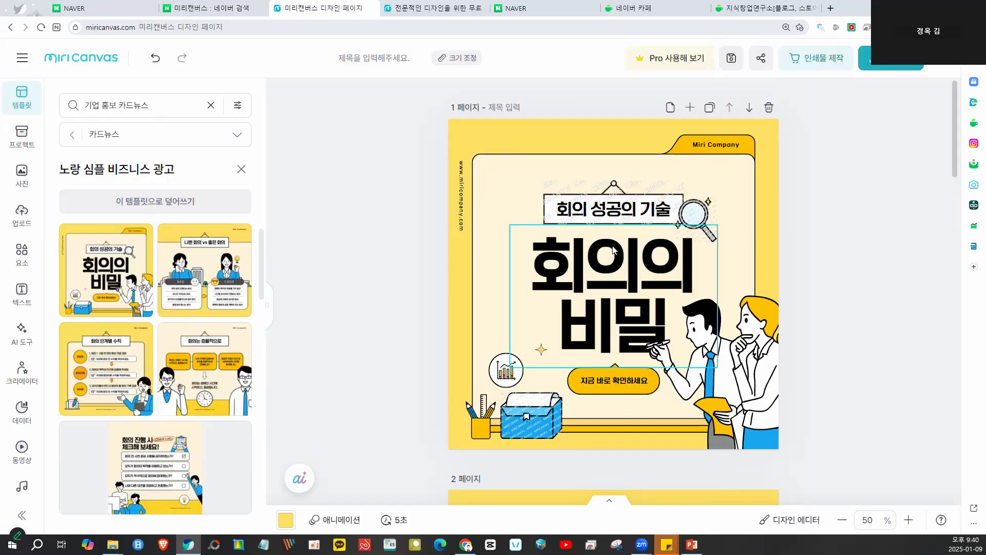
Try moving the subtitle "회의 성공의 기술" off its hanging sign and shifting the sign illustration, and undo both moves.
left_click(649, 216)
left_click_drag(649, 216, 551, 199)
left_click(655, 198)
key("ctrl+equal")
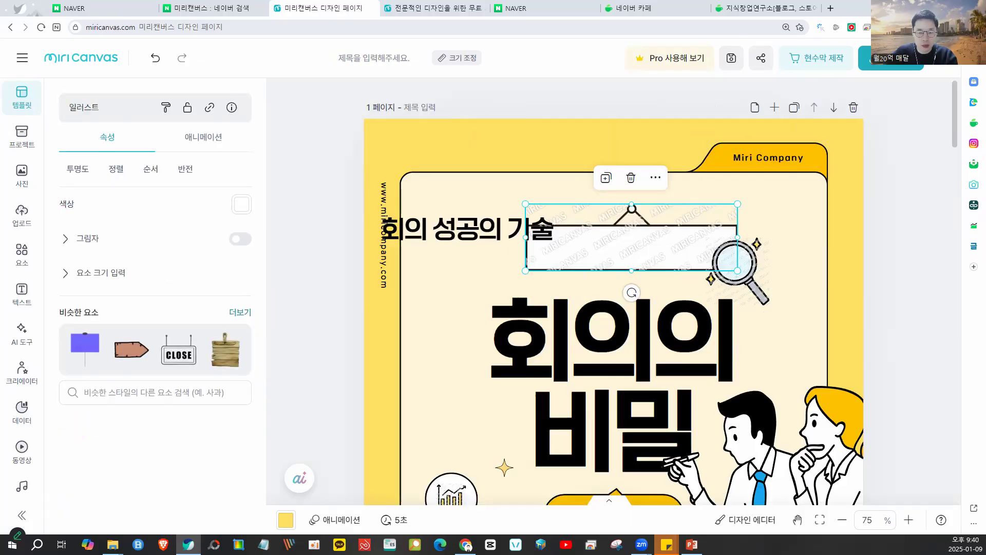
scroll(722, 226, "up", 1)
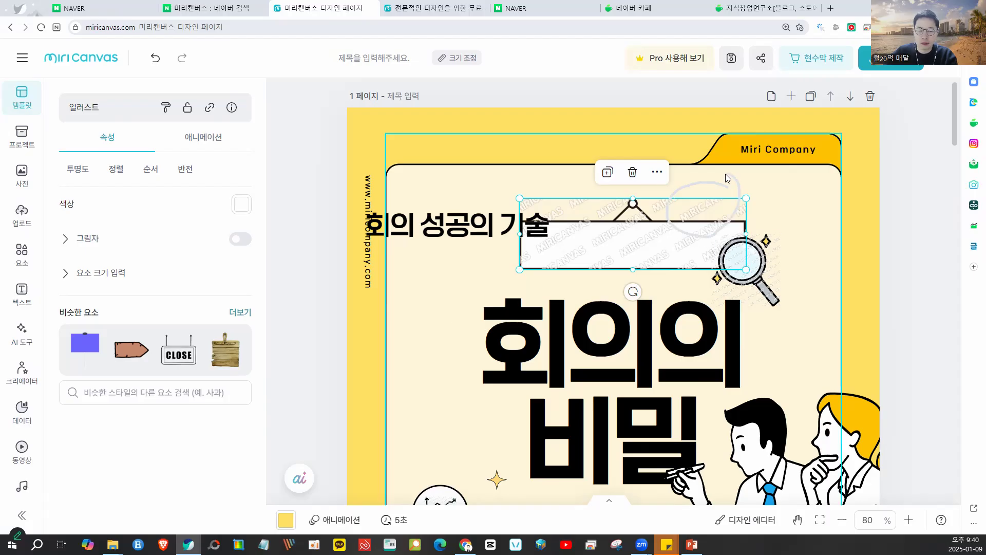
left_click_drag(691, 226, 681, 229)
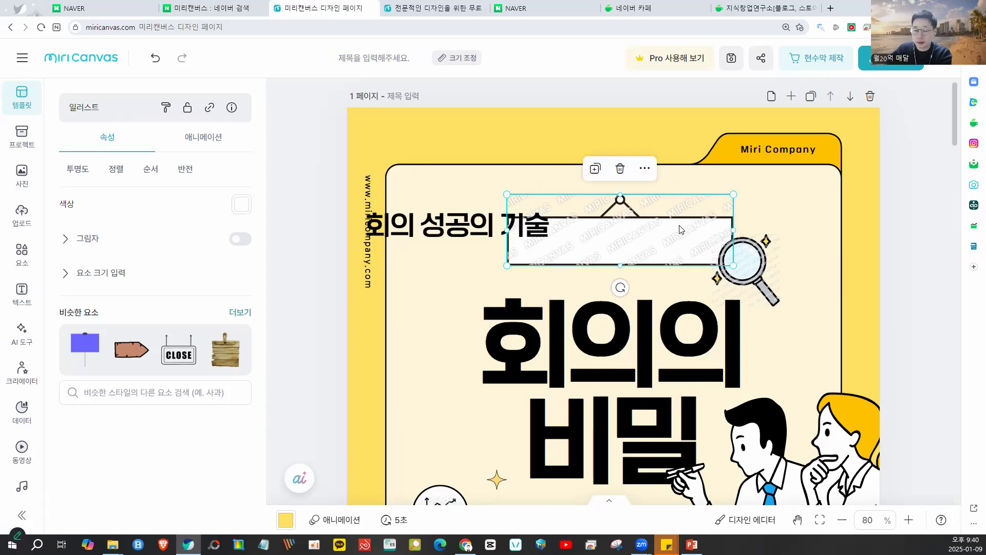
key("ctrl+z")
key("ctrl+z")
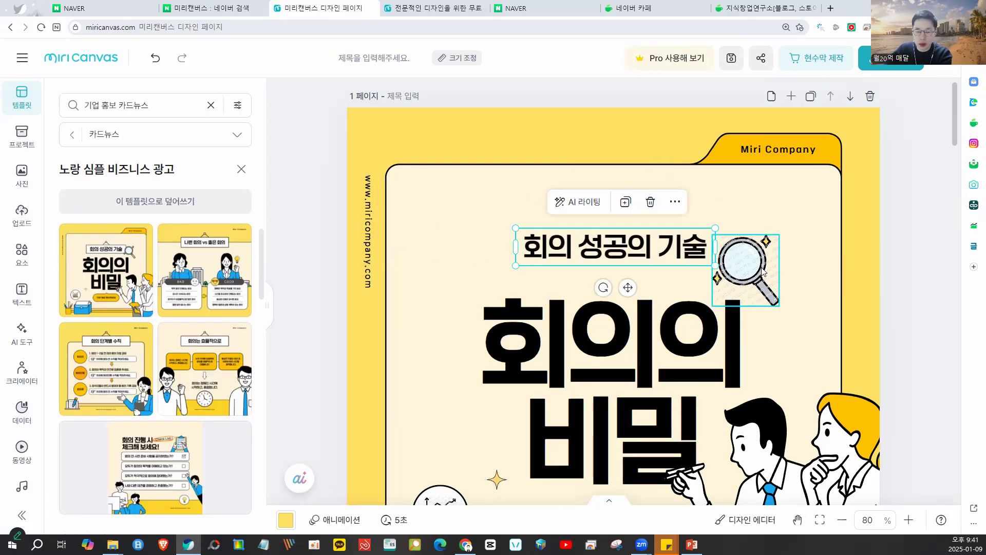
Delete the hanging sign, magnifying glass, blue file box and round chart icon illustrations from page 1.
left_click(763, 272)
key("Delete")
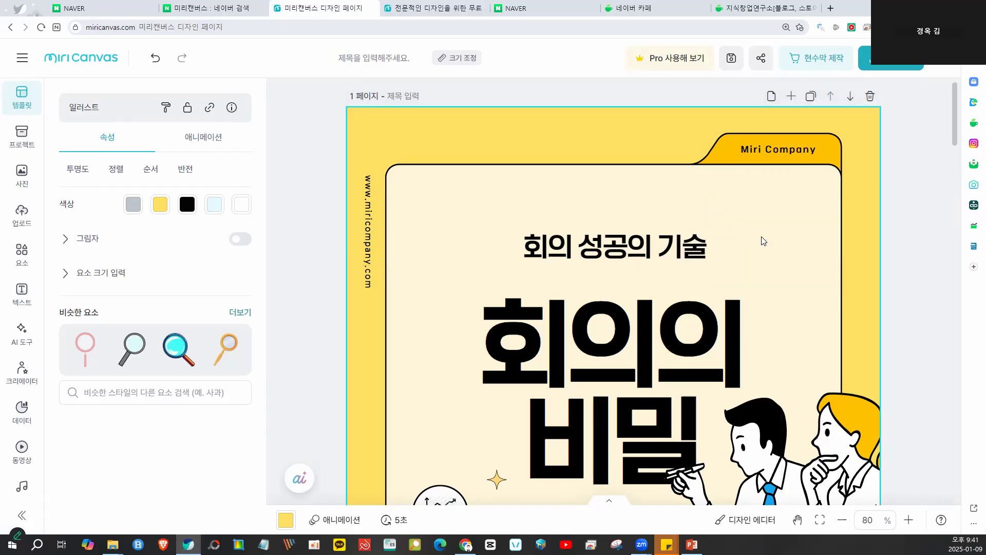
scroll(764, 241, "down", 5)
left_click(517, 305)
left_click_drag(517, 305, 520, 310)
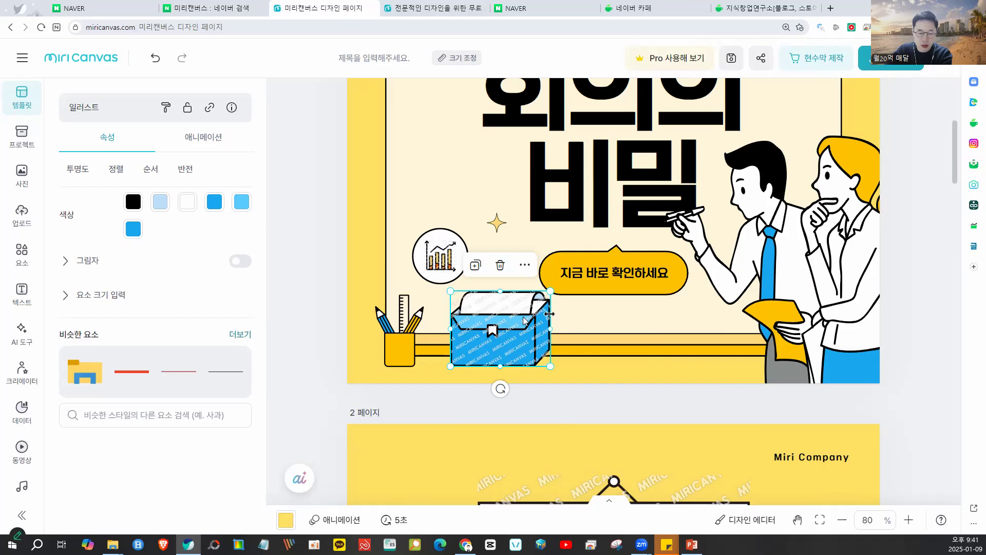
key("Delete")
key("Delete")
left_click(445, 270)
key("Delete")
Delete the vertical website address and the "Miri Company" label from page 1.
scroll(377, 201, "up", 5)
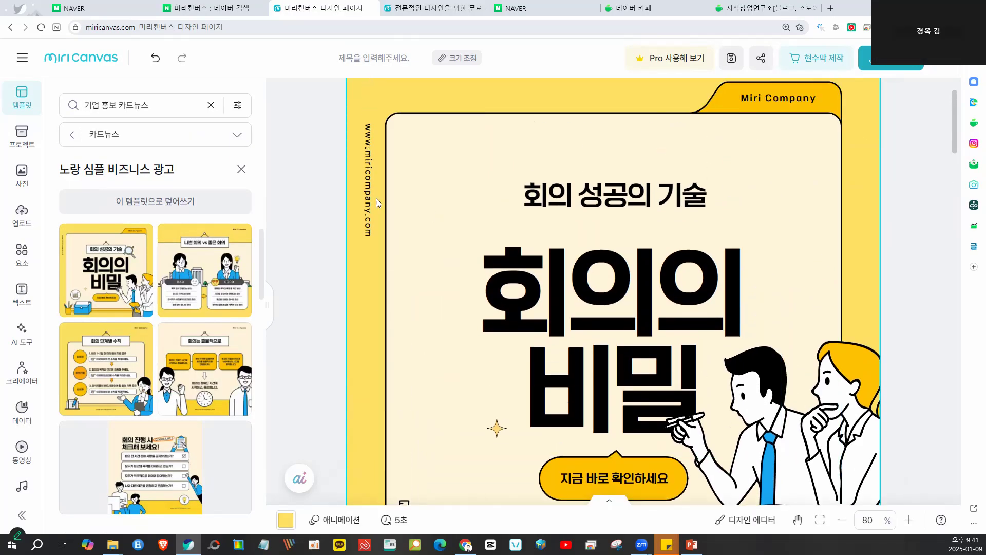
left_click(375, 202)
key("Delete")
scroll(376, 202, "up", 1)
left_click(781, 164)
key("Delete")
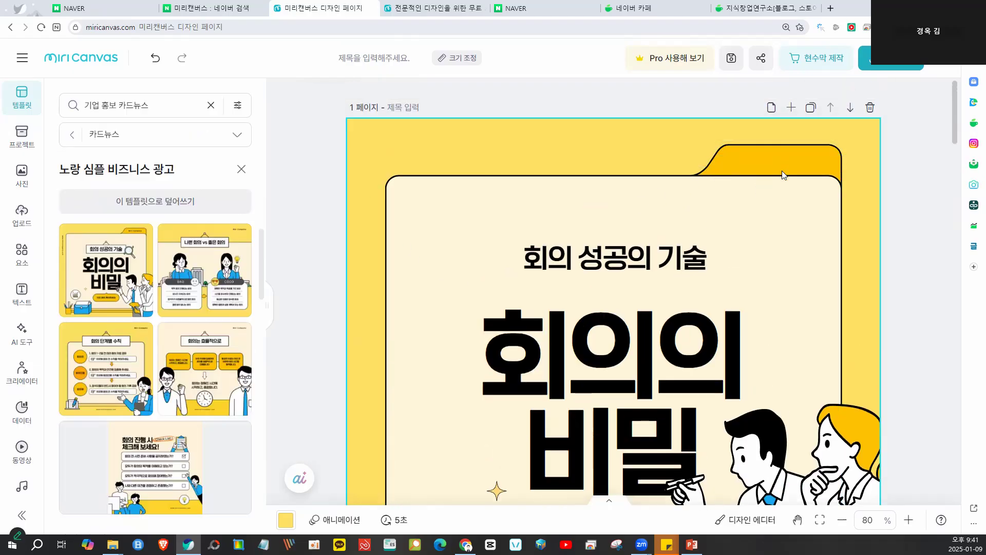
Search the photo library for "직장인".
scroll(753, 271, "down", 3)
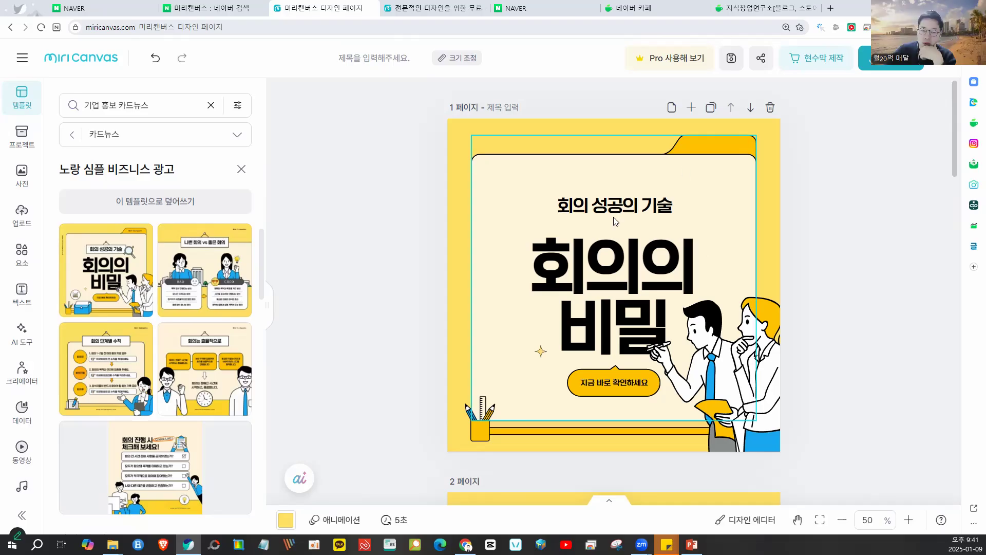
left_click(527, 135)
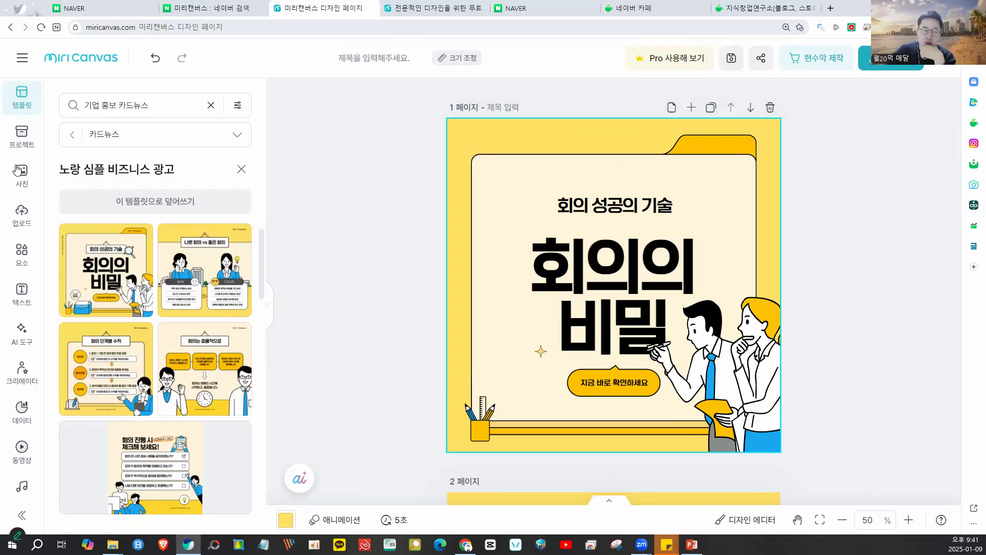
mouse_move(4, 170)
left_mouse_down()
mouse_move(32, 193)
mouse_move(28, 162)
mouse_move(0, 191)
mouse_move(46, 173)
mouse_move(4, 171)
mouse_move(44, 178)
mouse_move(17, 156)
mouse_move(30, 189)
left_mouse_up()
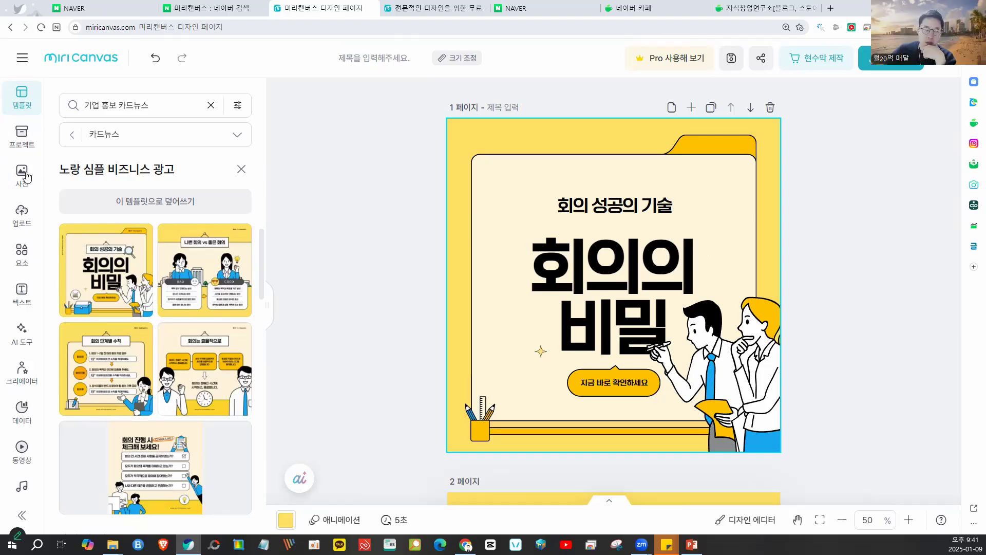
left_click(25, 178)
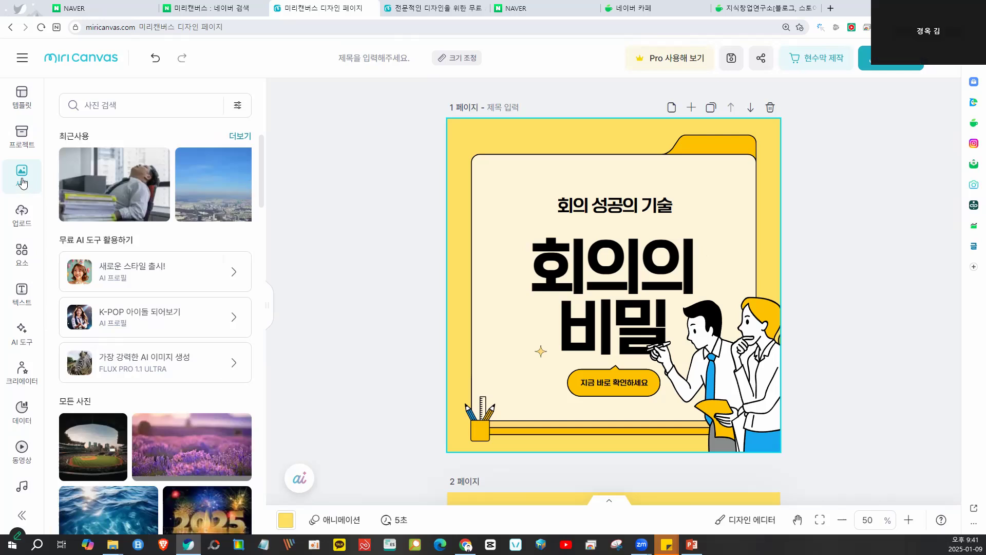
left_click(104, 105)
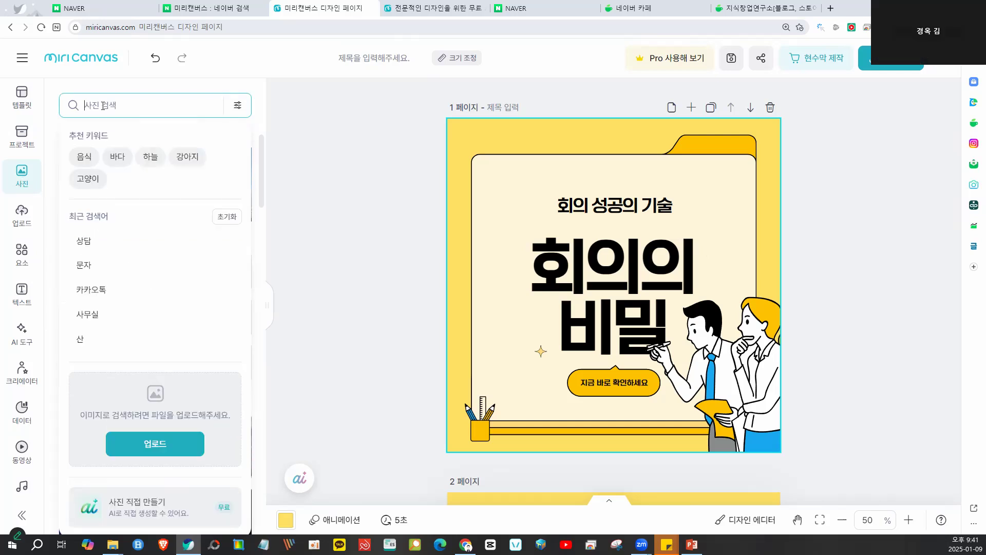
type("직장")
type("인")
key("Return")
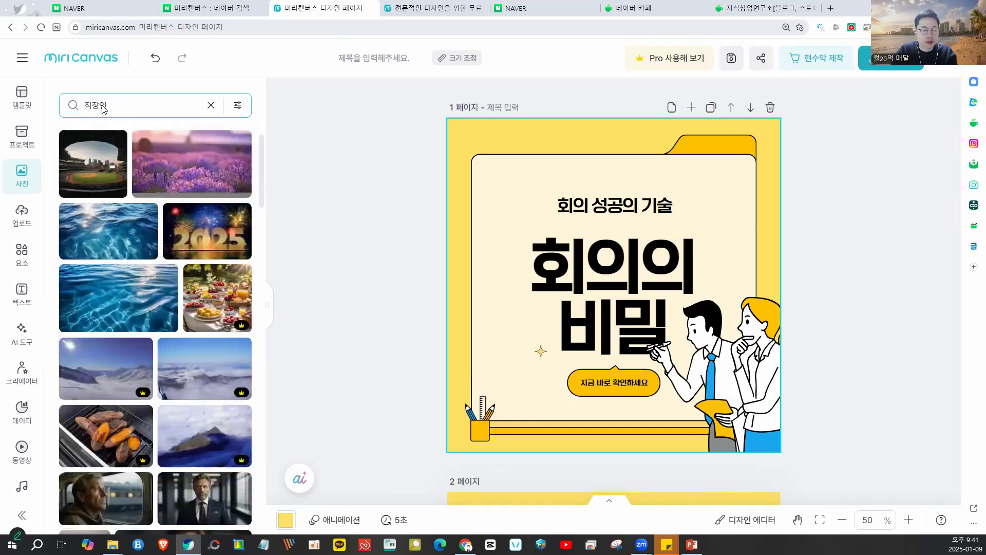
Set the photo of blue business people silhouettes from the results as the background of page 1.
scroll(162, 257, "down", 5)
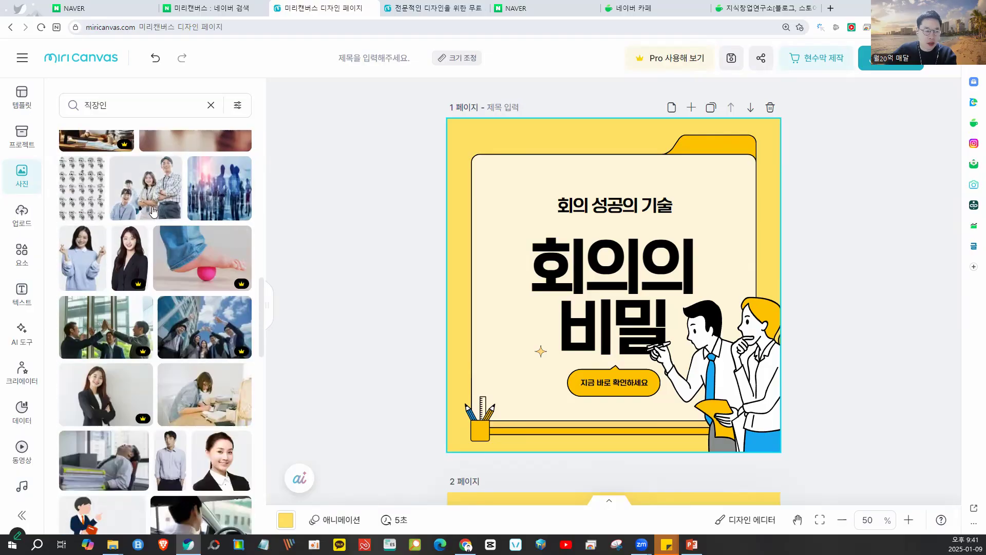
scroll(155, 290, "up", 4)
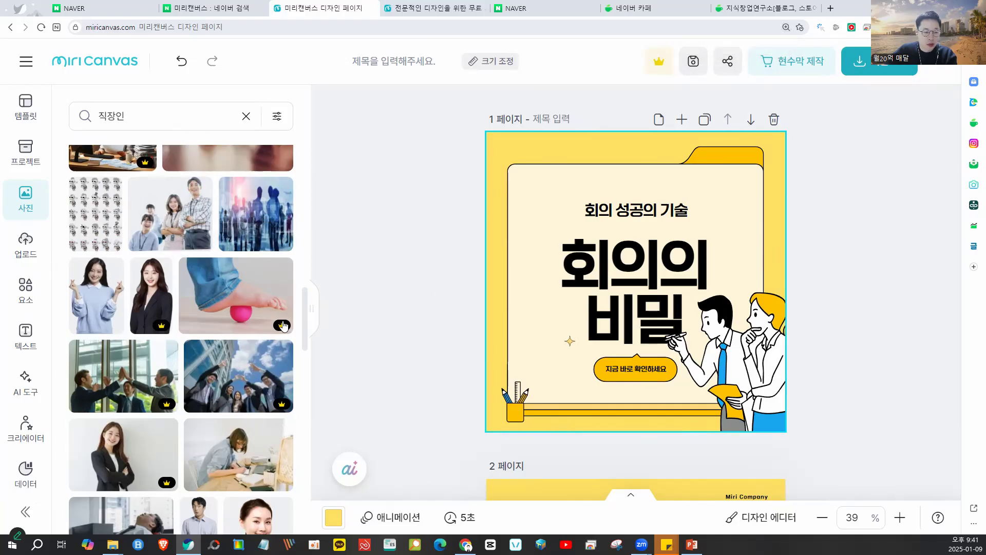
left_click(250, 216)
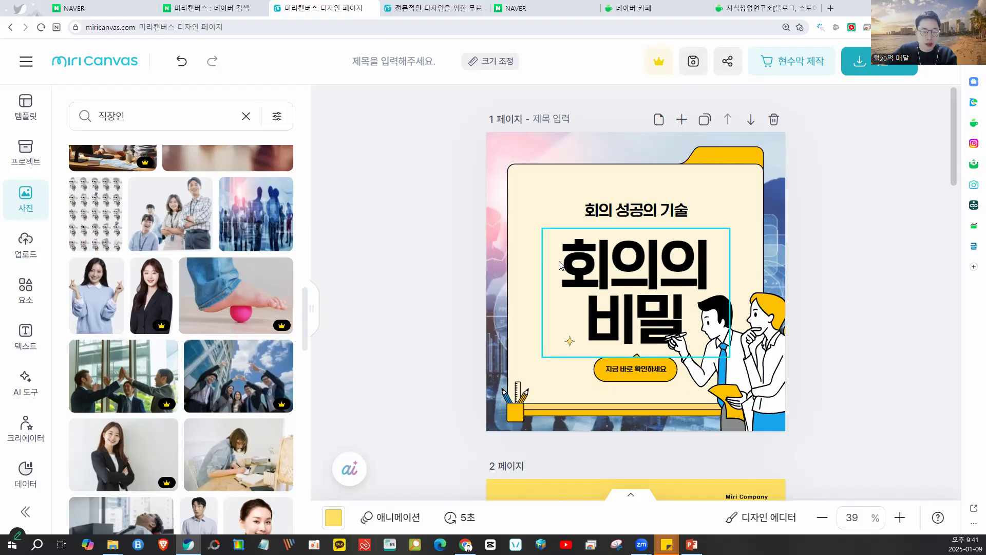
left_click(178, 228)
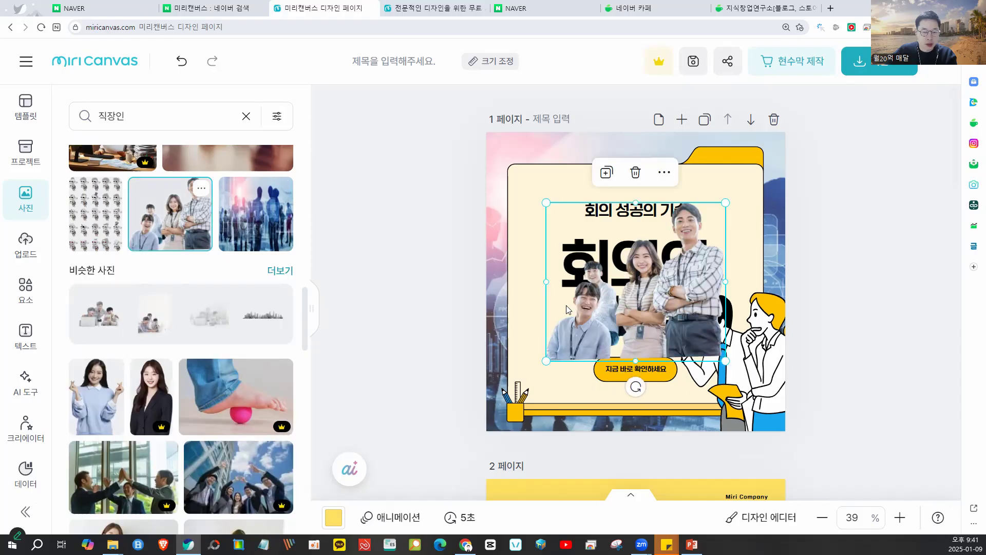
left_click_drag(677, 304, 625, 281)
key("Delete")
Add the photo of hands writing at a desk with a phone and make it the background of page 1.
scroll(154, 257, "up", 3)
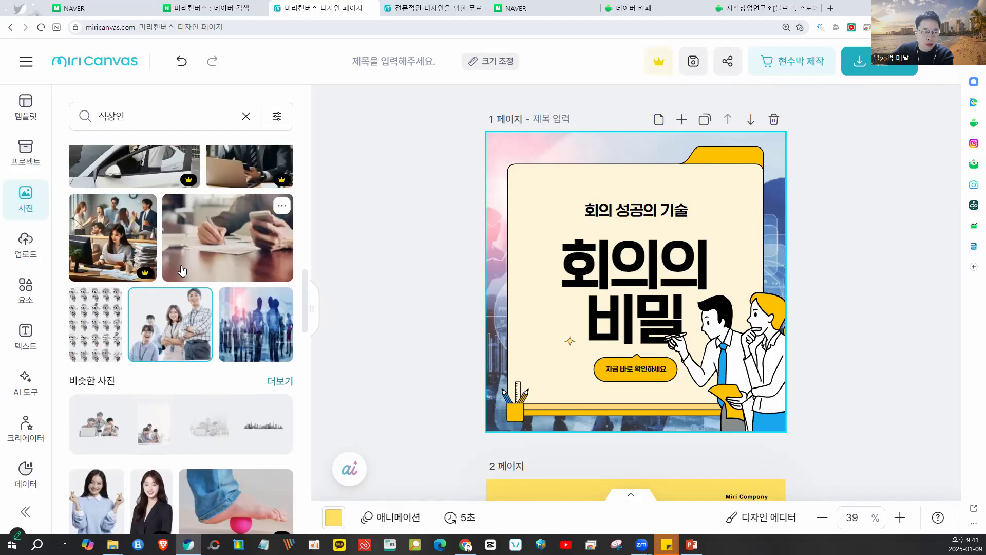
left_click(227, 281)
left_click_drag(596, 271, 587, 196)
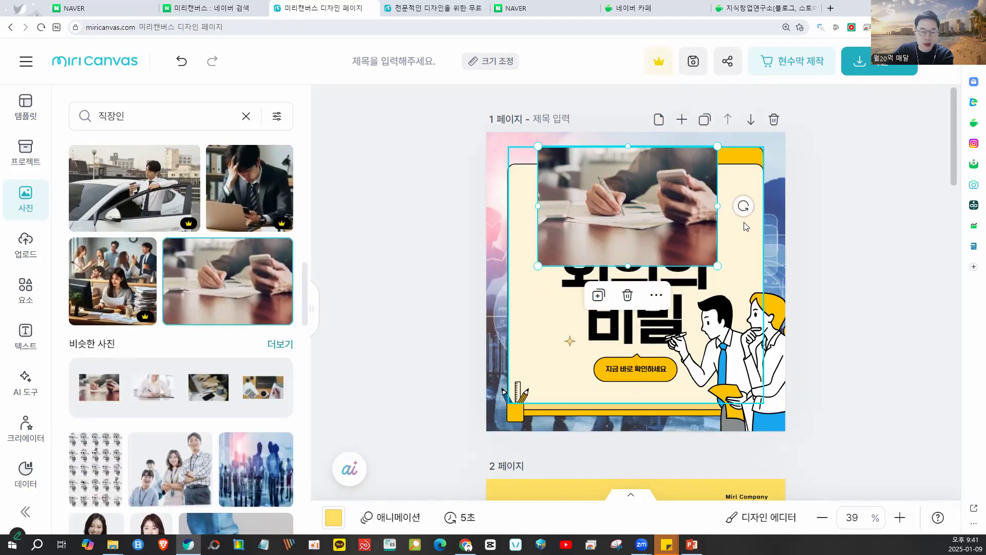
right_click(703, 191)
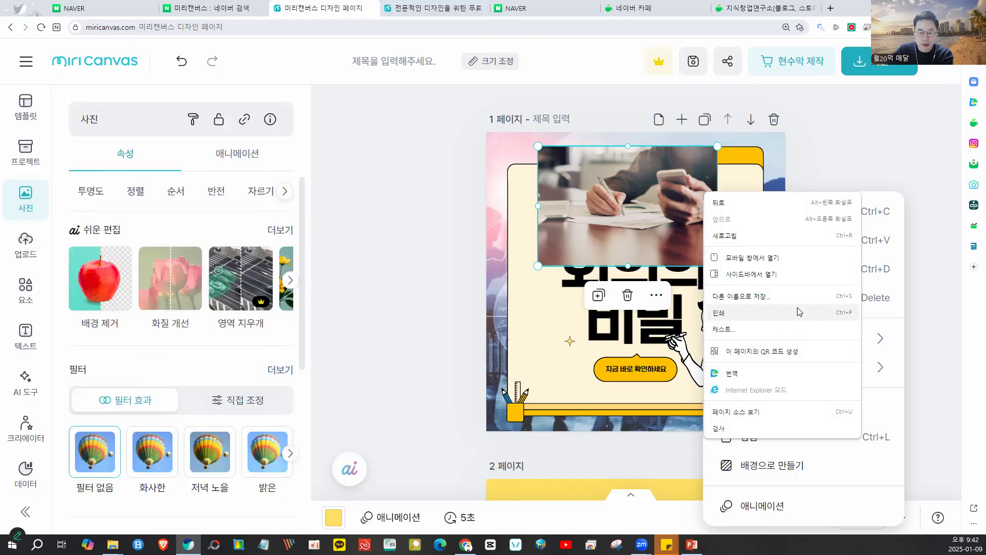
key("Escape")
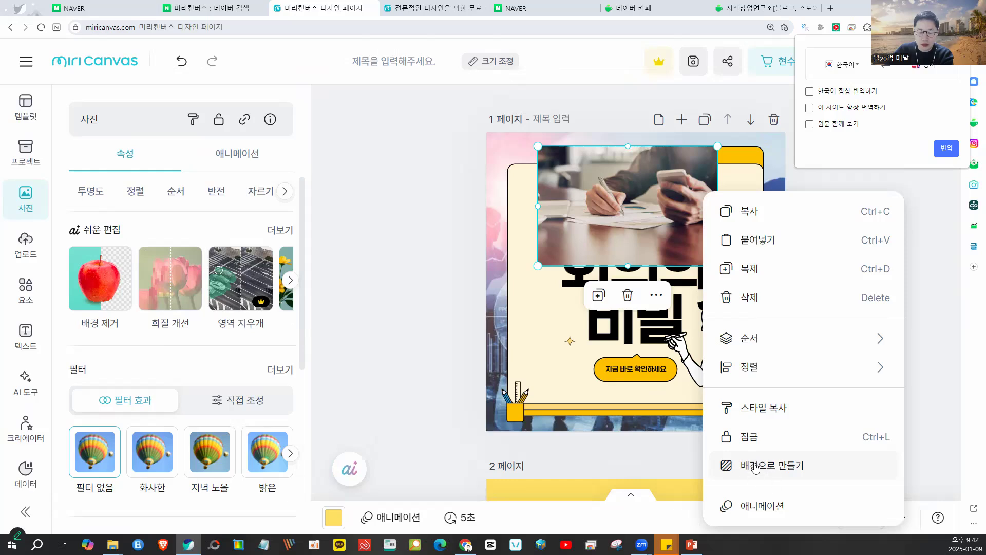
right_click(783, 461)
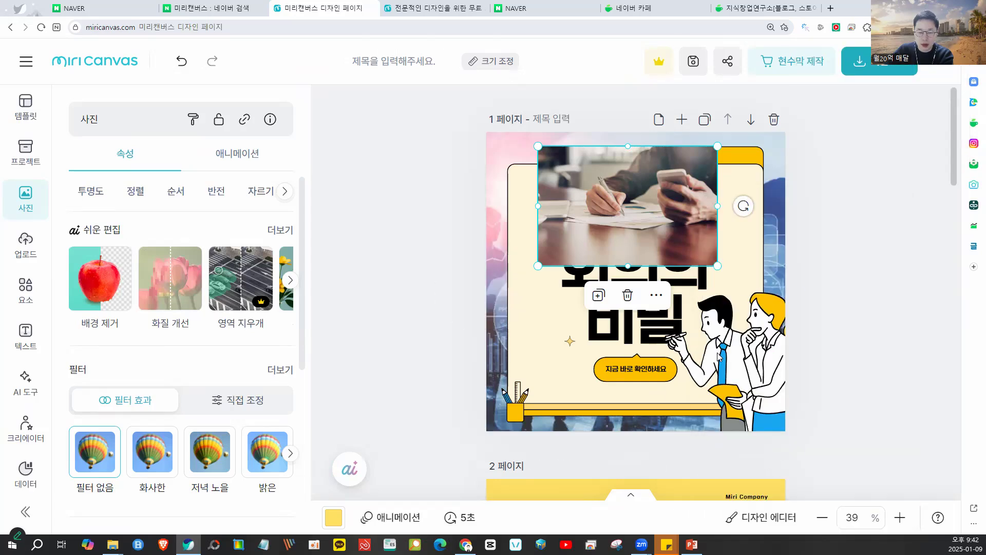
right_click(648, 242)
key("Escape")
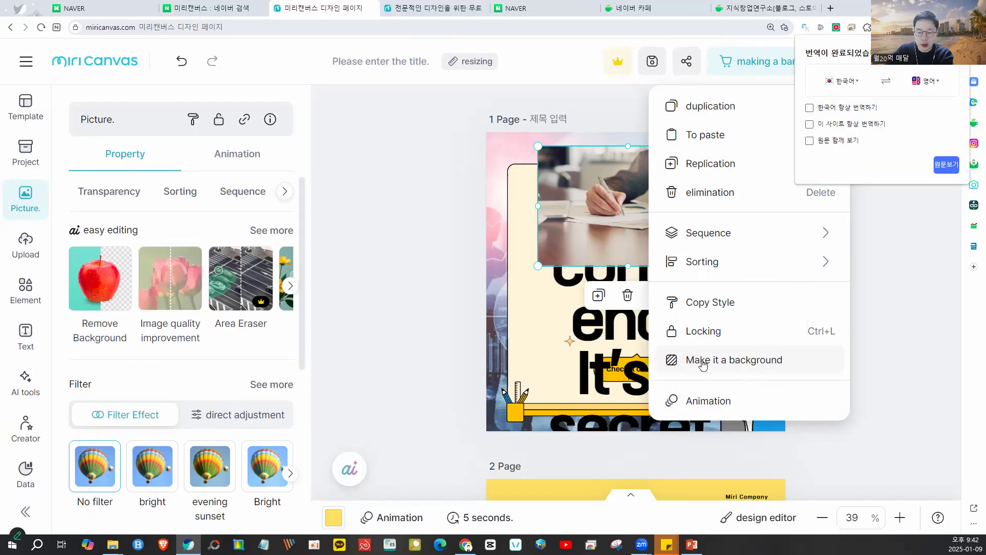
left_click(884, 83)
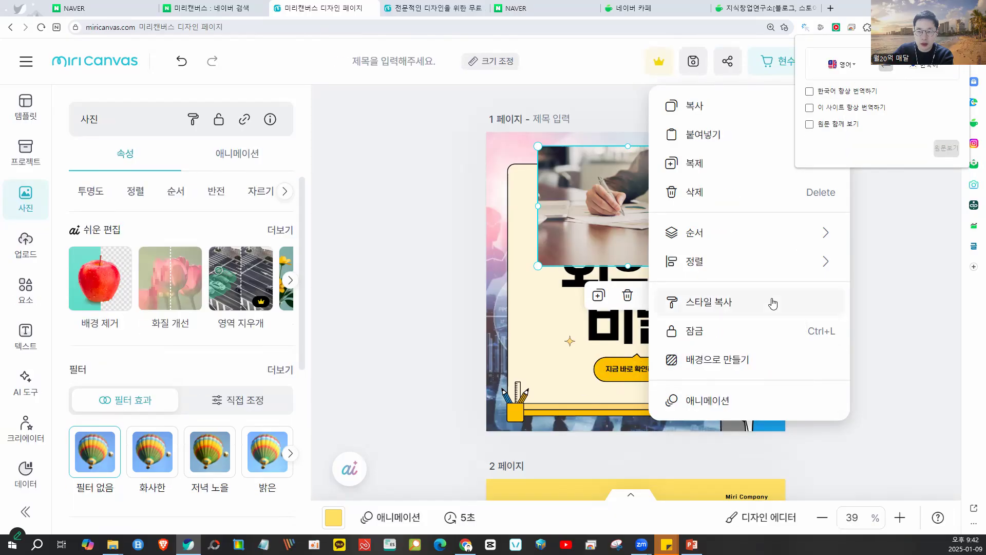
left_click(699, 359)
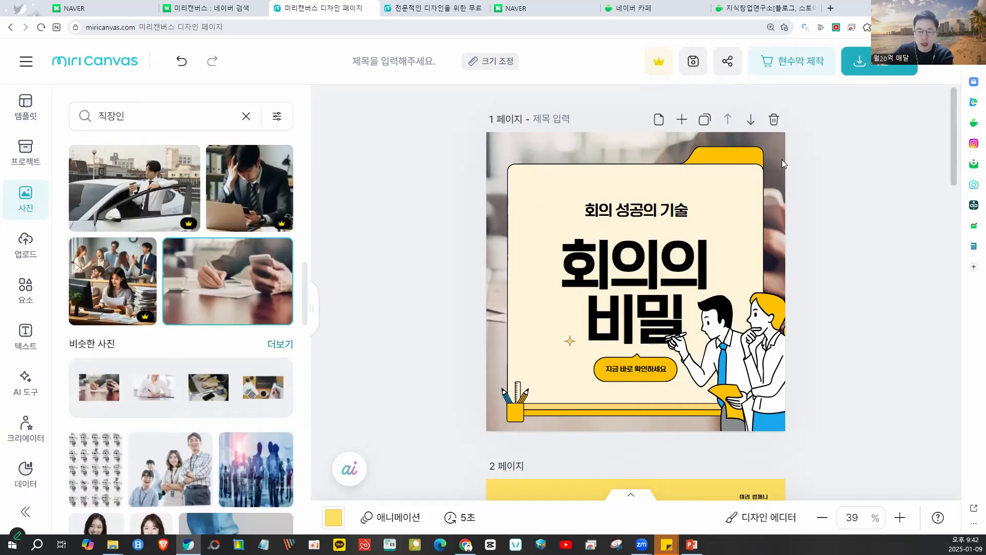
Set the opacity of page 1's photo background to 42%.
left_click(770, 151)
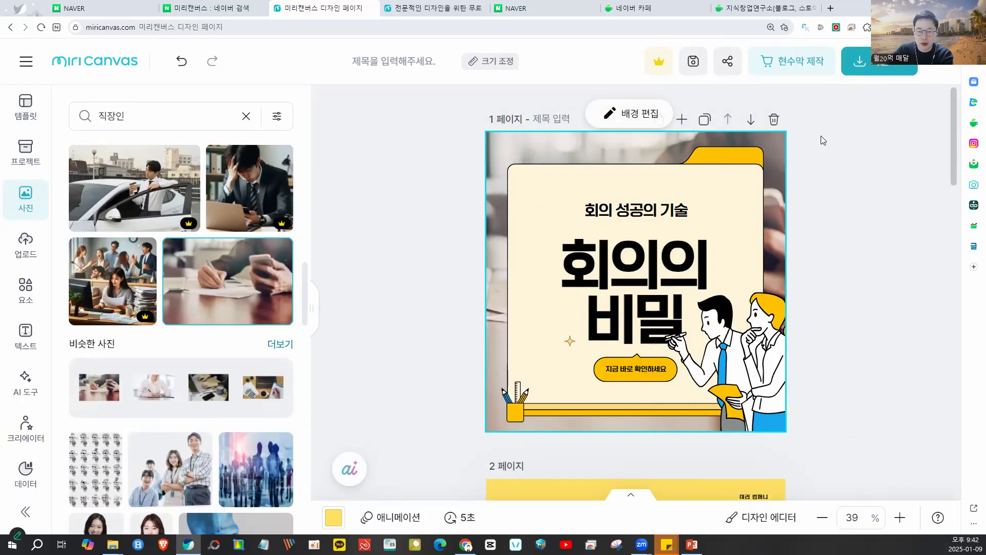
mouse_move(813, 125)
left_mouse_down()
mouse_move(763, 123)
mouse_move(779, 163)
mouse_move(805, 121)
left_mouse_up()
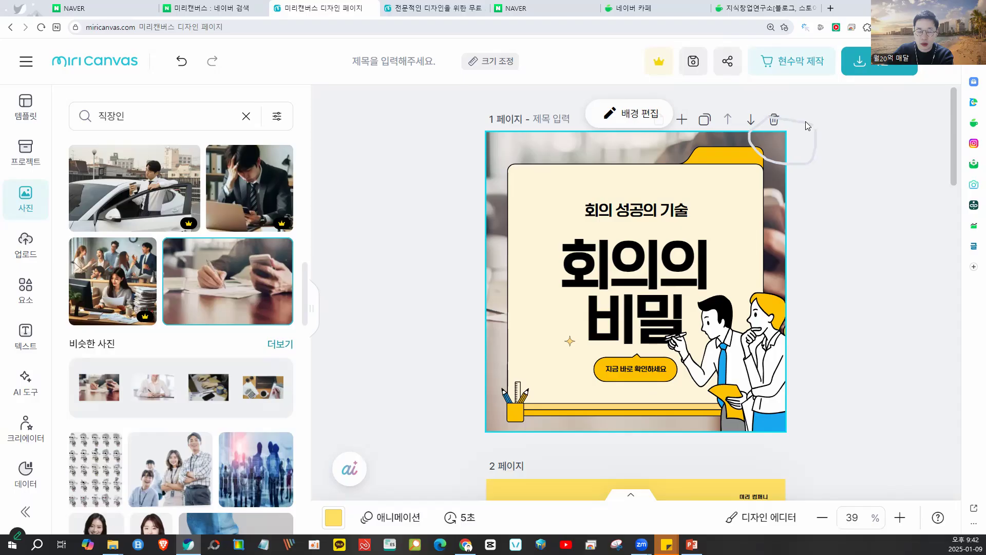
left_click(633, 119)
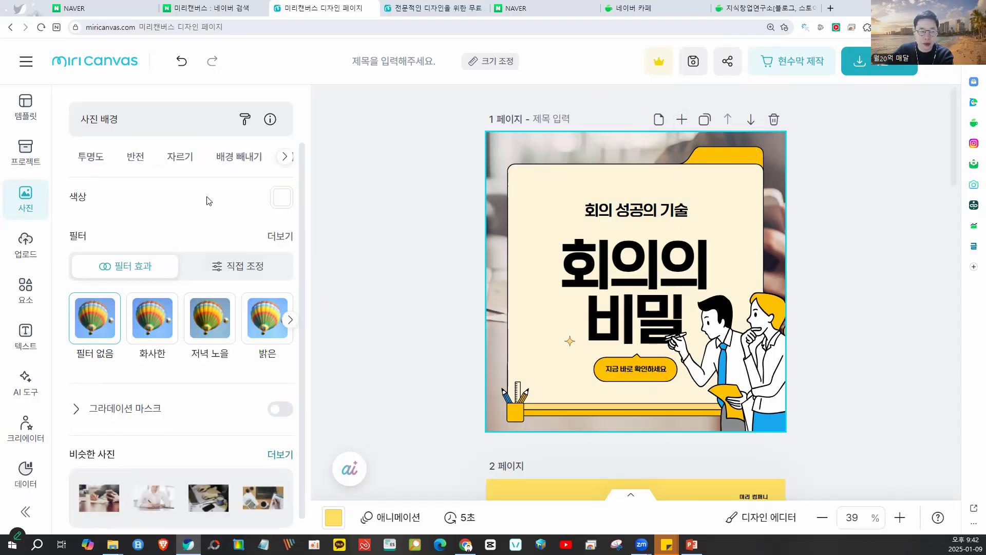
left_click(93, 160)
left_click(221, 226)
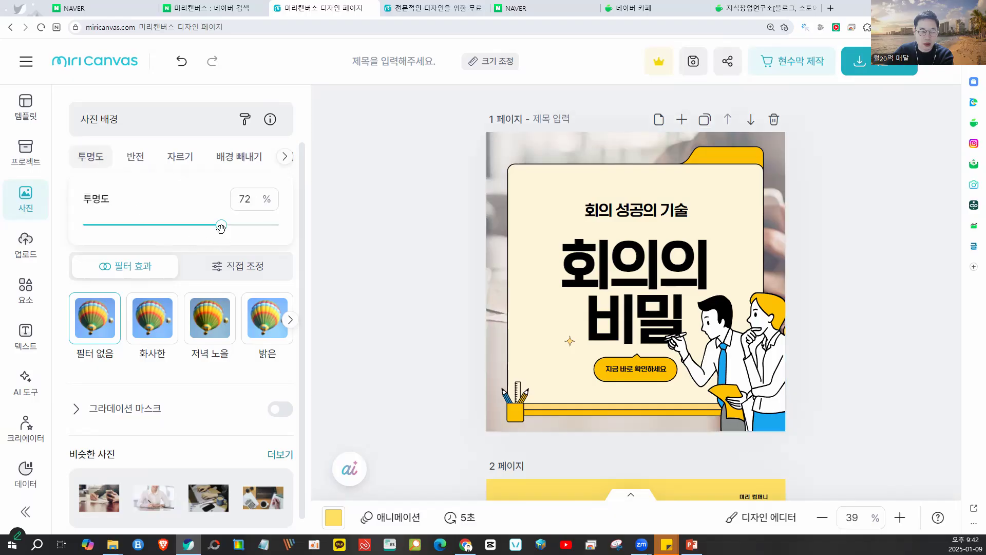
mouse_move(175, 223)
left_mouse_down()
mouse_move(198, 224)
mouse_move(159, 224)
mouse_move(165, 215)
left_mouse_up()
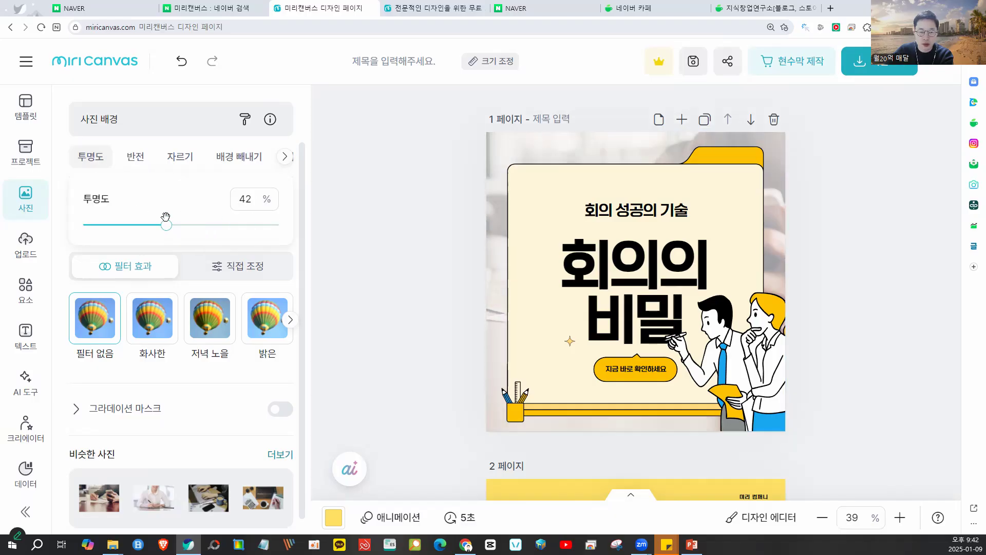
left_click(355, 188)
Search the elements library for "사무".
left_click(26, 301)
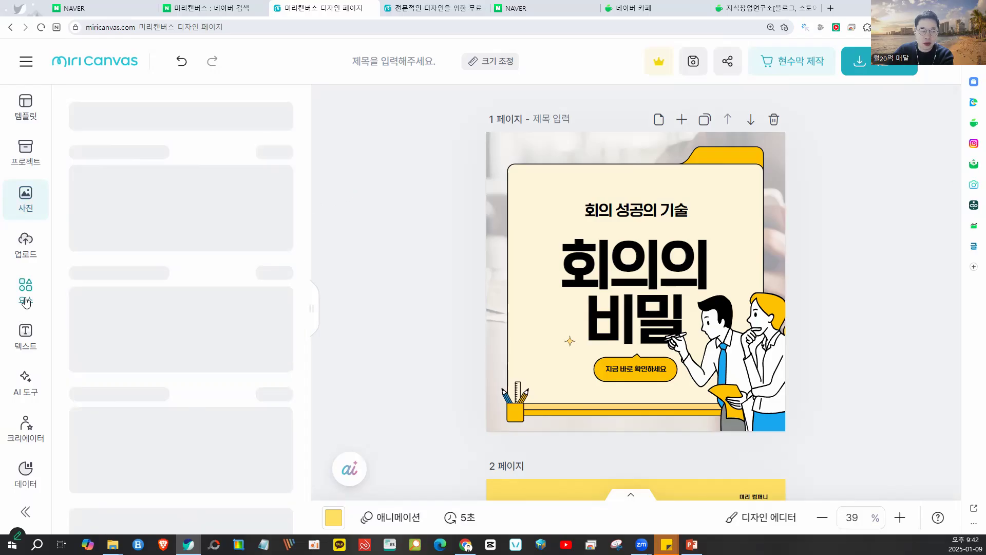
left_click(173, 117)
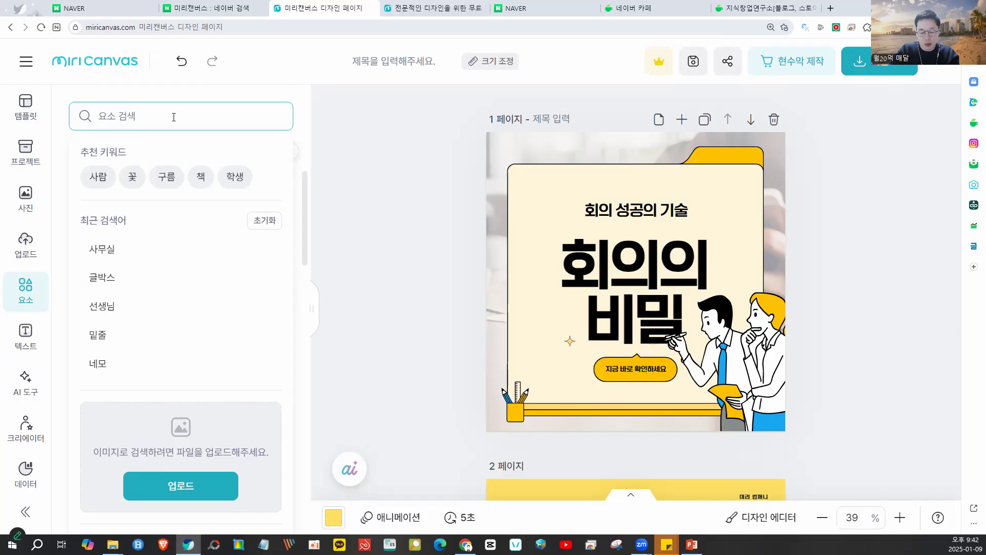
type("사무")
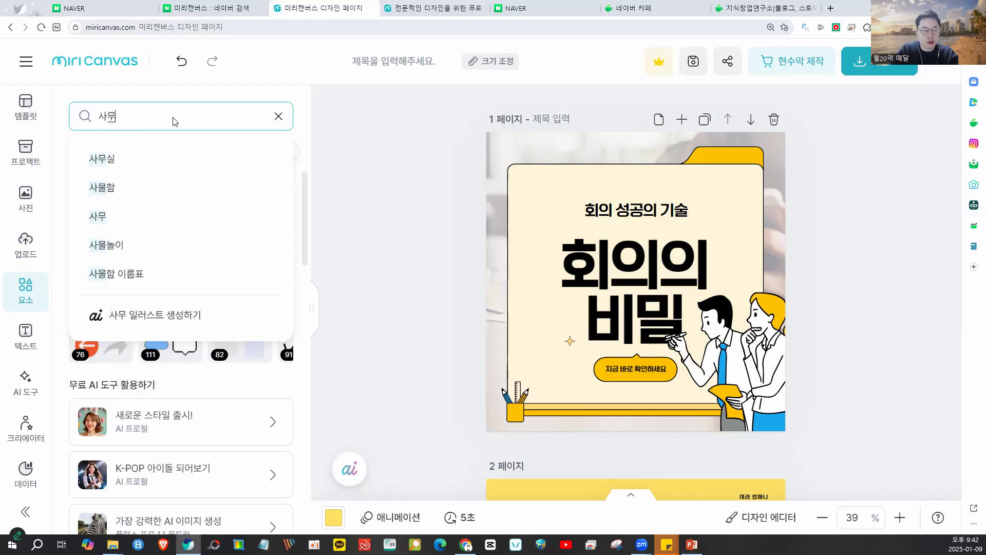
key("Return")
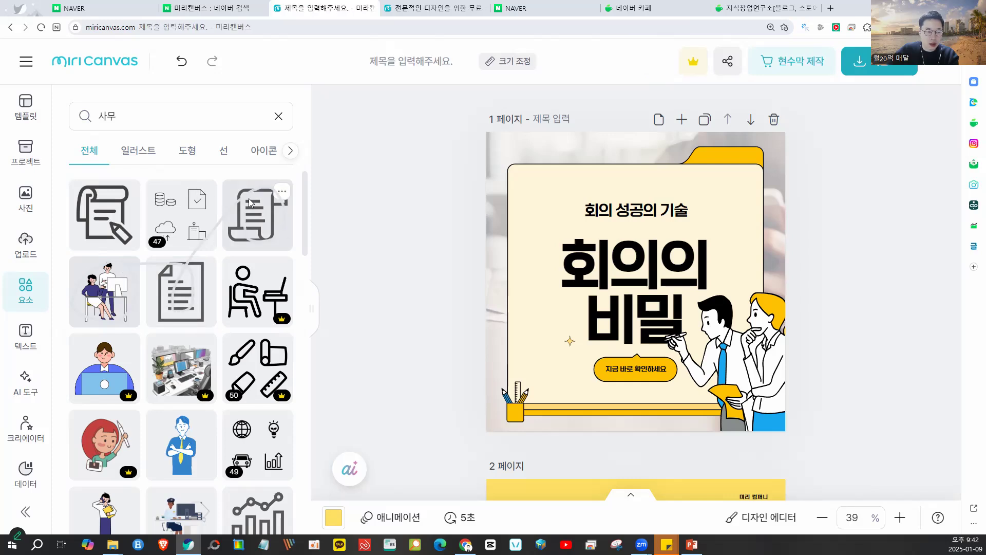
Add the grey bar-and-line chart graphic from the results and place it across page 1's right edge, beside the folder panel.
scroll(196, 308, "down", 2)
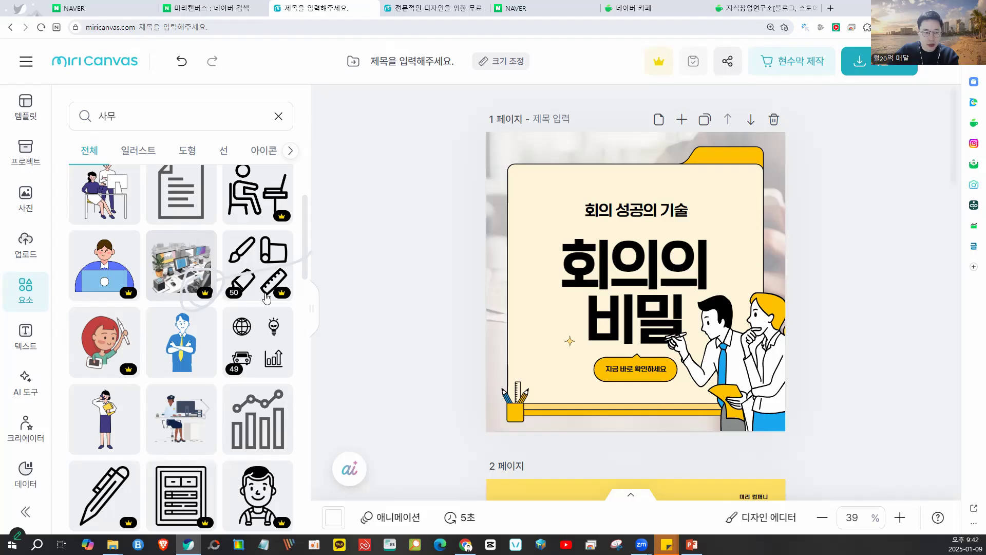
scroll(299, 282, "down", 3)
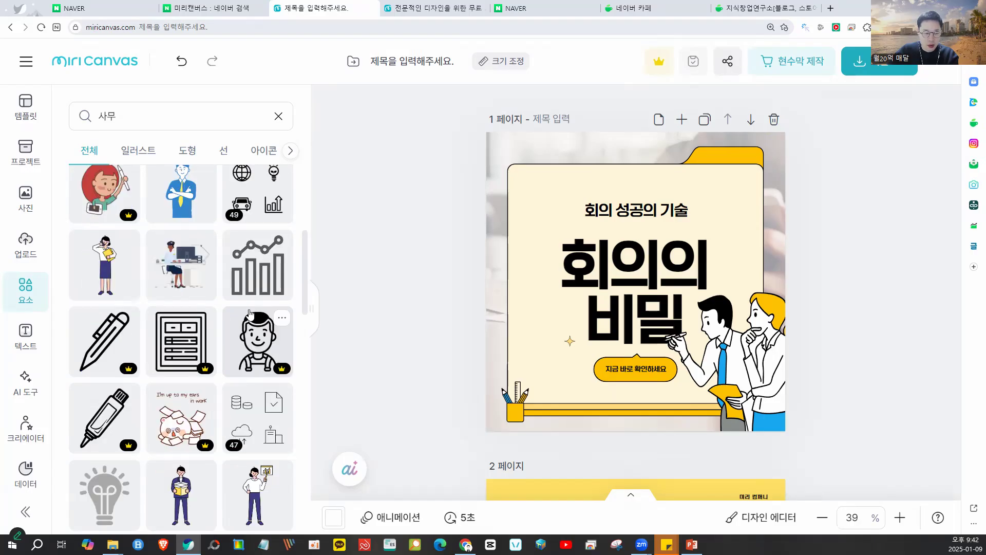
left_click(254, 273)
left_click_drag(675, 286, 635, 424)
left_click_drag(756, 254, 840, 232)
left_click_drag(758, 305, 782, 231)
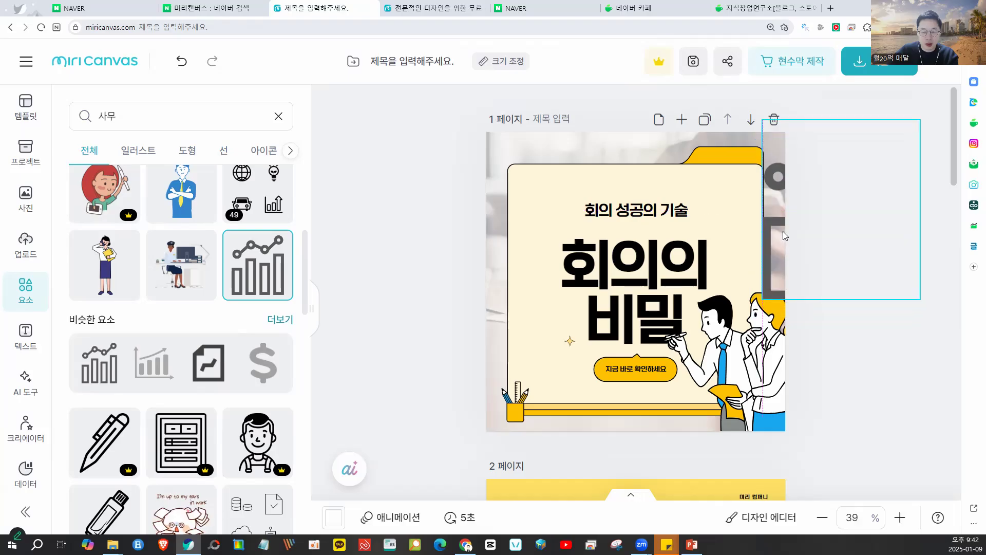
left_click(425, 176)
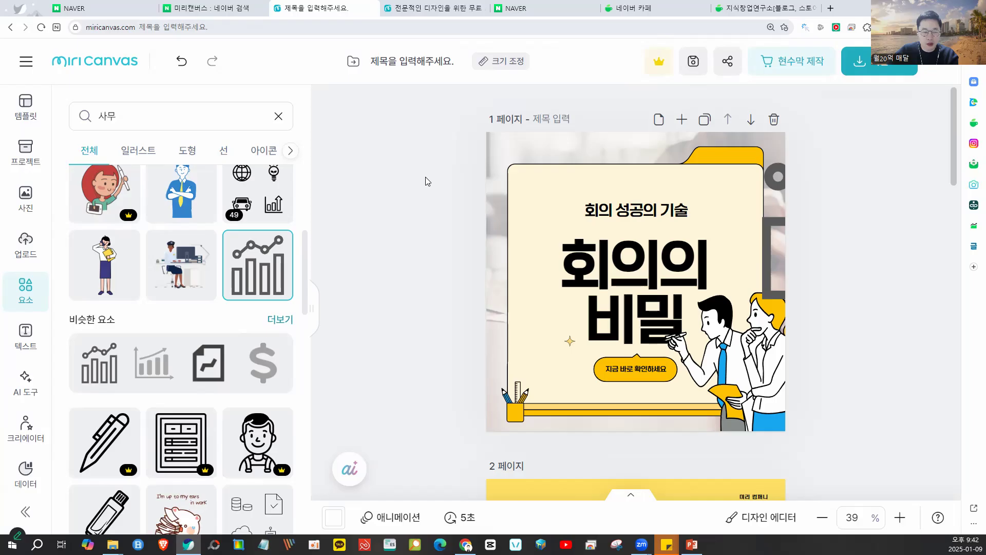
Set the opacity of the chart graphic at page 1's right edge to 13%.
left_click(778, 218)
mouse_move(105, 174)
left_mouse_down()
mouse_move(51, 194)
mouse_move(79, 169)
left_mouse_up()
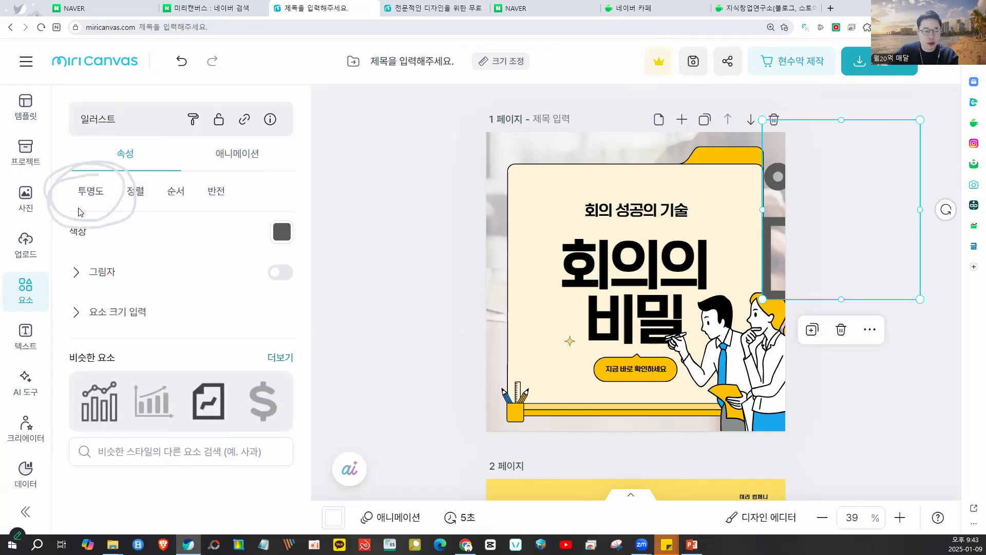
left_click(97, 193)
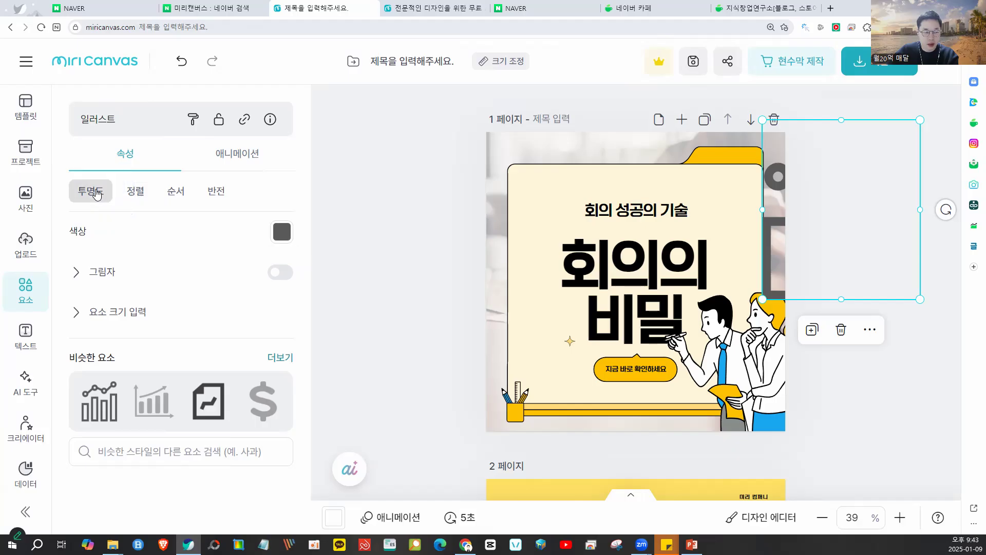
left_click(208, 256)
left_click_drag(184, 253, 135, 249)
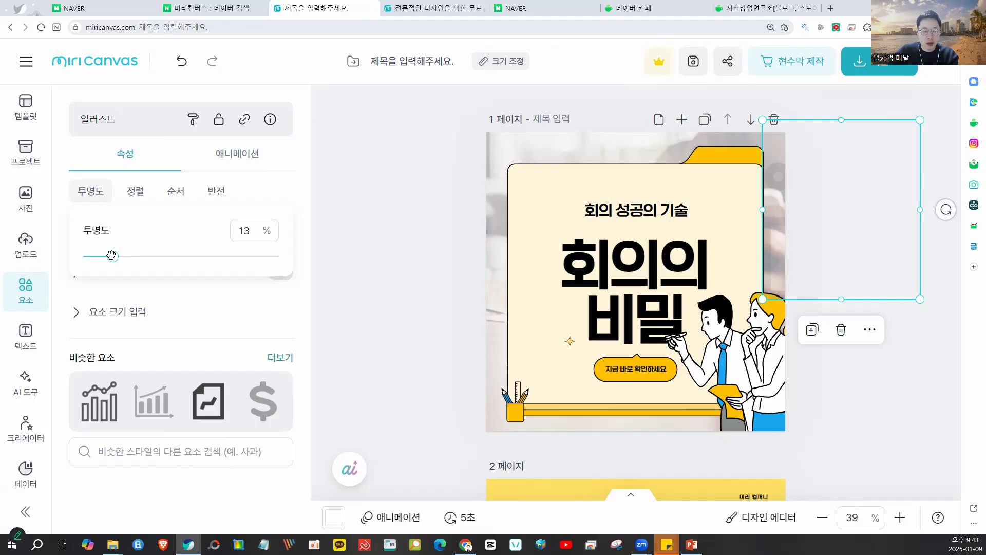
left_click(381, 195)
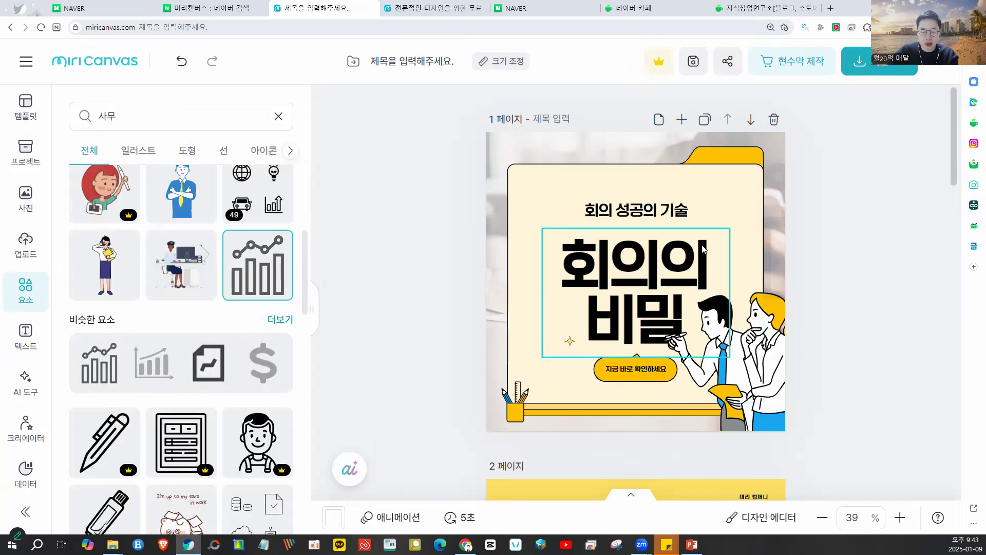
Replace page 1's main title with "25최저" on the first line and "임금" on the second.
left_click(662, 258)
double_click(663, 256)
left_click(663, 255)
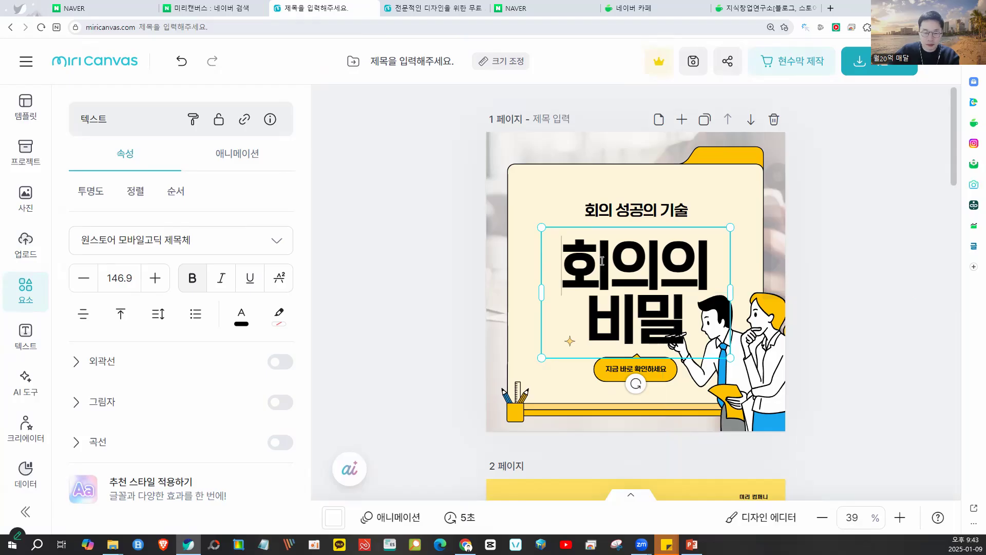
left_click_drag(574, 264, 668, 309)
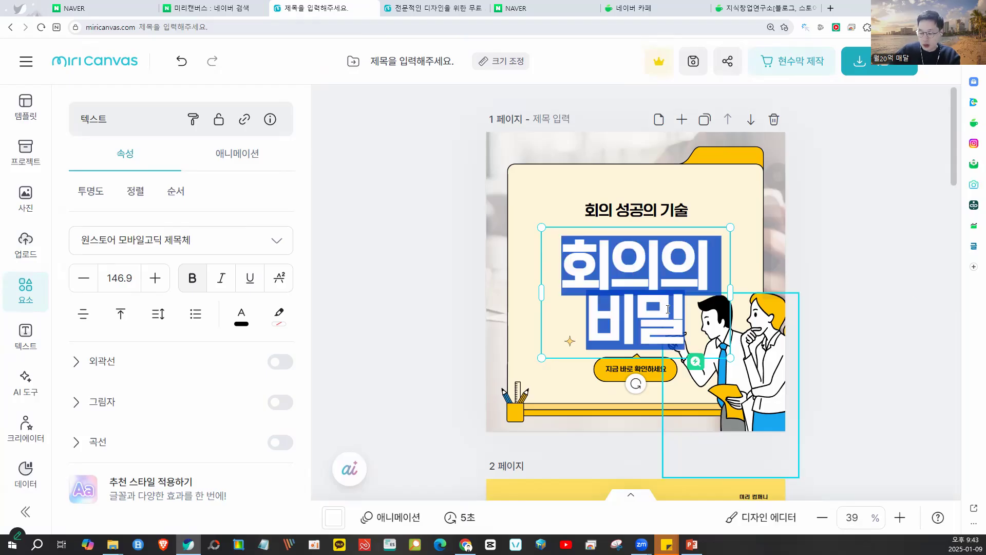
type("52")
key("BackSpace")
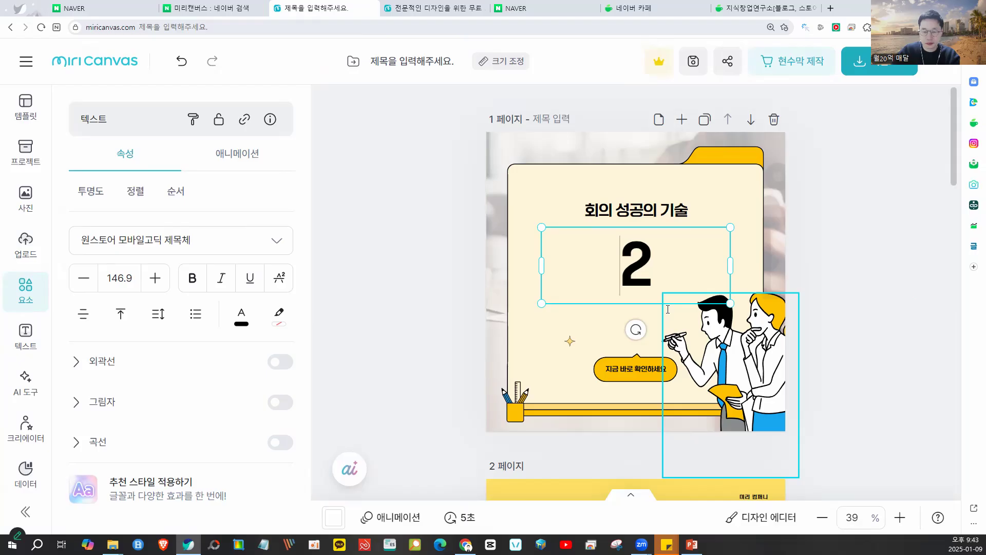
type("5최저")
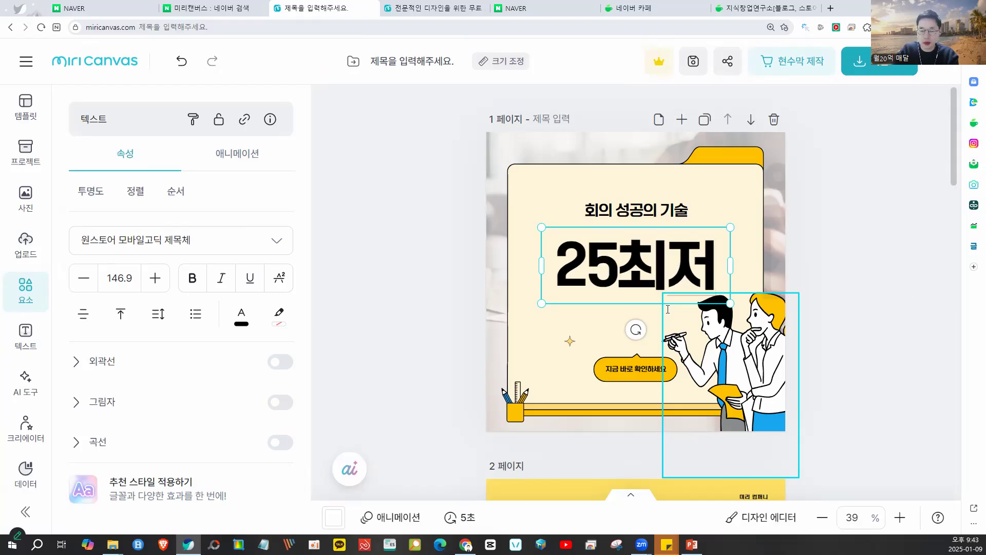
key("Return")
type("임금")
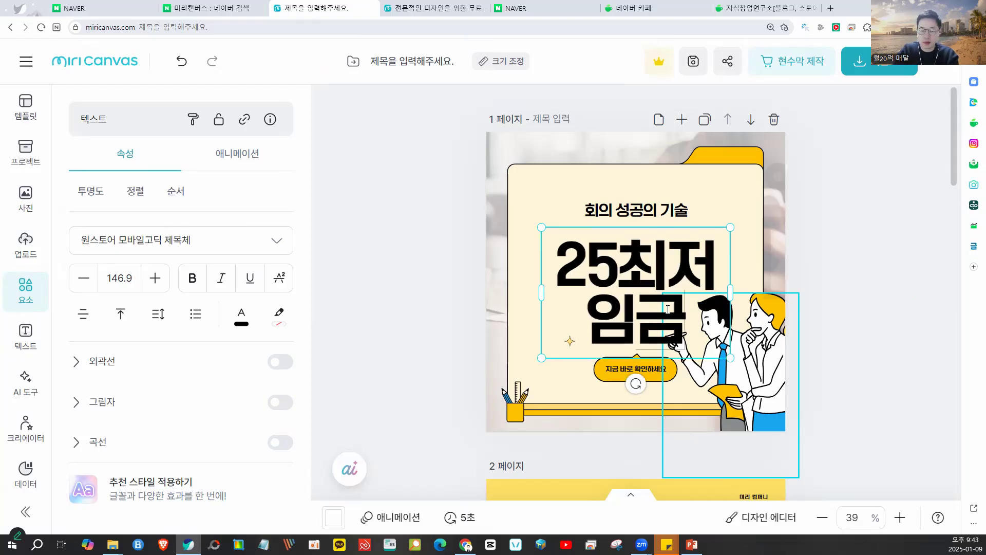
Shift the main title slightly up and right, and move the office workers illustration further into page 1's lower-right corner.
left_click(669, 246)
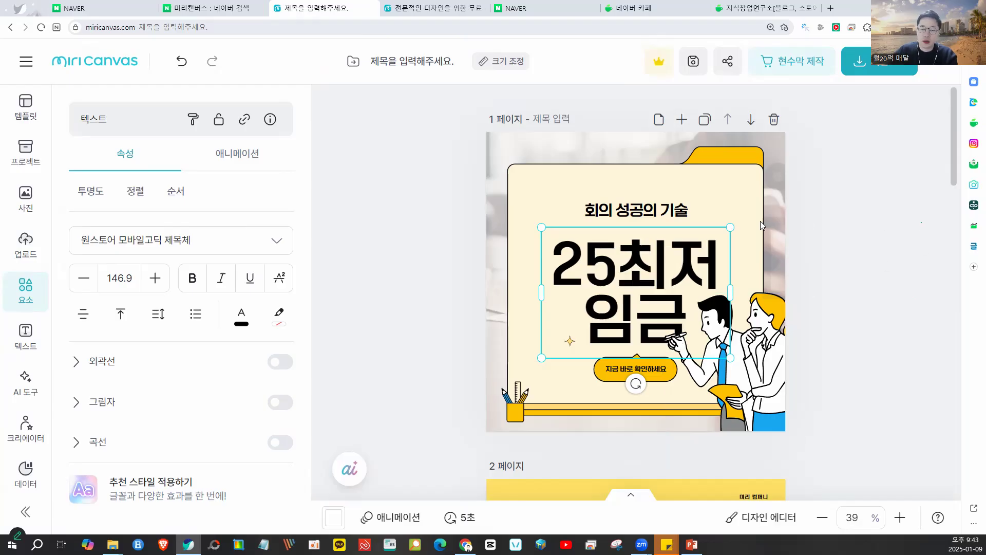
left_click(670, 294)
left_click_drag(659, 354, 733, 384)
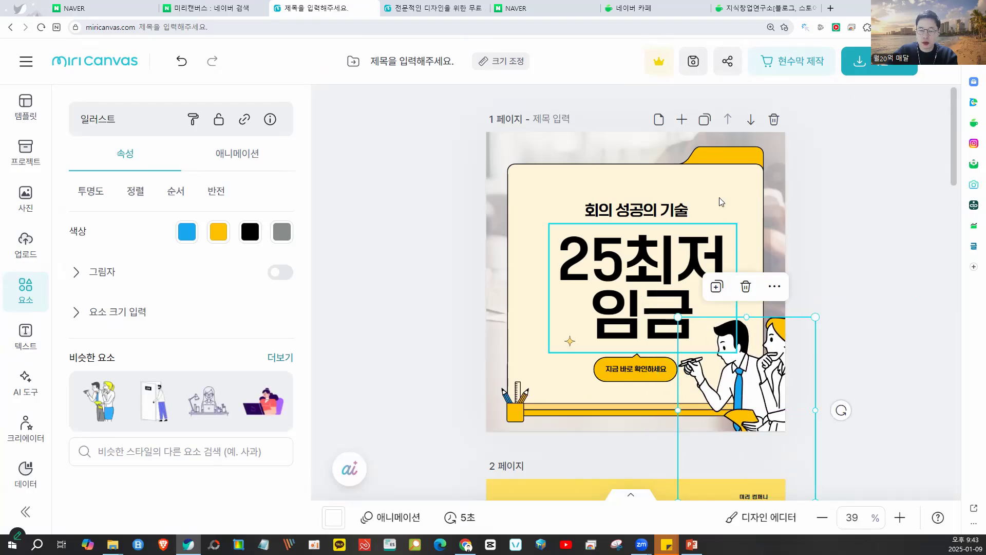
Replace the subtitle above page 1's main title with "이번년도 실수령액" and widen its text box so it fits on one line.
double_click(666, 211)
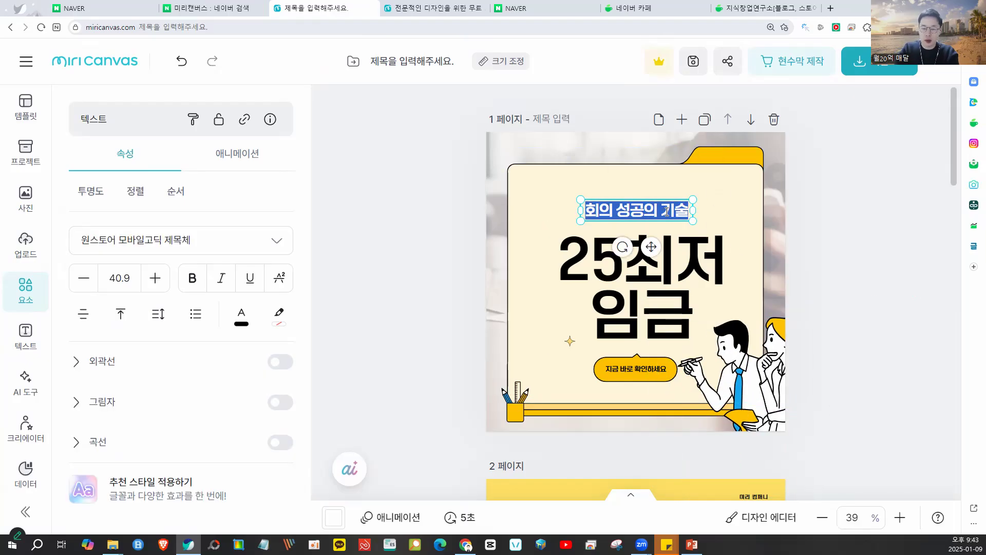
type("얼")
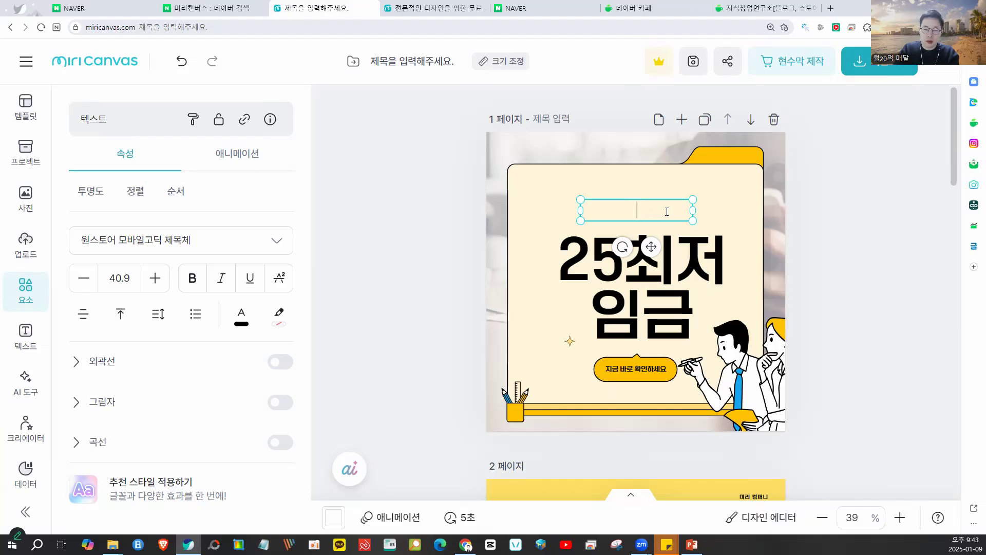
type("실수령액")
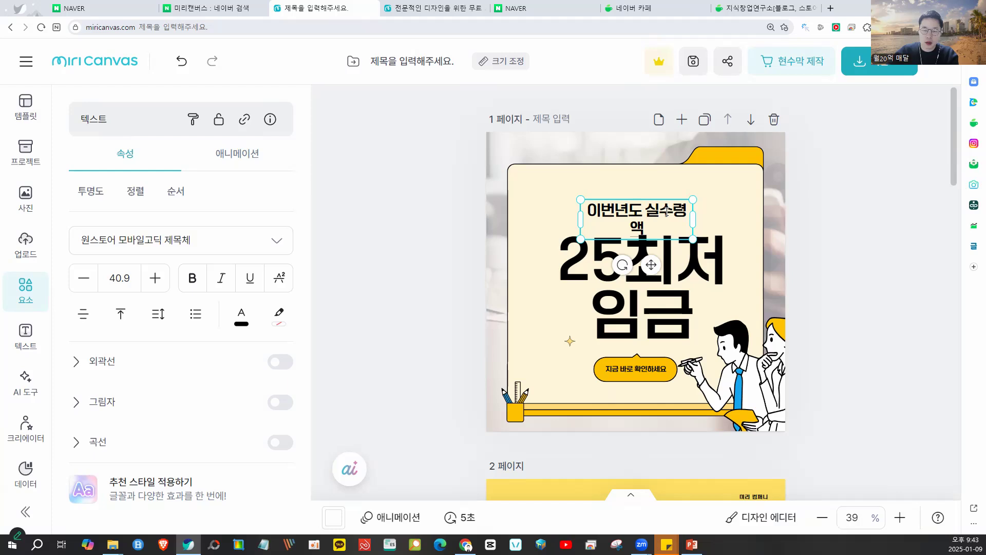
left_click(843, 228)
left_click(637, 211)
left_click_drag(693, 220, 708, 211)
Move the pencil holder illustration from page 1's lower-left corner to the lower-right corner, behind the office workers.
left_click_drag(506, 402, 714, 417)
left_click(825, 164)
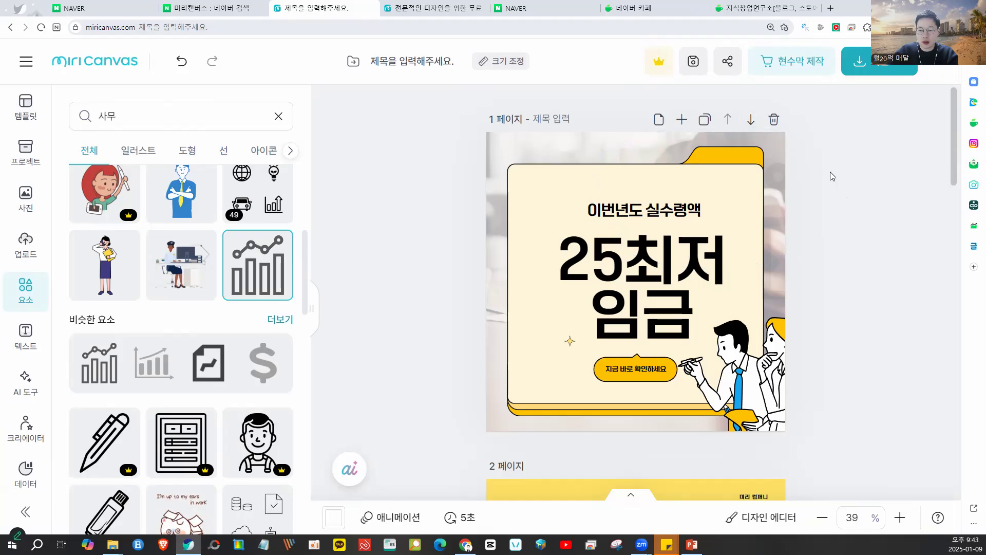
left_click(26, 198)
left_click(105, 112)
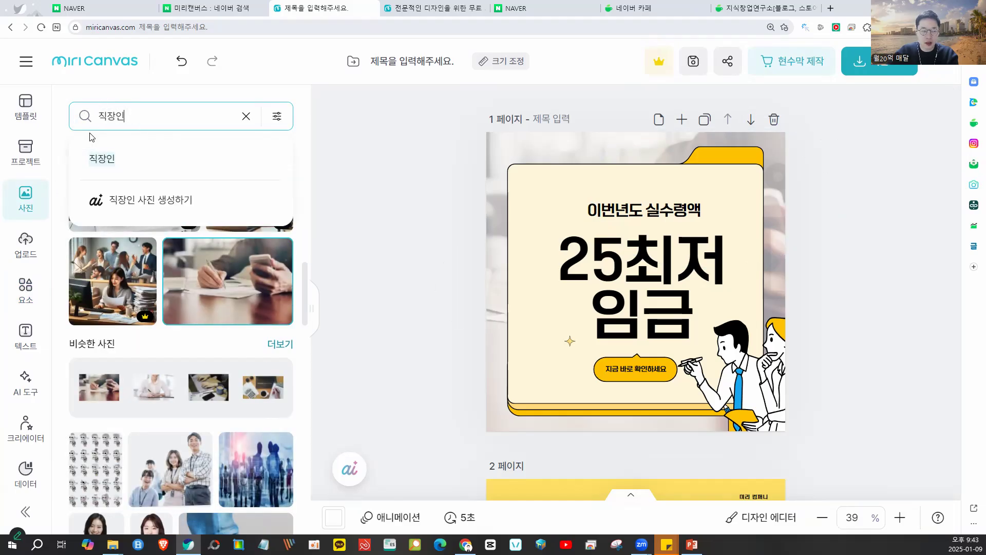
left_click(22, 282)
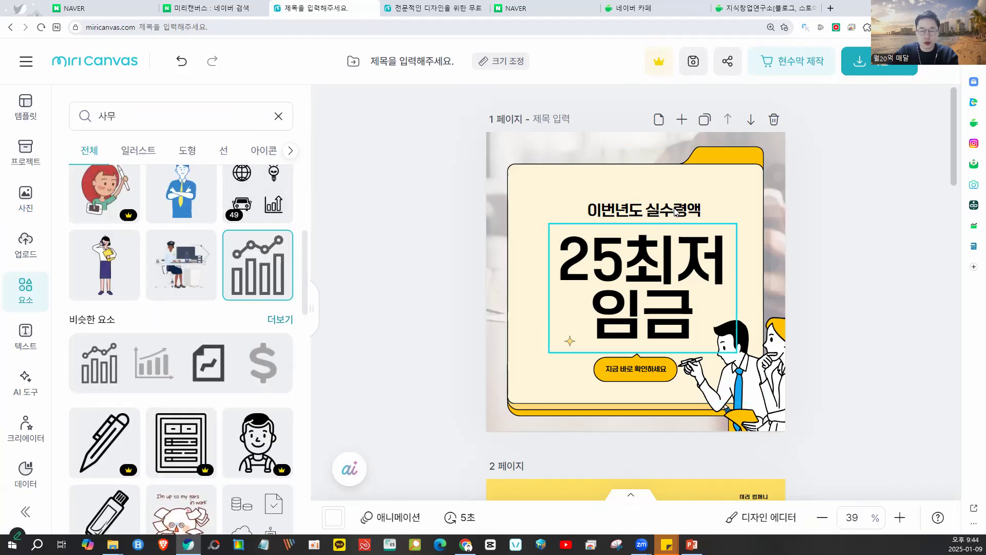
Move the "25최저 임금" main title slightly up, closer to the subtitle on page 1.
left_click(680, 249)
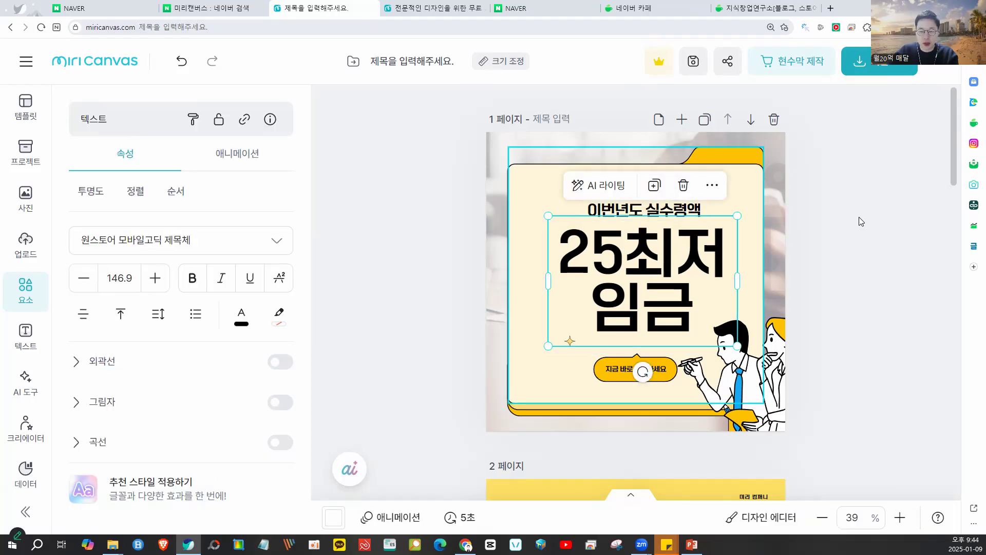
left_click(859, 217)
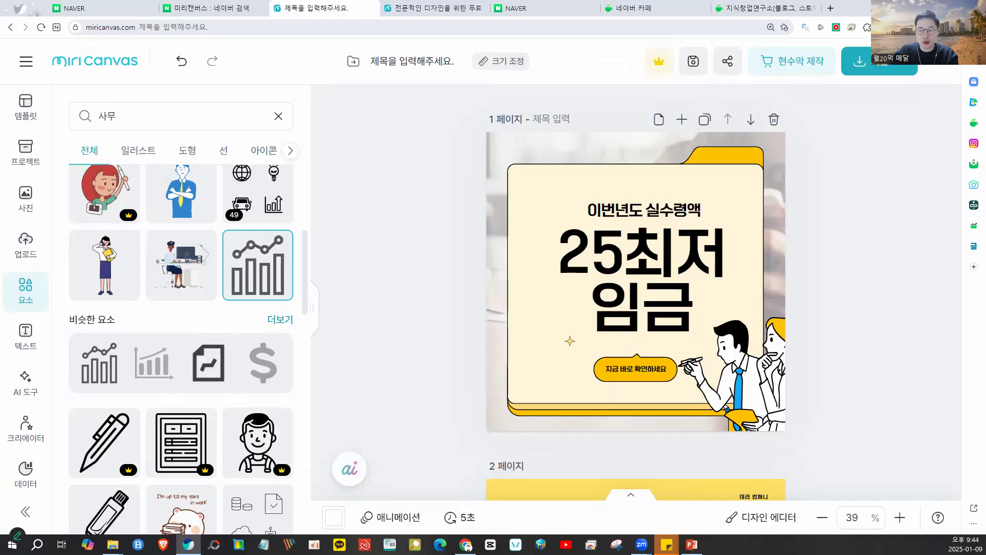
Capture the whole page 1 cover as a screen region with the browser's capture tool and copy the image.
left_click(851, 26)
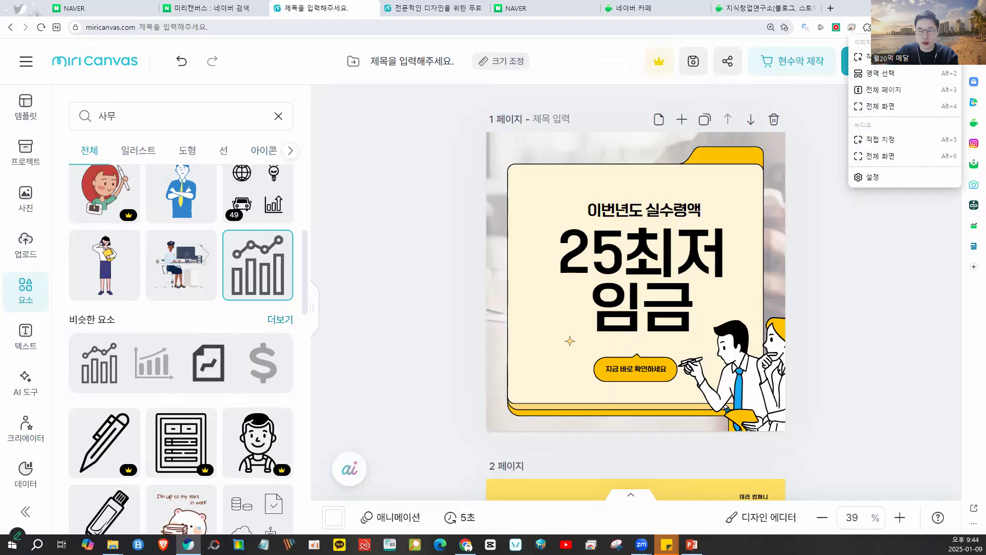
left_click(888, 71)
left_click_drag(489, 135, 783, 426)
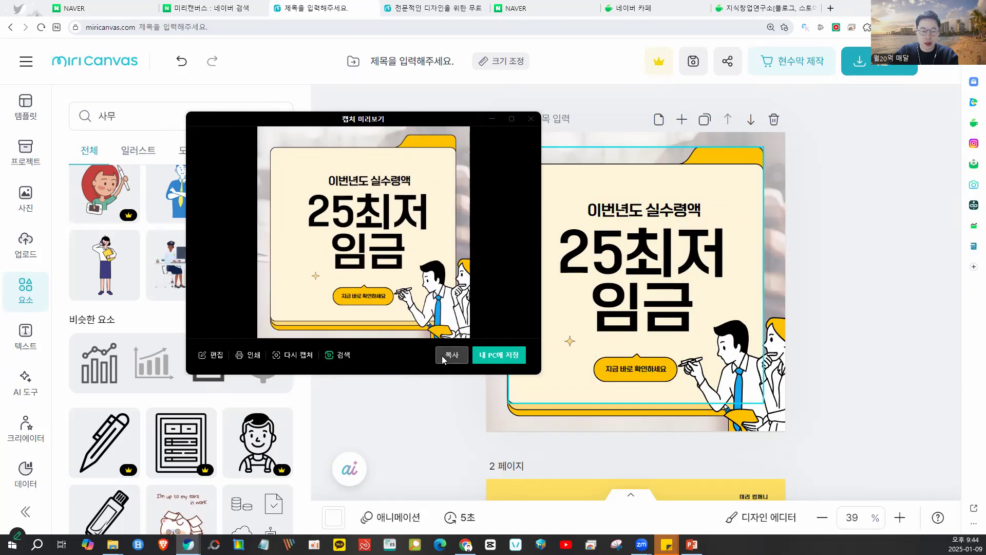
left_click(442, 355)
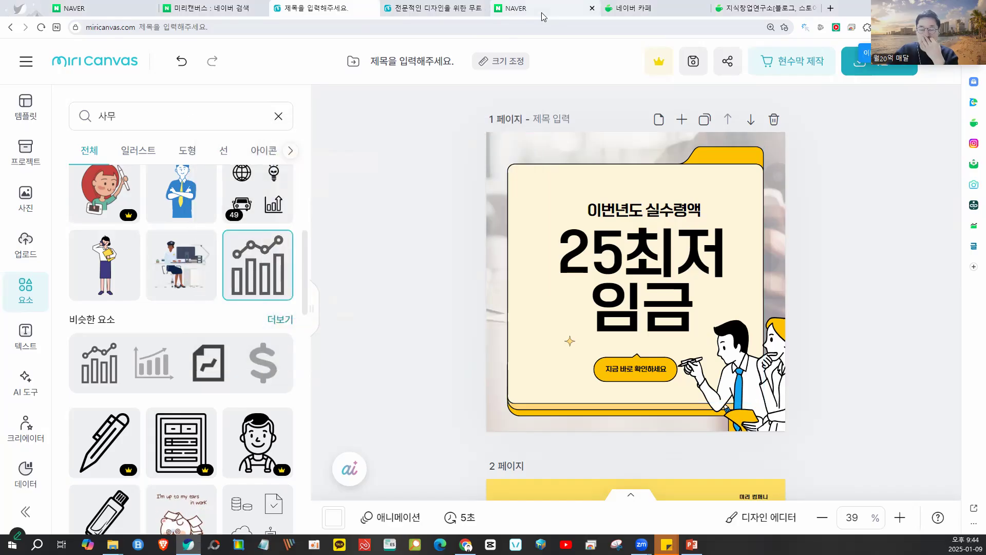
Switch to the Naver home page, go to the account's own blog and start writing a new post.
left_click(519, 8)
left_click(726, 221)
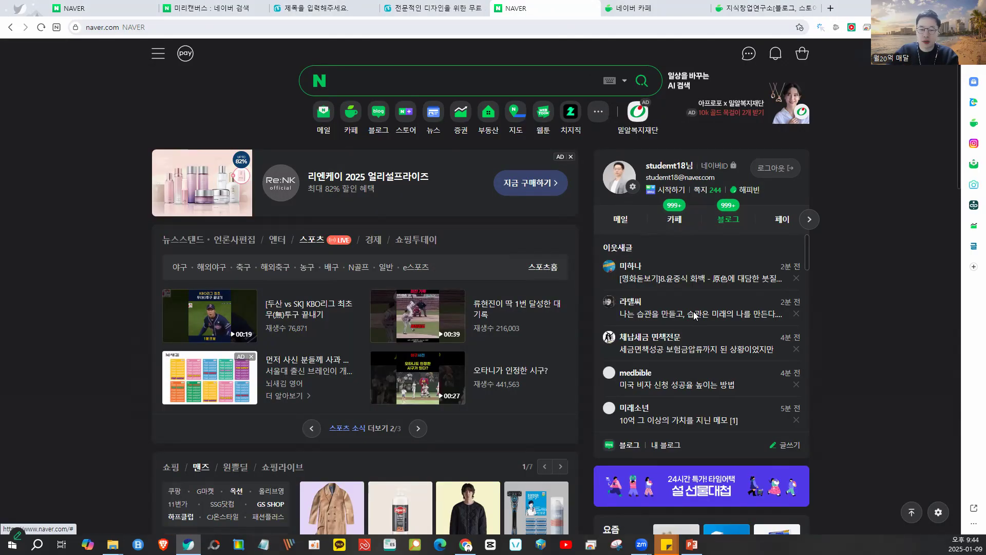
left_click(664, 446)
scroll(305, 307, "down", 7)
scroll(204, 270, "down", 15)
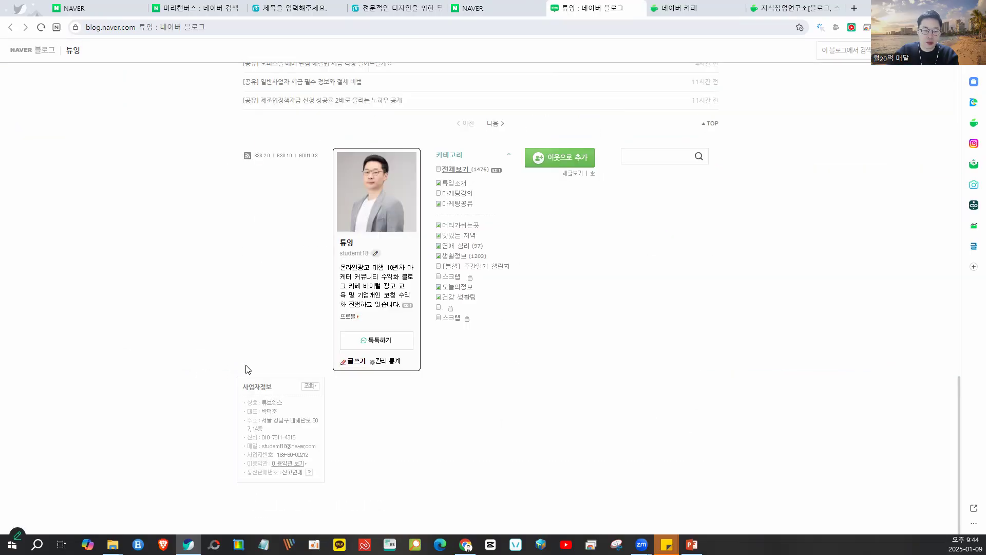
scroll(353, 373, "up", 1)
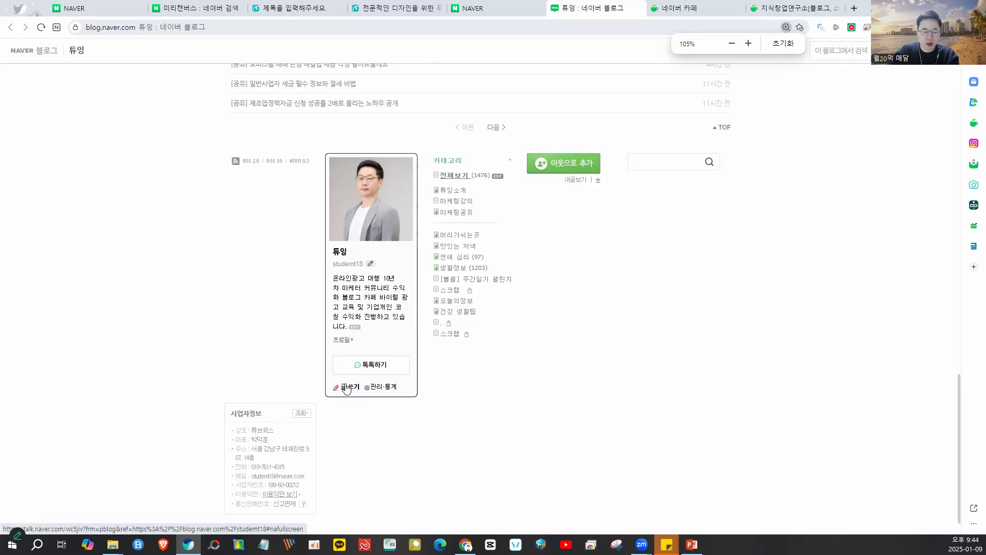
left_click(347, 386)
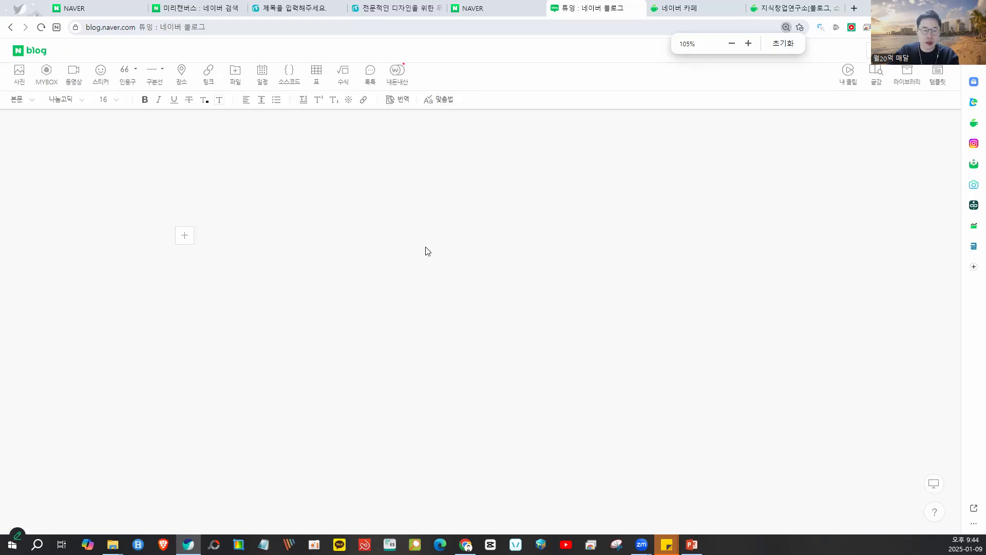
Paste the captured cover image into the body of the blog post and check how it looks there.
key("ctrl+v")
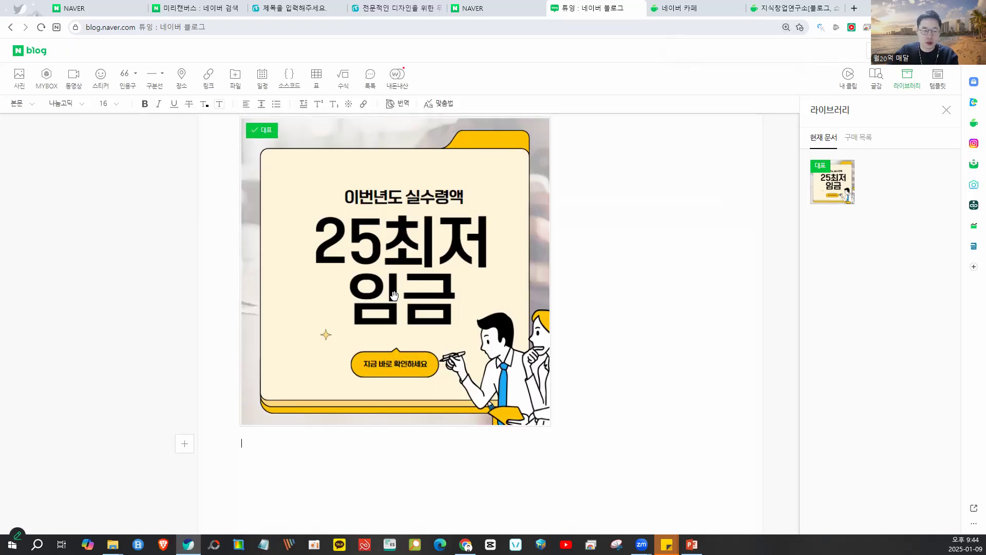
left_click(363, 198)
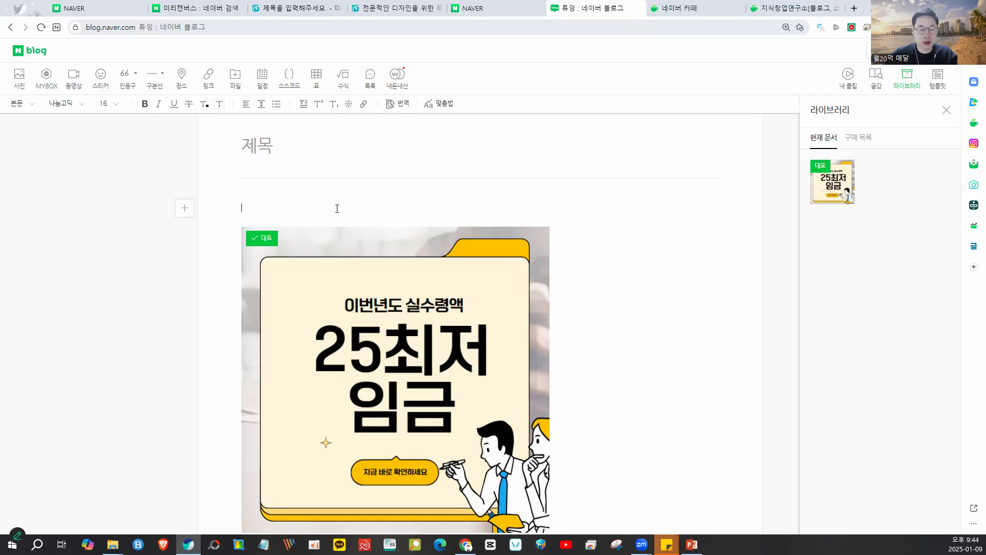
scroll(337, 207, "down", 2)
left_click(512, 201)
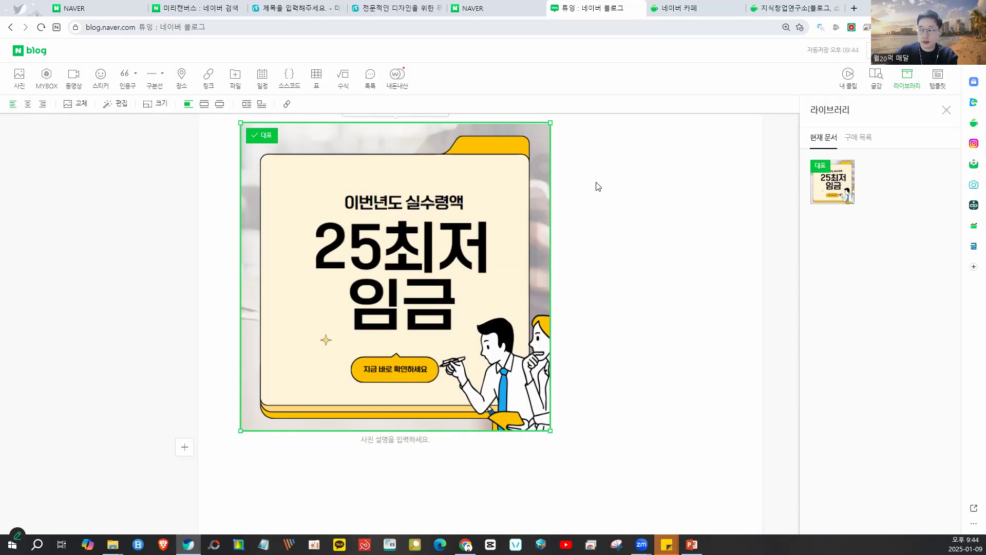
scroll(598, 186, "up", 1)
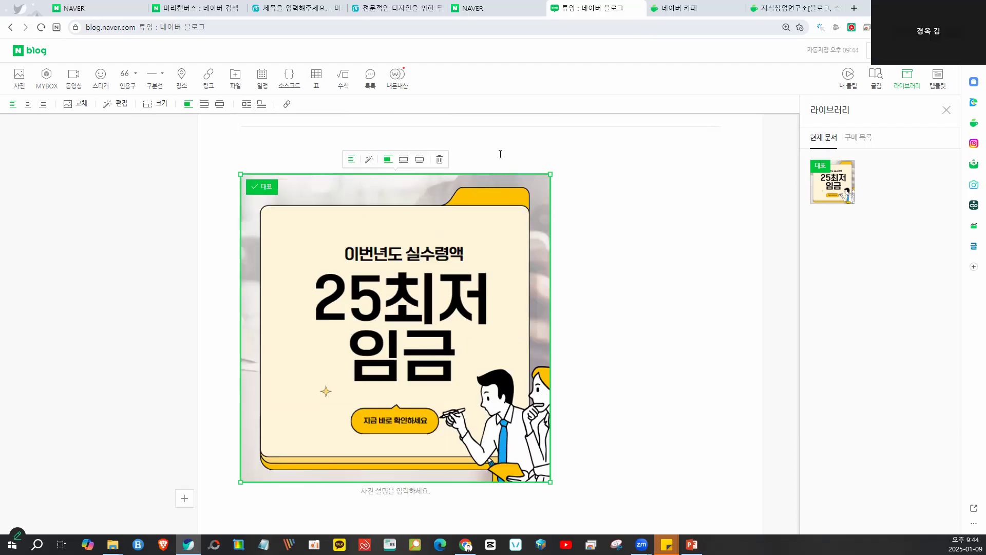
left_click(500, 153)
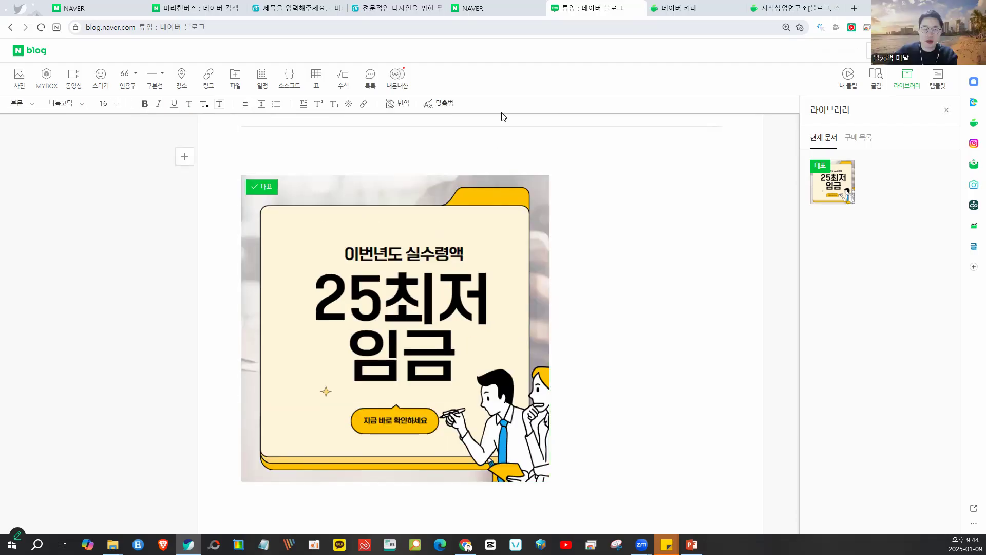
Return to the MiriCanvas design and delete the office workers and pencil holder illustrations from page 1.
left_click(317, 10)
left_click(718, 366)
key("Delete")
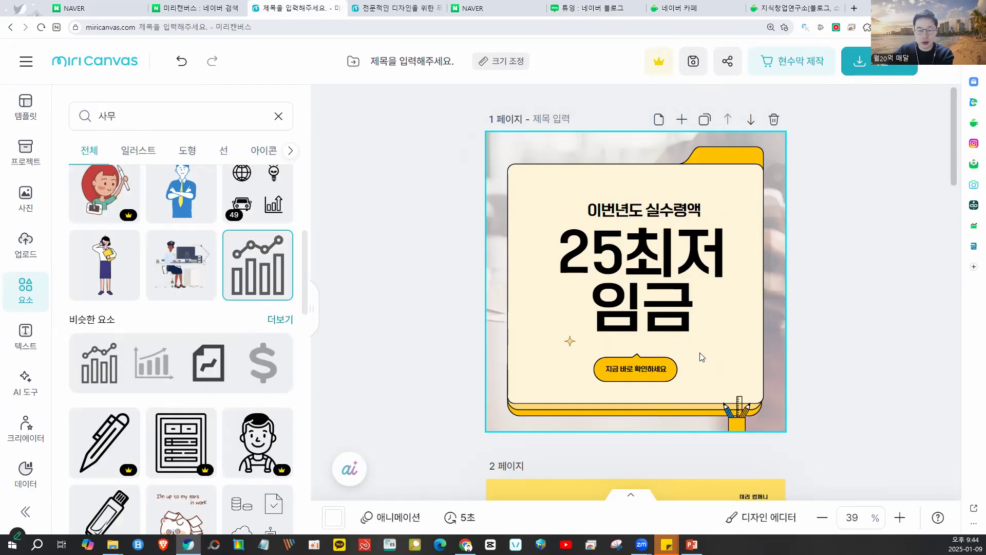
left_click(734, 413)
key("Delete")
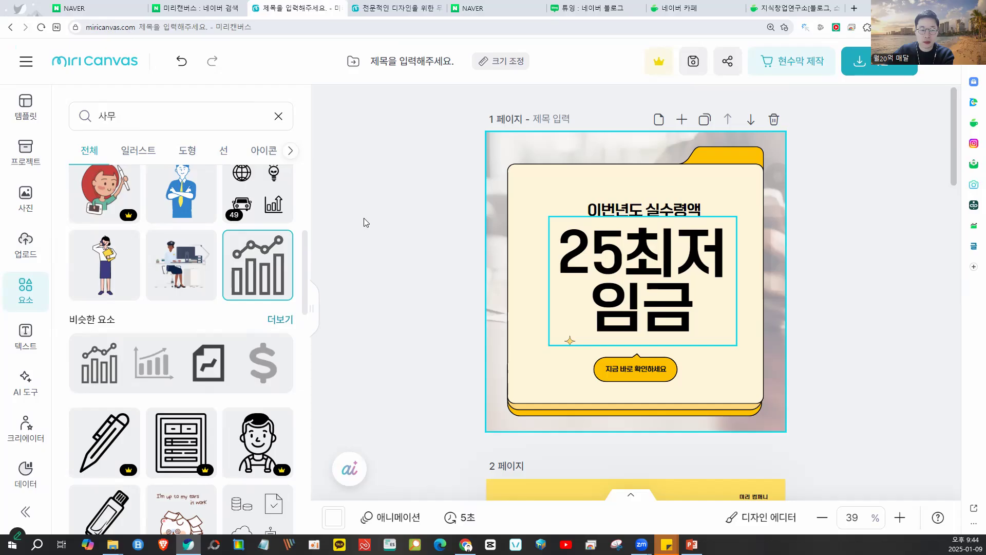
Add the photo of a suited man on a blurred street from the "직장인" photo results and make it page 1's background.
left_click(26, 197)
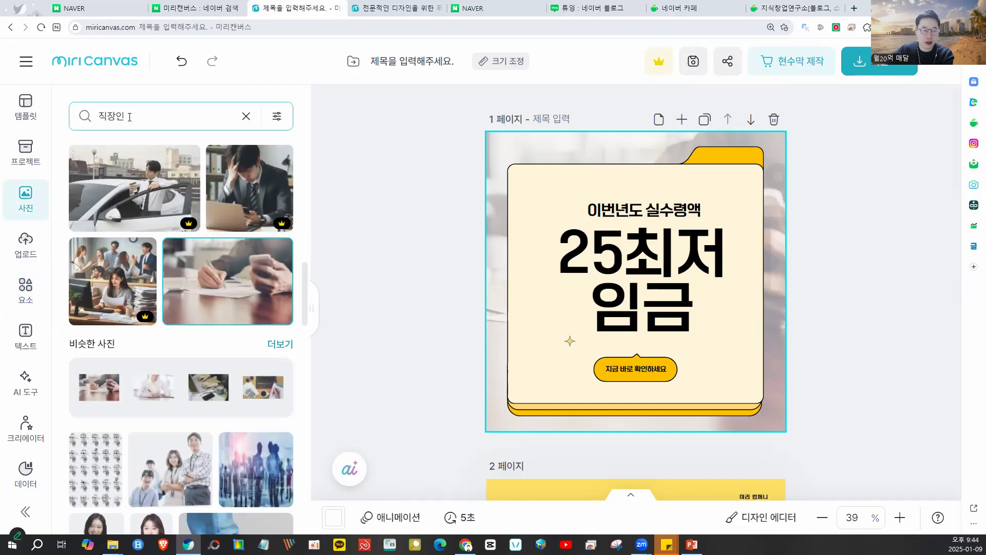
scroll(160, 308, "down", 15)
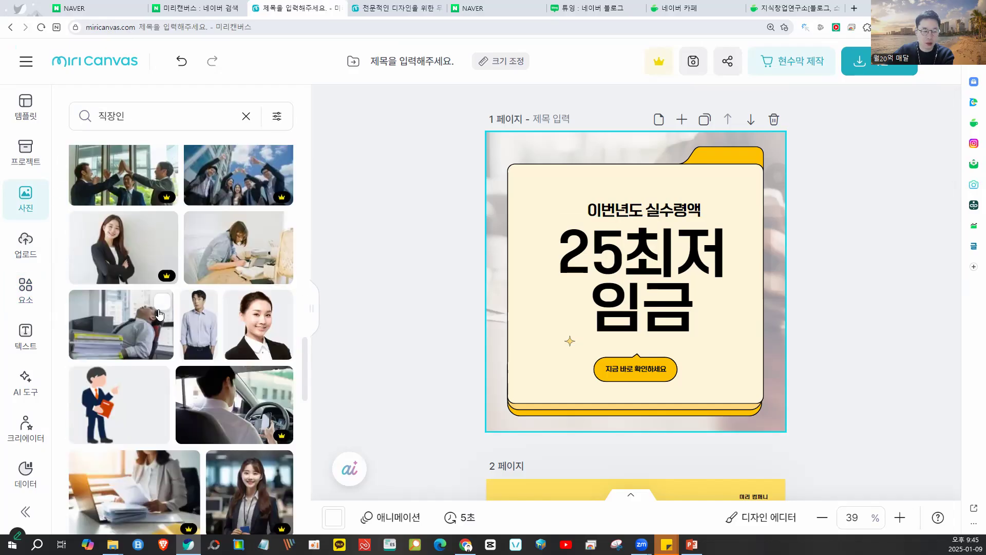
scroll(160, 315, "down", 5)
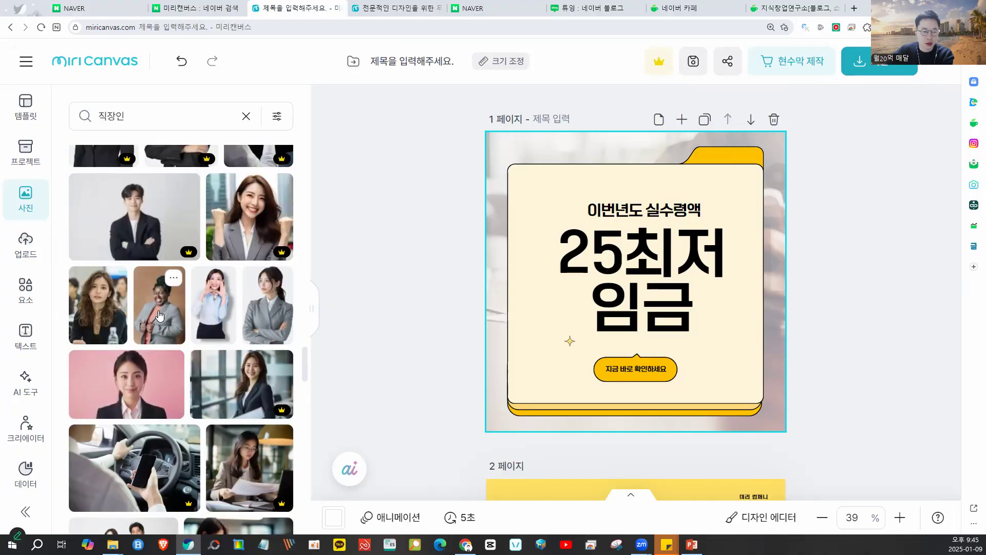
scroll(161, 315, "down", 3)
scroll(160, 316, "down", 2)
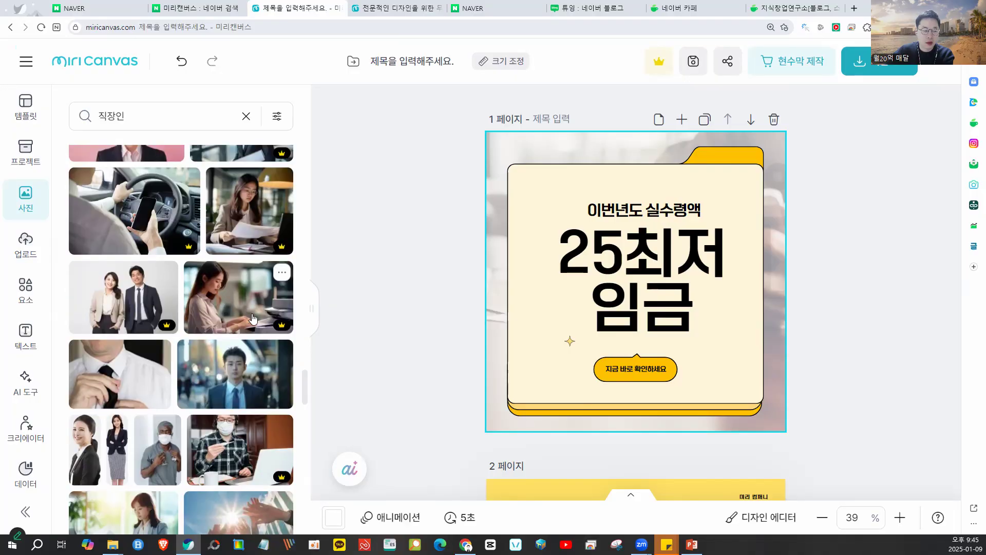
scroll(250, 339, "down", 1)
left_click(250, 339)
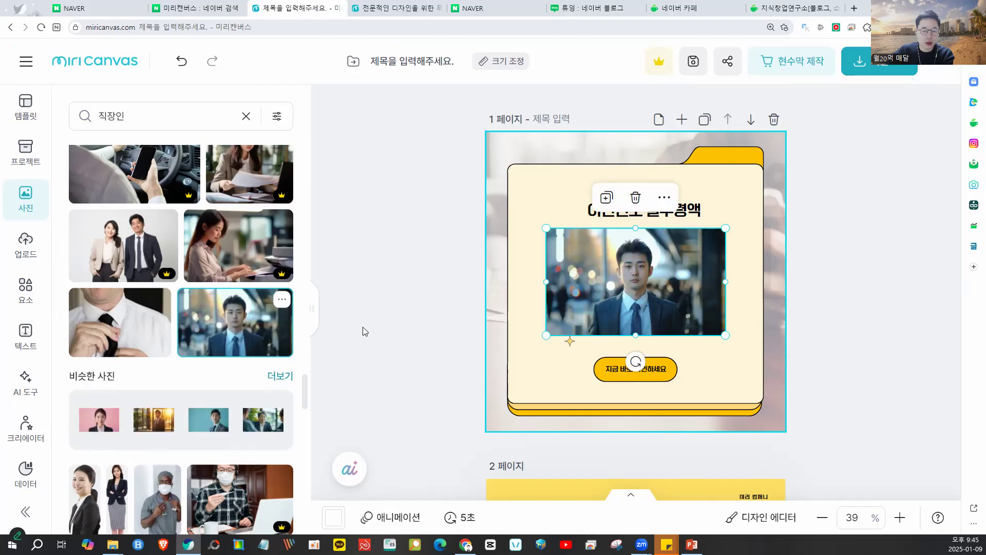
right_click(621, 298)
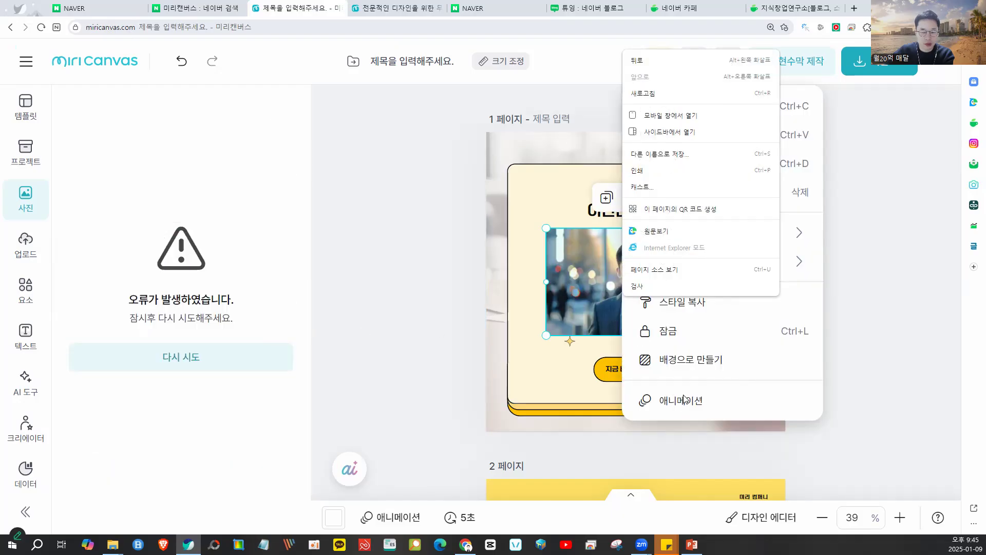
left_click(692, 361)
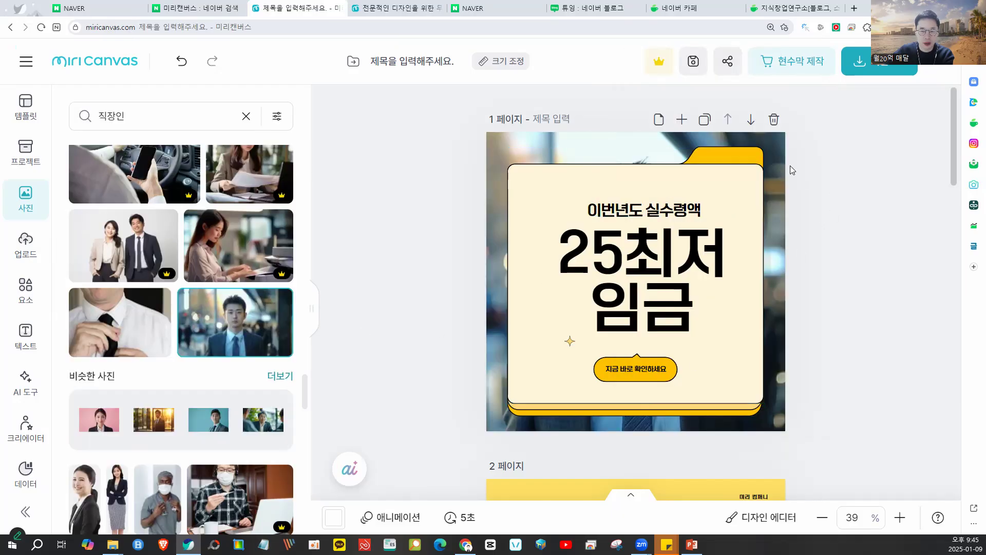
Set the opacity of page 1's new photo background to 61%.
left_click(779, 153)
left_click(663, 149)
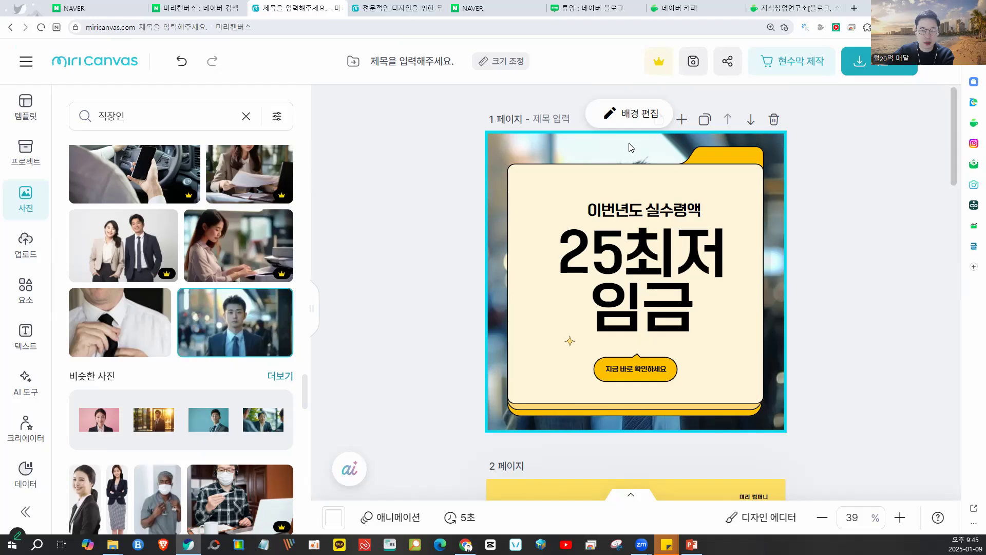
left_click(623, 113)
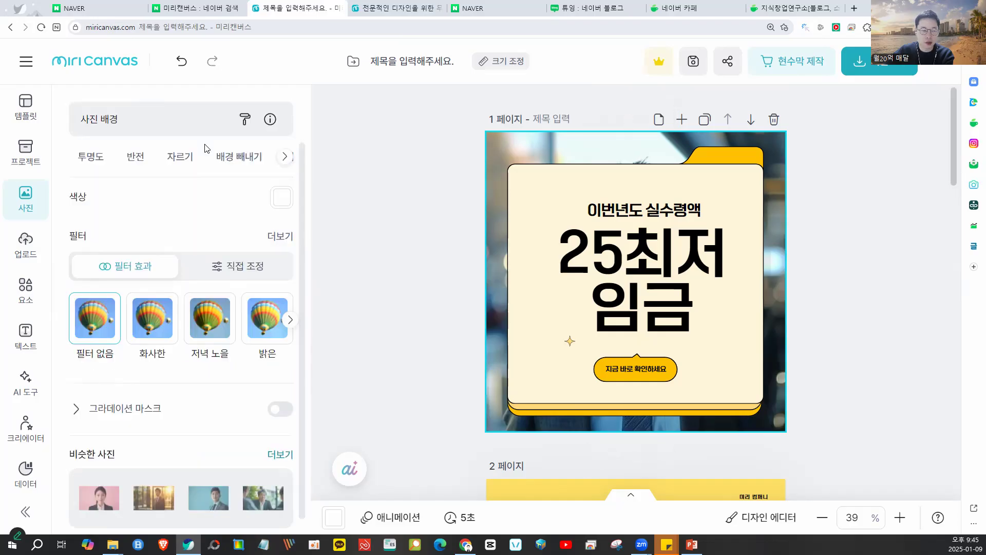
left_click(93, 164)
left_click(161, 224)
mouse_move(192, 224)
left_mouse_down()
mouse_move(265, 224)
mouse_move(149, 223)
mouse_move(201, 225)
left_mouse_up()
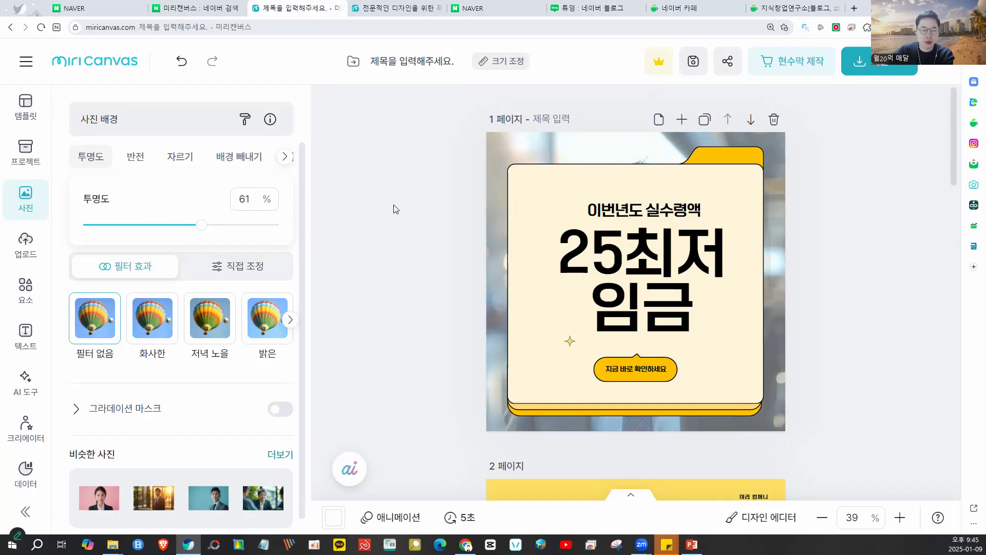
left_click(398, 208)
Set the background color behind page 1's photo to black and the photo background's opacity to 50%.
left_click(583, 138)
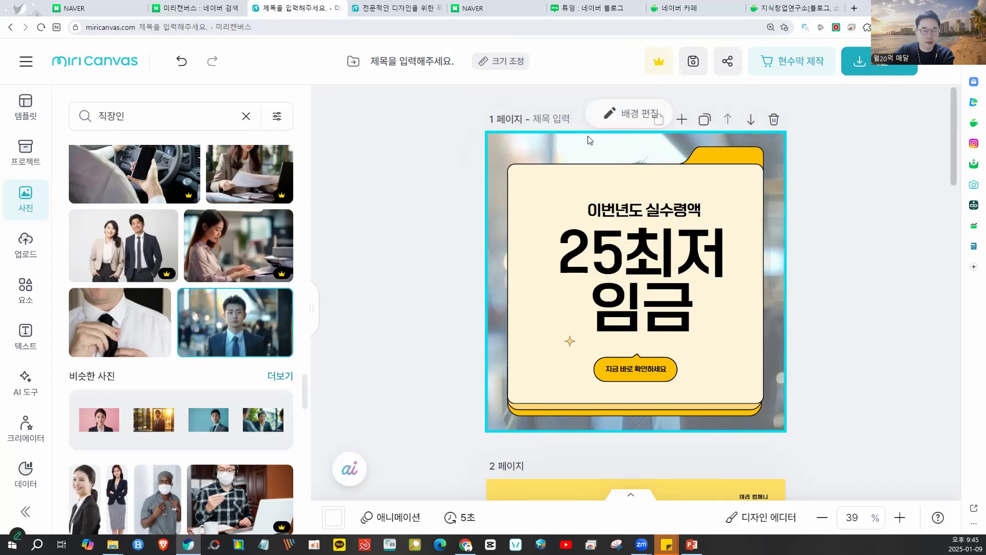
left_click(639, 114)
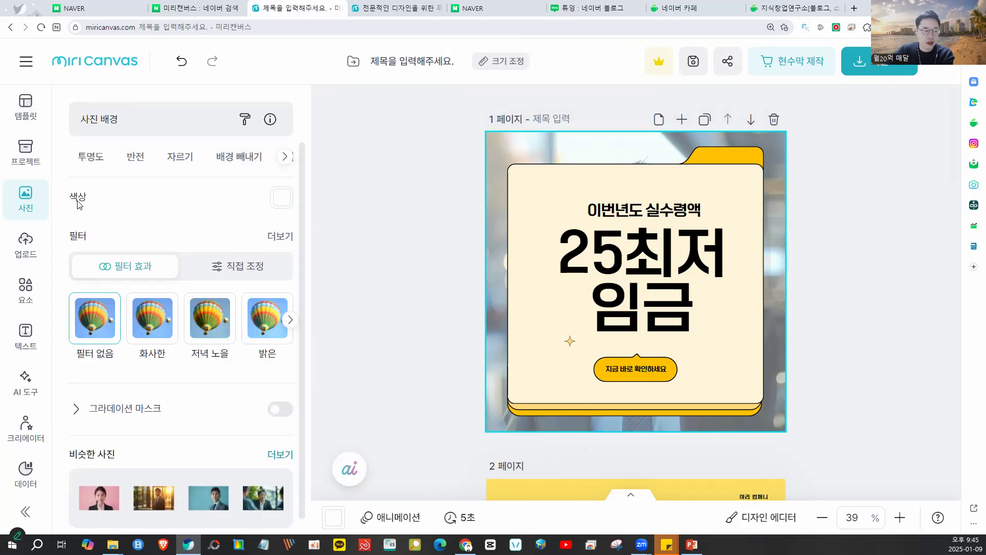
left_click(282, 199)
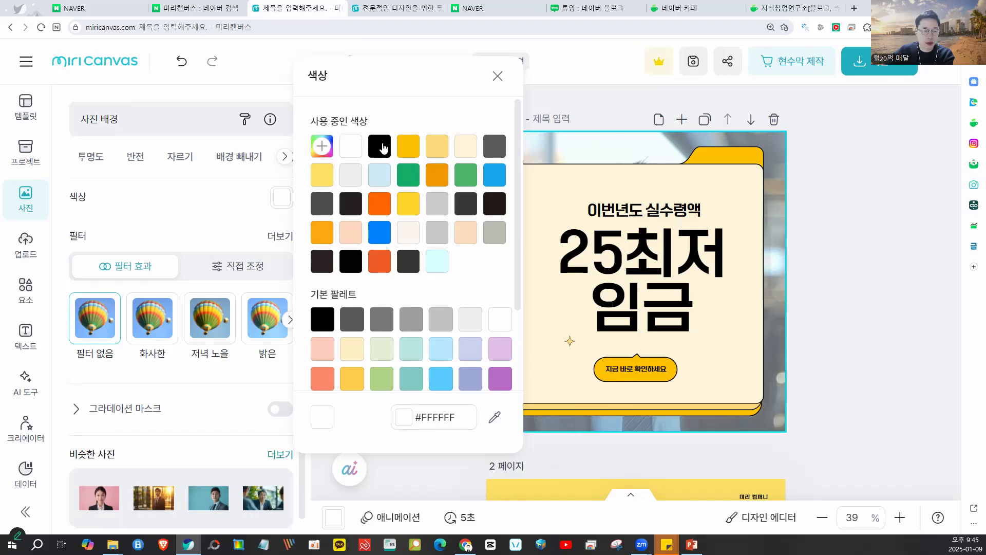
left_click(381, 147)
left_click(91, 156)
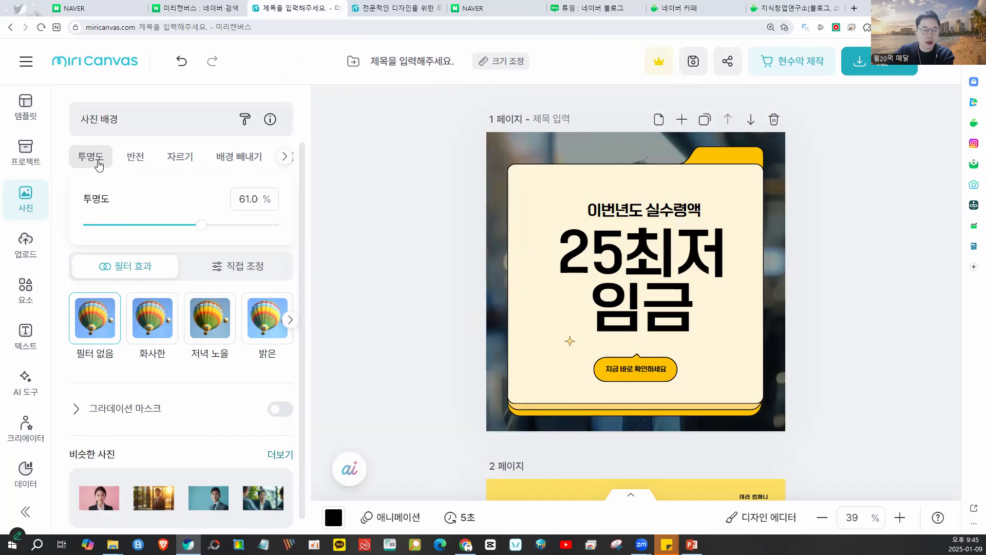
mouse_move(182, 223)
left_mouse_down()
mouse_move(150, 224)
mouse_move(235, 225)
mouse_move(181, 226)
left_mouse_up()
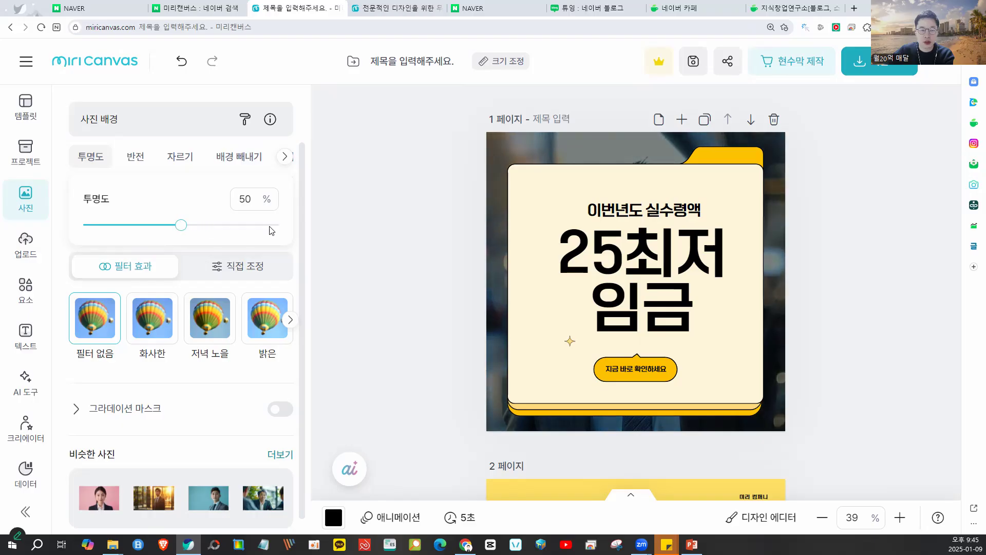
left_click(343, 211)
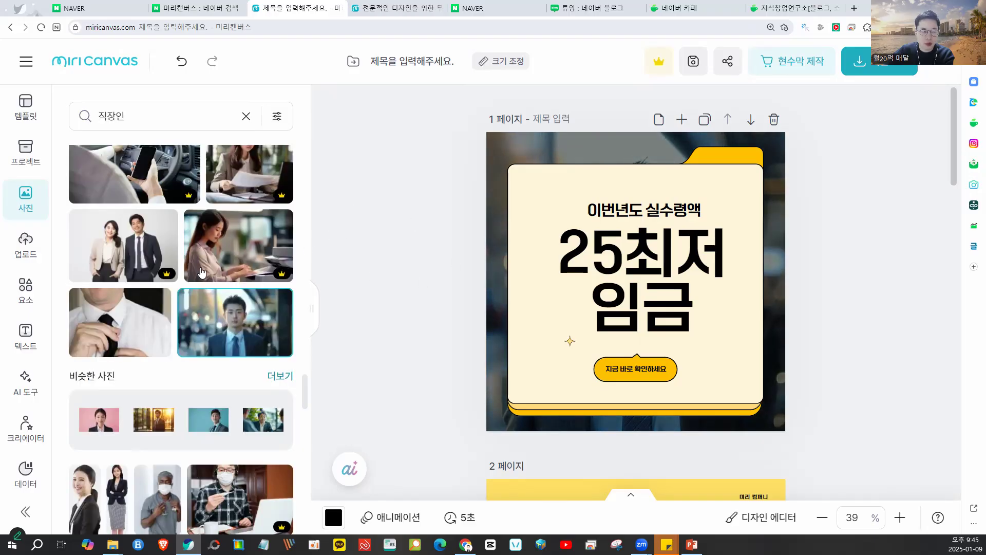
Add the outlined binders illustration from the "사무" element results and place it over page 1's lower-right corner.
left_click(25, 290)
scroll(110, 310, "down", 3)
scroll(110, 311, "down", 2)
left_click(118, 109)
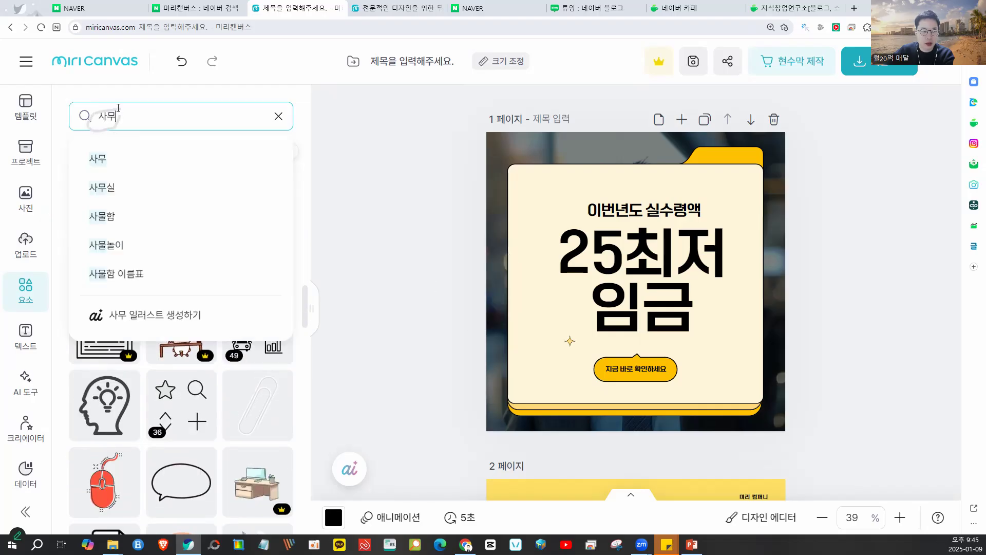
left_click(346, 368)
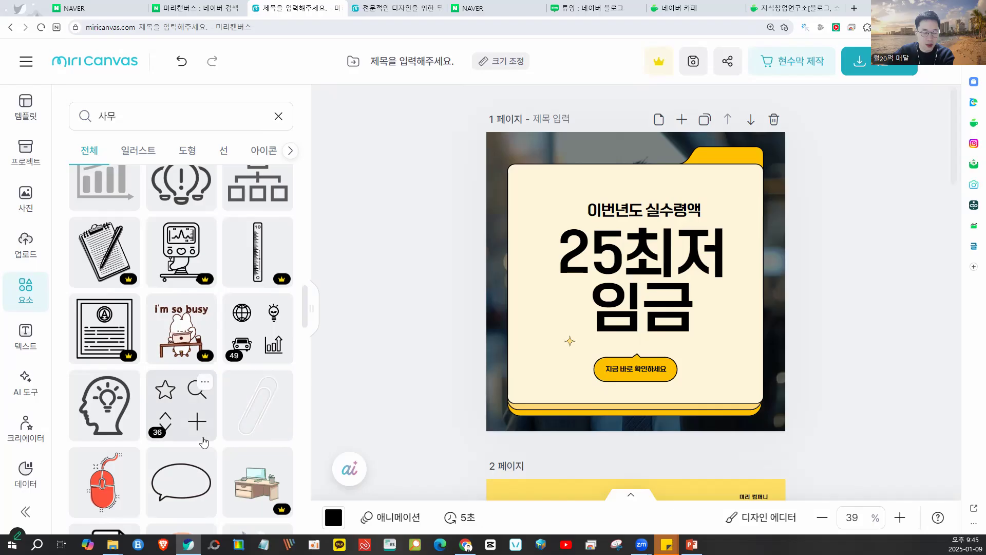
scroll(185, 349, "down", 5)
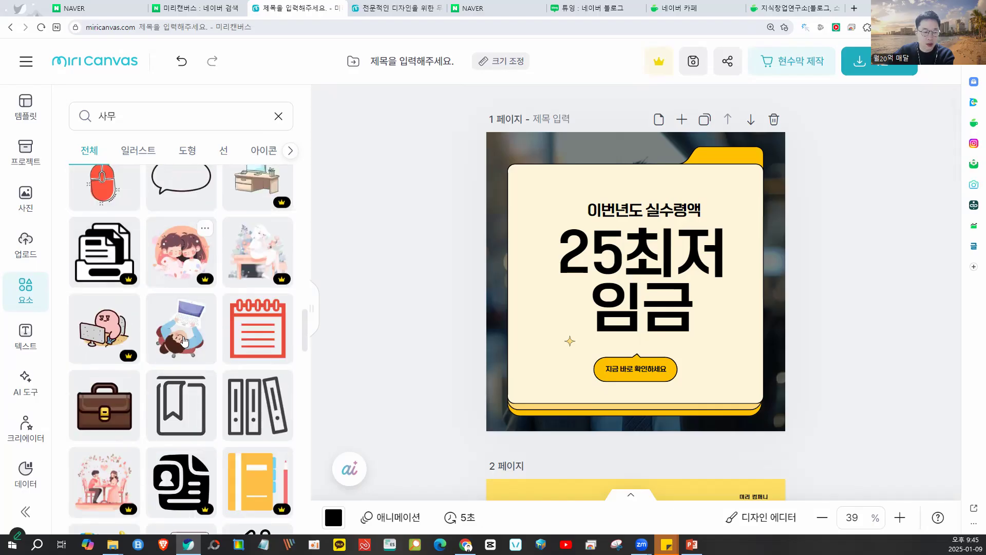
scroll(205, 380, "down", 2)
left_click(258, 302)
left_click_drag(617, 297, 786, 435)
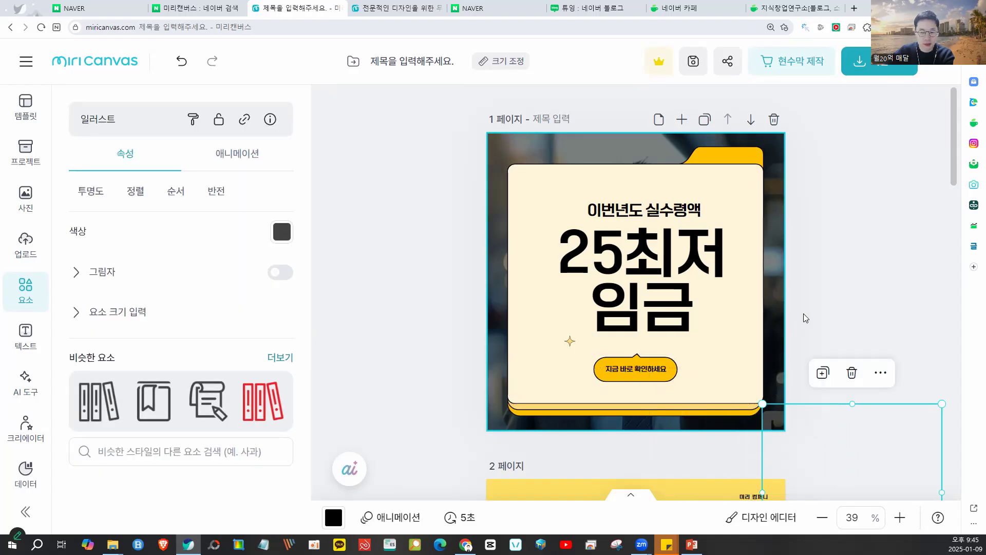
Lower the opacity of the binders illustration at page 1's lower-right corner.
left_click(818, 293)
left_click(774, 417)
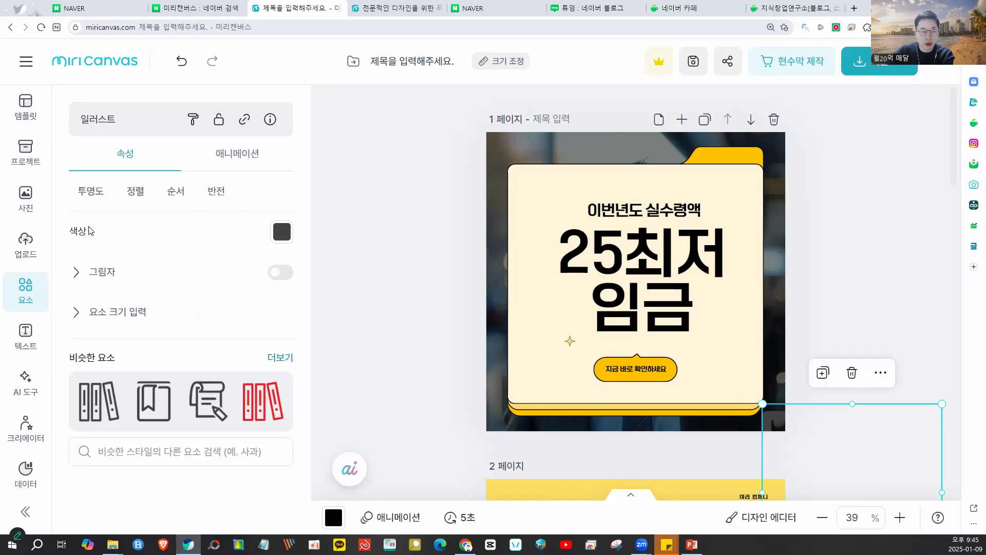
left_click(91, 191)
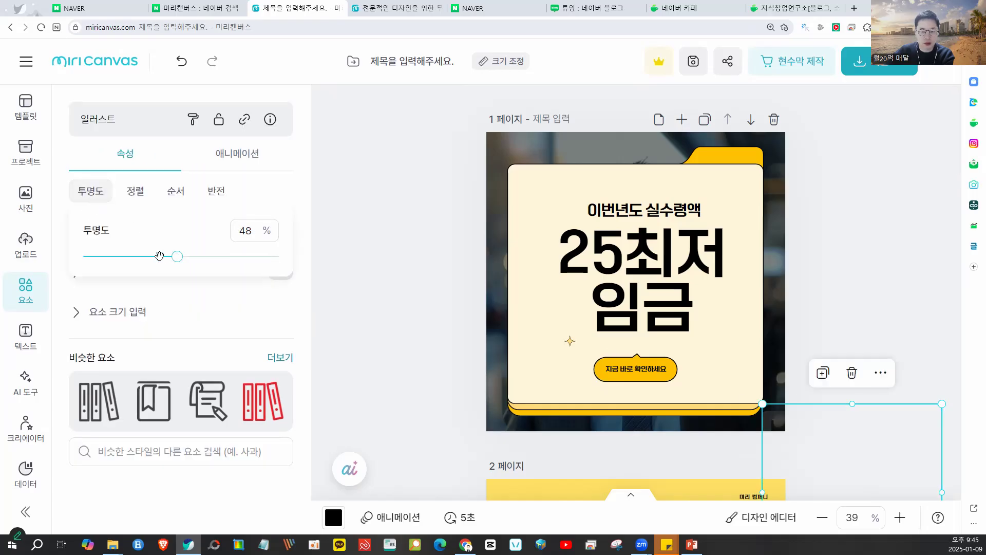
left_click(811, 160)
Try deleting and moving the subtitle and title on page 1, and undo the deletions.
left_click(637, 205)
key("Delete")
left_click(660, 247)
key("Delete")
left_click(647, 372)
left_click_drag(688, 351, 684, 349)
key("ctrl+z")
key("ctrl+z")
left_click_drag(638, 255, 630, 239)
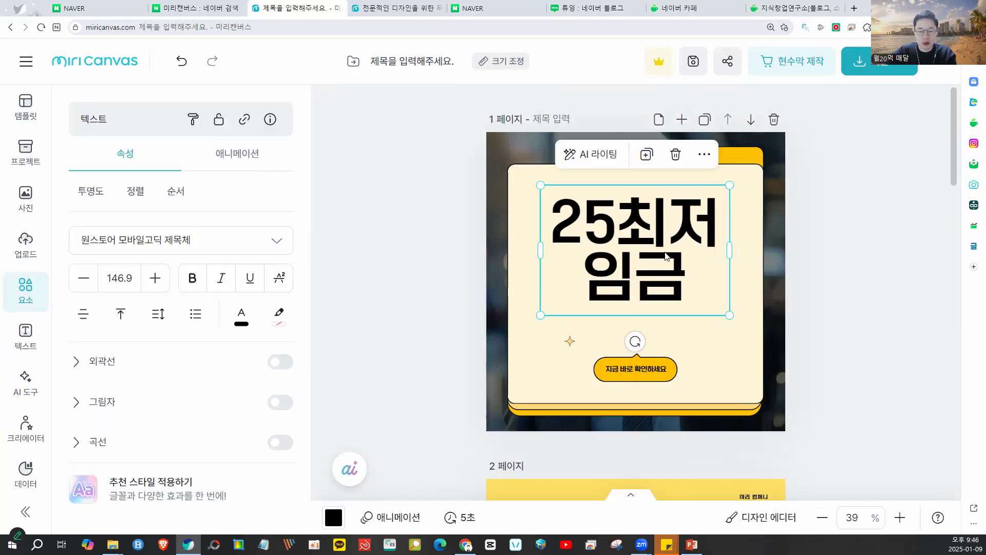
key("ctrl+z")
left_click_drag(662, 263, 656, 273)
key("ctrl+z")
key("ctrl+z")
key("ctrl+shift+z")
left_click(659, 275)
key("ctrl+shift+z")
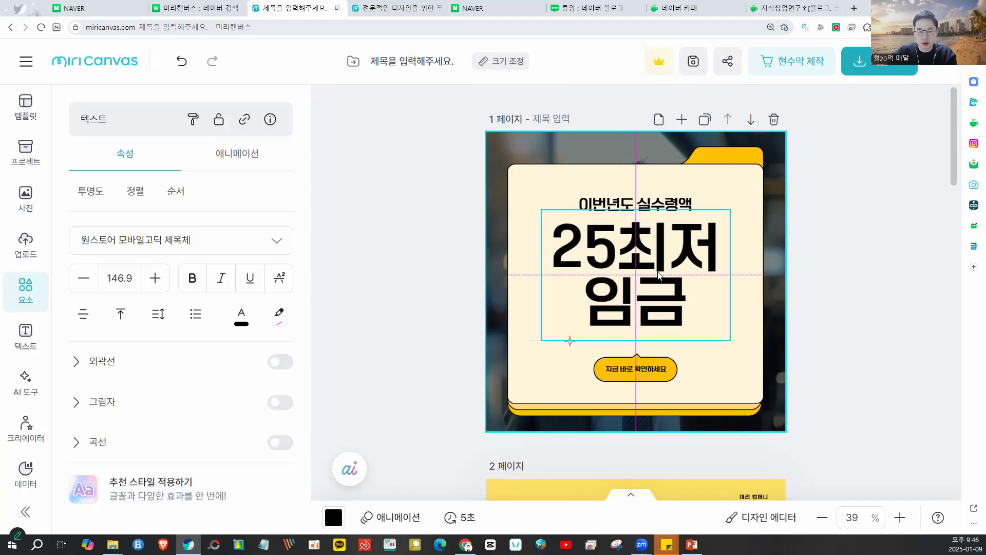
Change page 1's title to "인력센터 소개비", widen its text box to fit two lines and center it on the card.
double_click(660, 273)
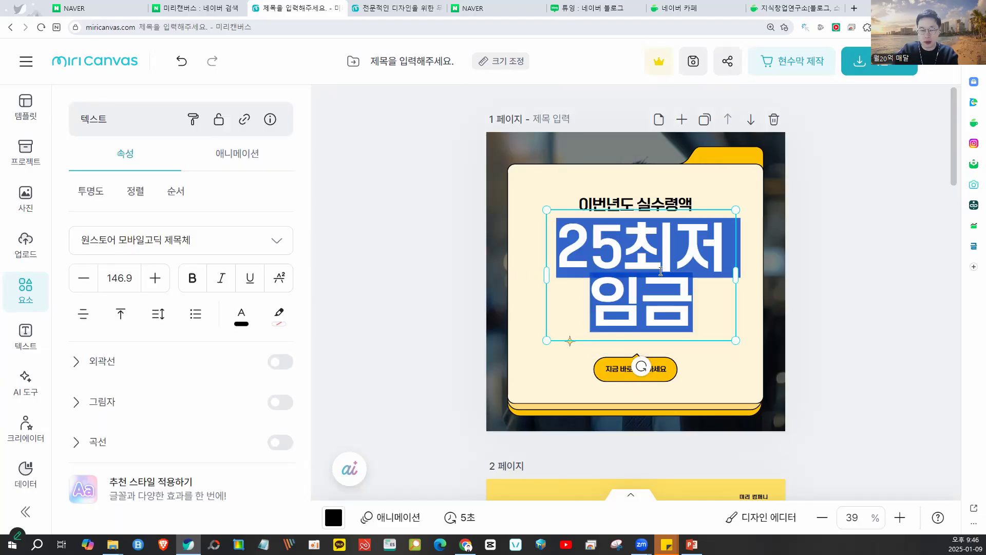
type("인력센터 소개비")
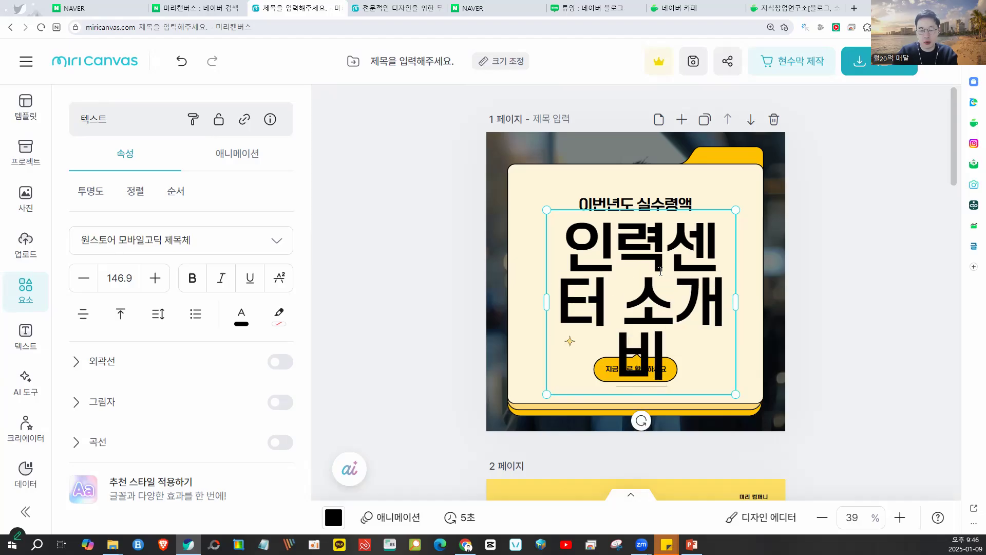
key("Escape")
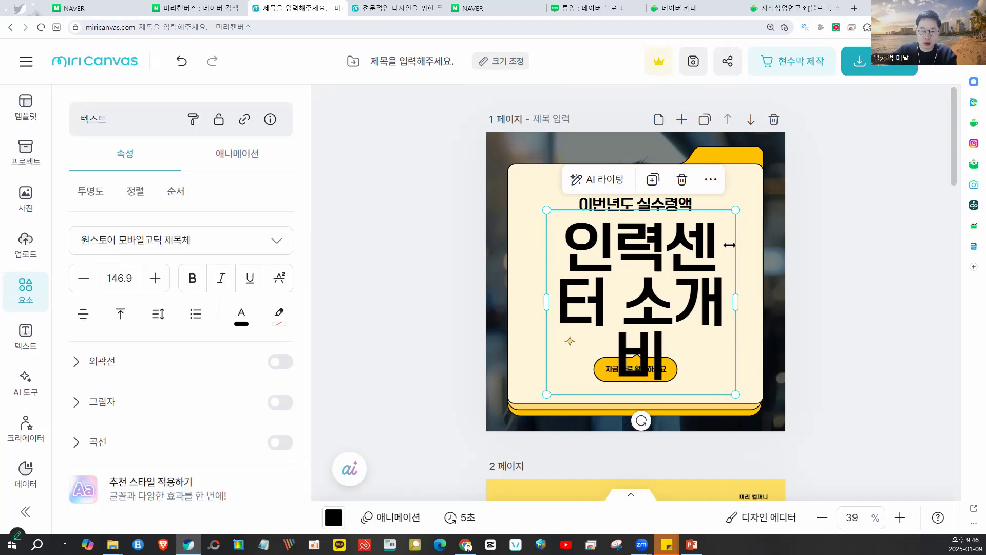
left_click_drag(736, 302, 790, 297)
left_click_drag(711, 281, 667, 279)
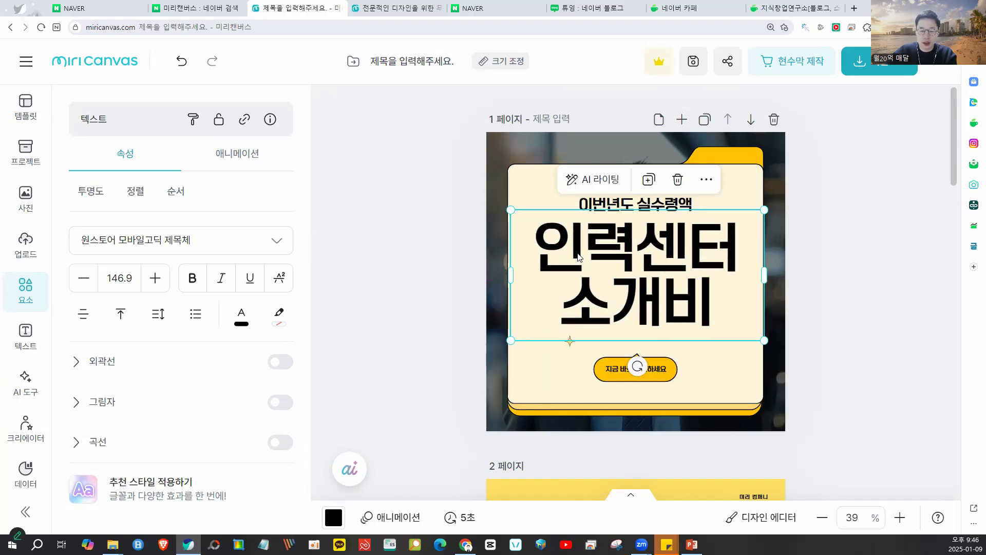
left_click_drag(919, 121, 887, 222)
Change the subtitle above page 1's title to "소개비 수수료 10%".
left_click(653, 202)
left_click(654, 202)
type("ㅇ")
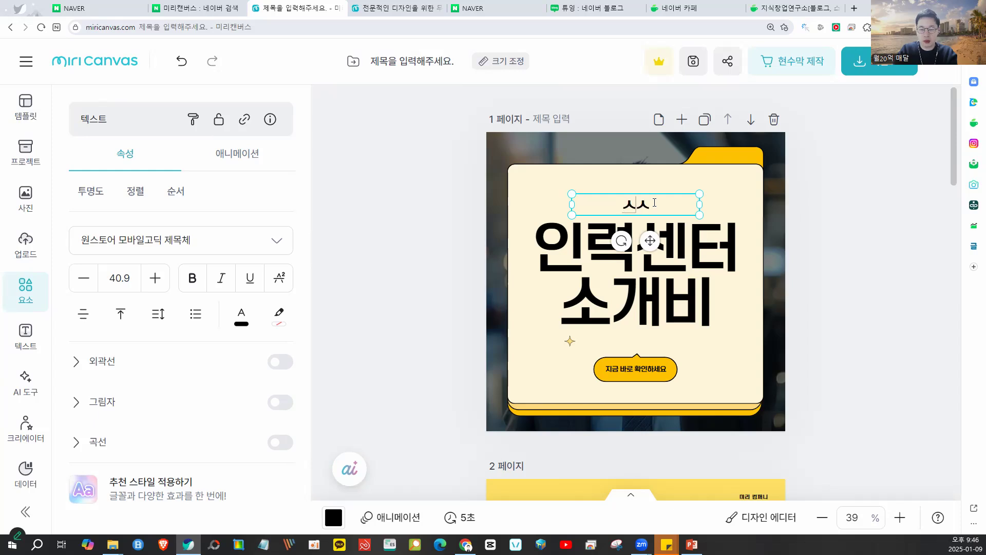
type("개비 수수료")
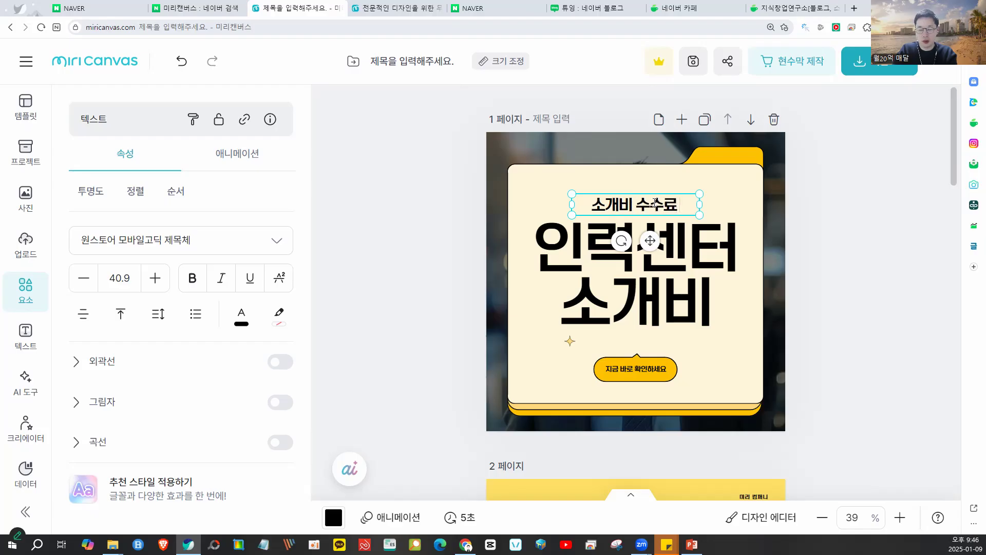
type(" 10%")
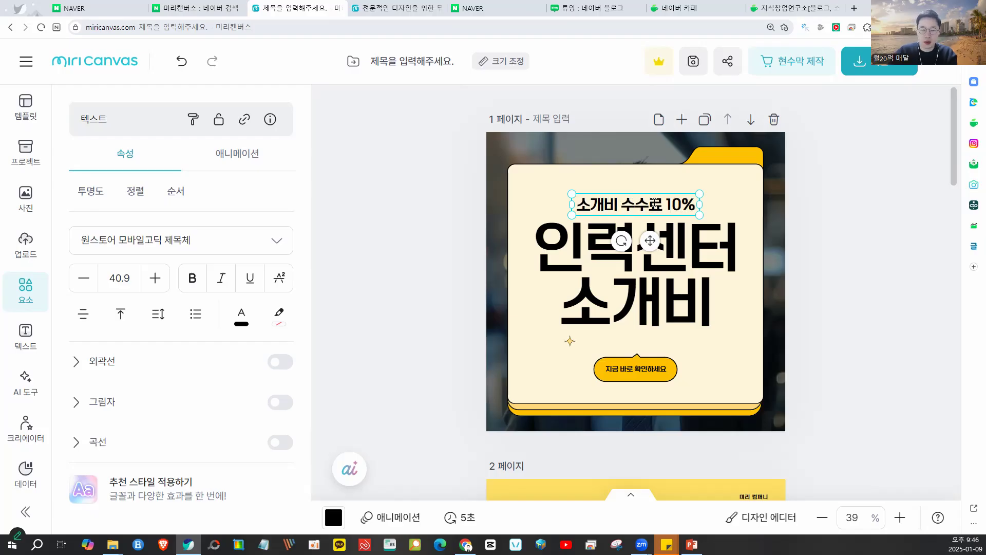
left_click(857, 232)
Change the text color of page 1's title and subtitle from the used colors to dark gray.
left_click(637, 278)
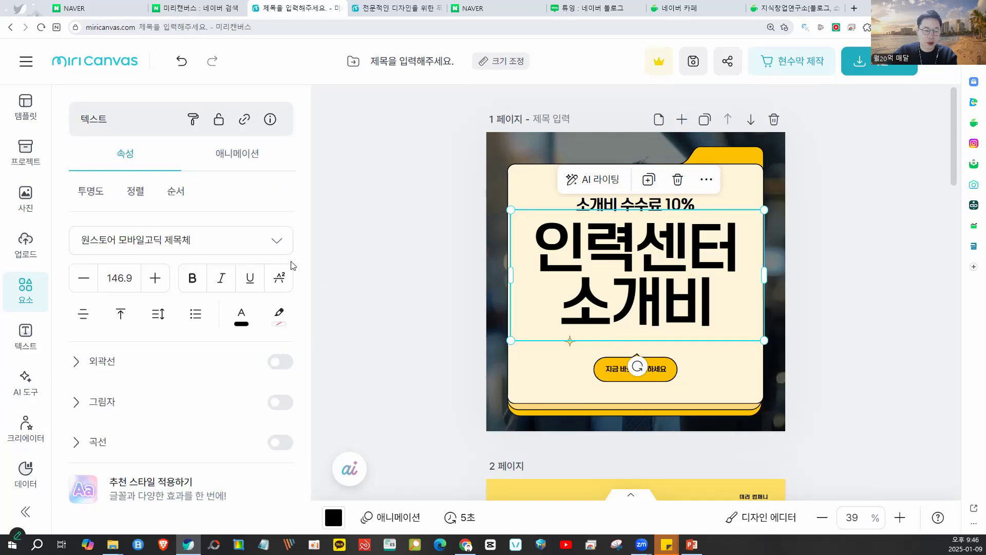
left_click(242, 314)
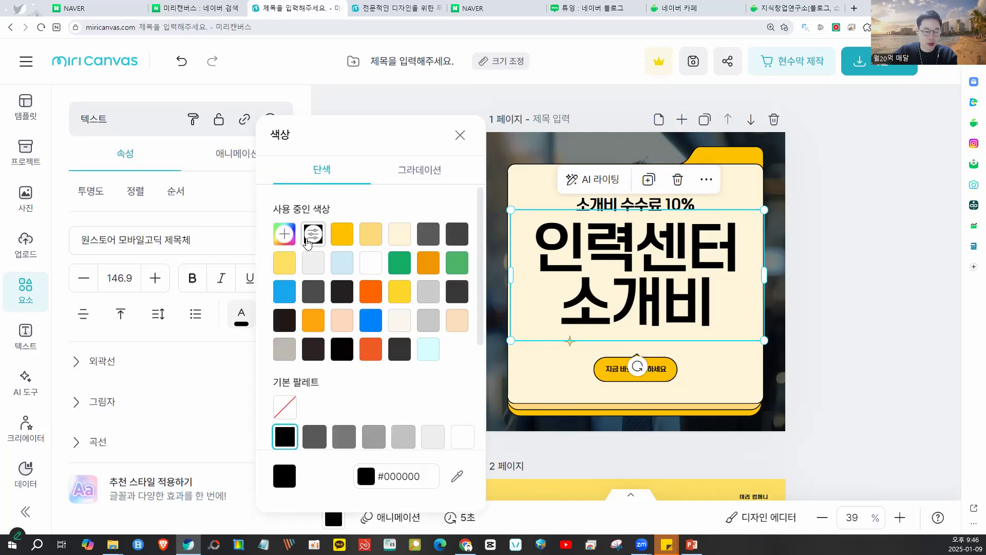
left_click(428, 234)
left_click(909, 223)
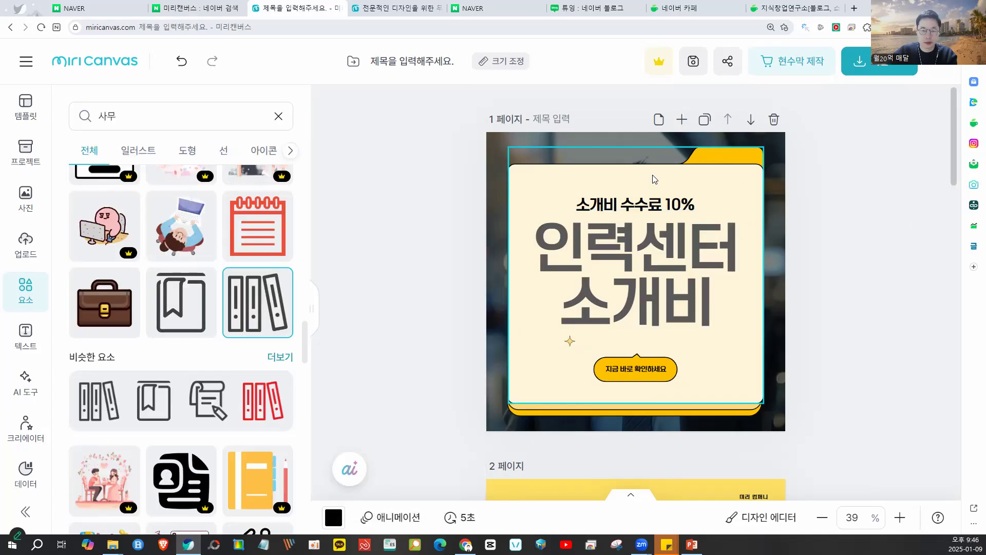
left_click(649, 203)
left_click(241, 315)
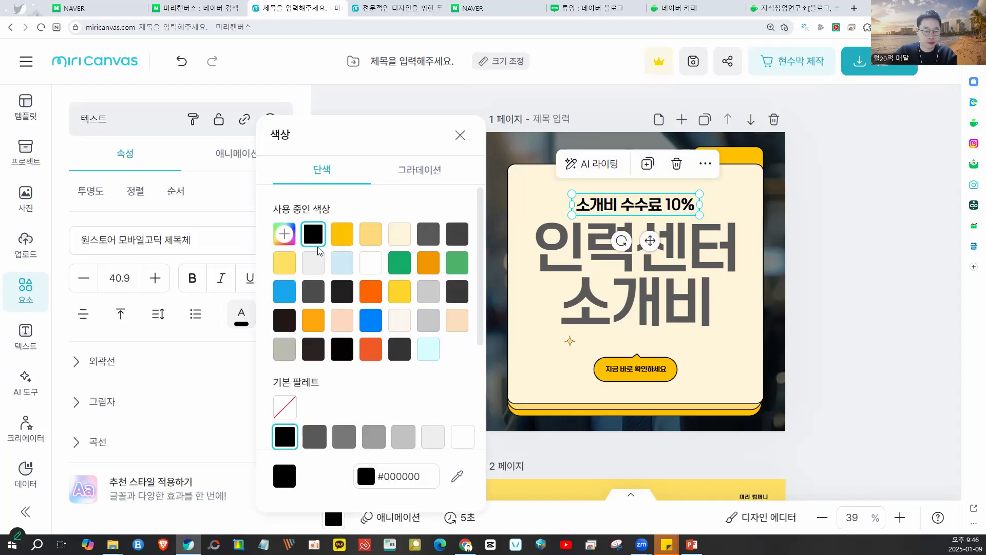
left_click(428, 233)
left_click(867, 275)
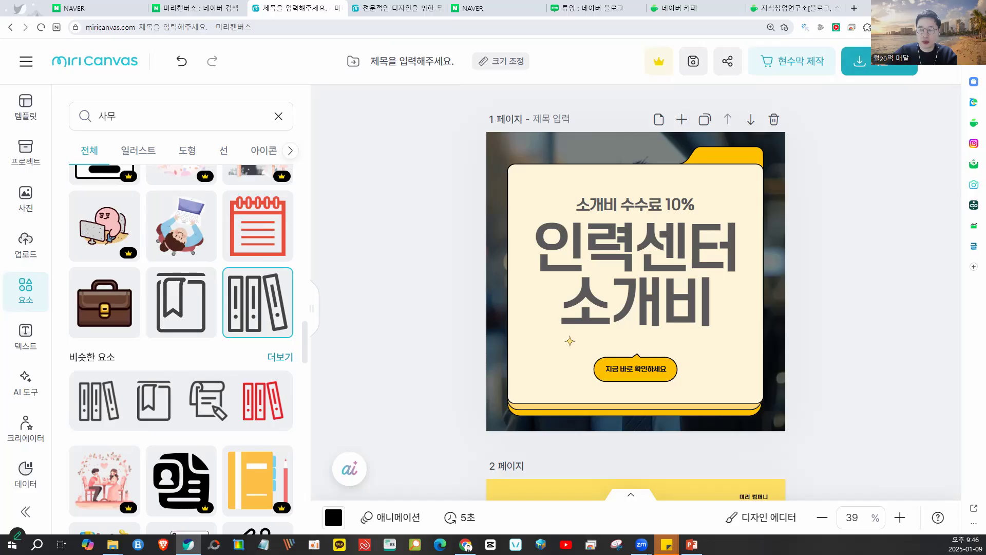
Capture the whole page 1 cover as a custom screen area and copy the captured image.
left_click(867, 27)
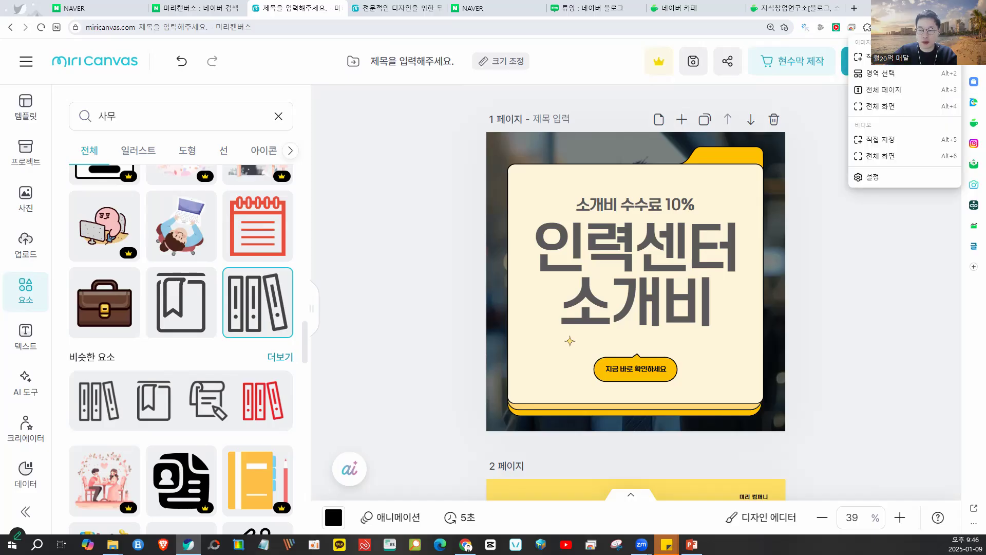
left_click(878, 57)
left_click_drag(487, 132, 784, 429)
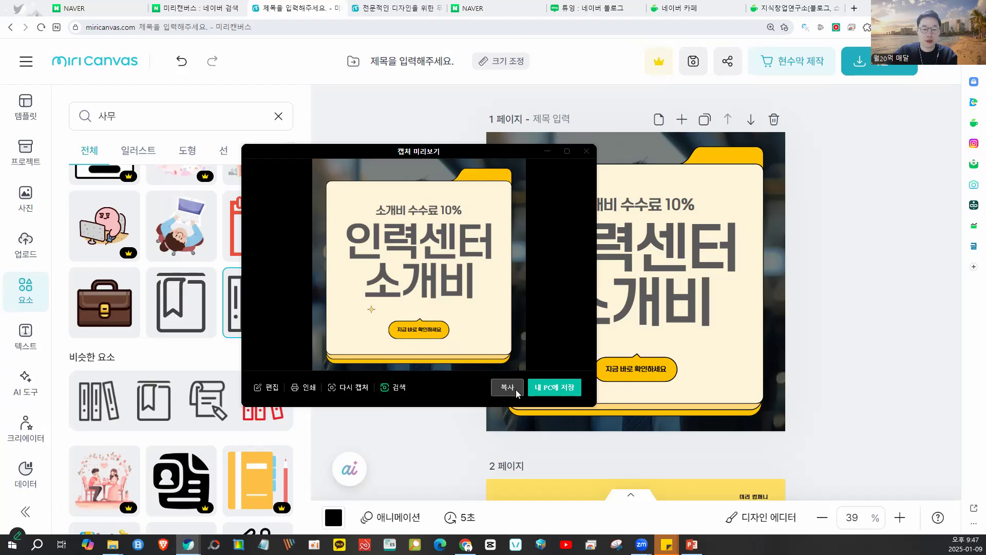
left_click(504, 391)
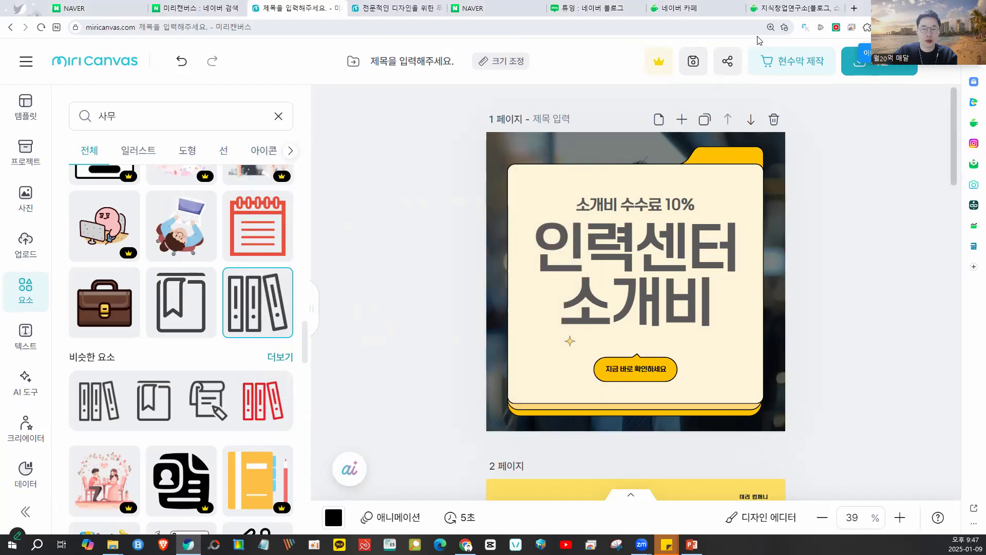
Paste the captured cover below the "25최저 임금" image in the Naver blog post and compare the two images.
left_click(583, 8)
scroll(462, 258, "down", 3)
left_click(407, 379)
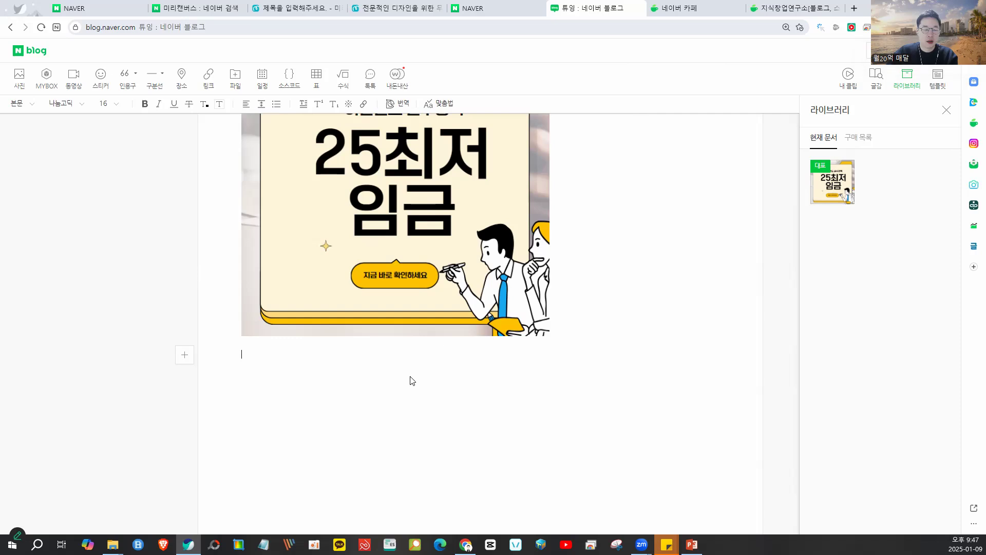
key("ctrl+v")
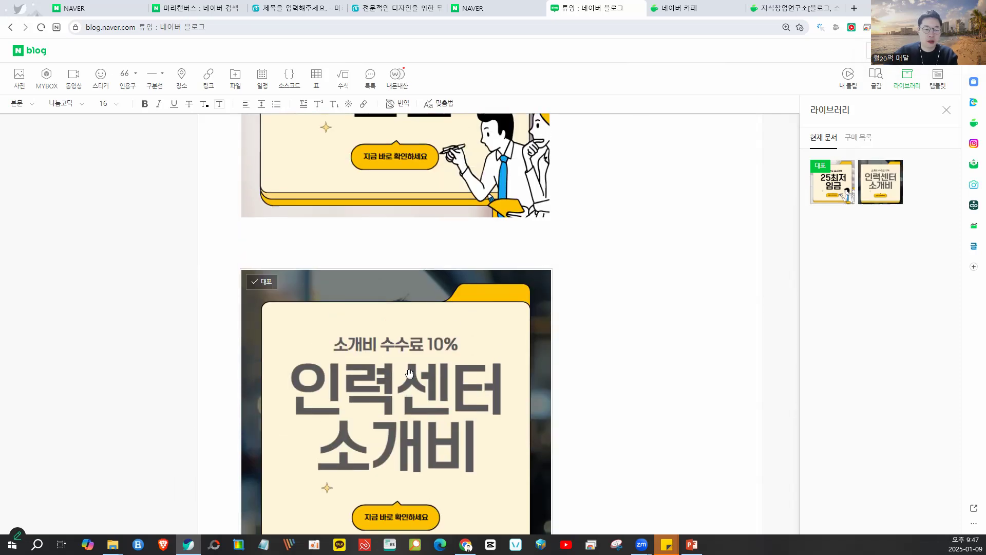
scroll(601, 245, "up", 2)
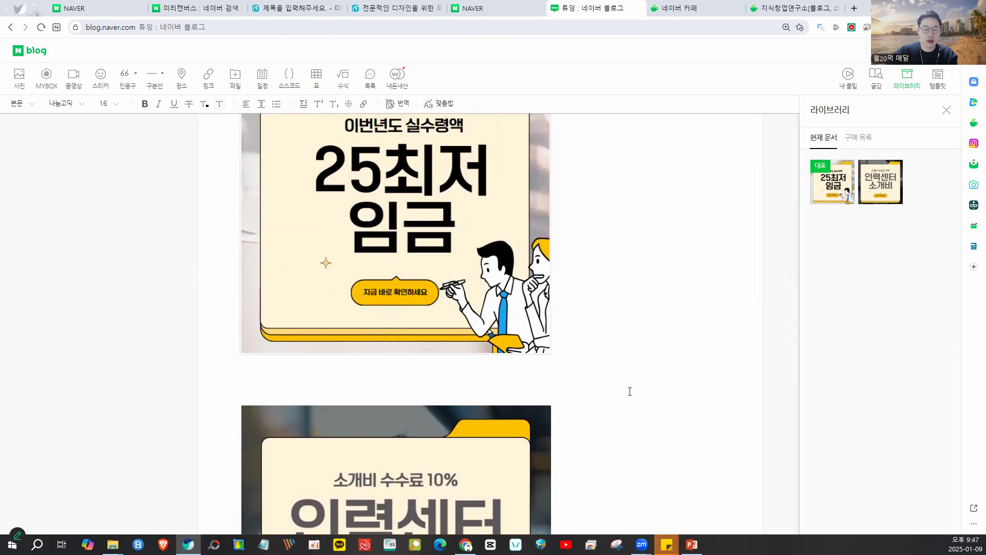
scroll(632, 392, "down", 4)
scroll(575, 375, "up", 4)
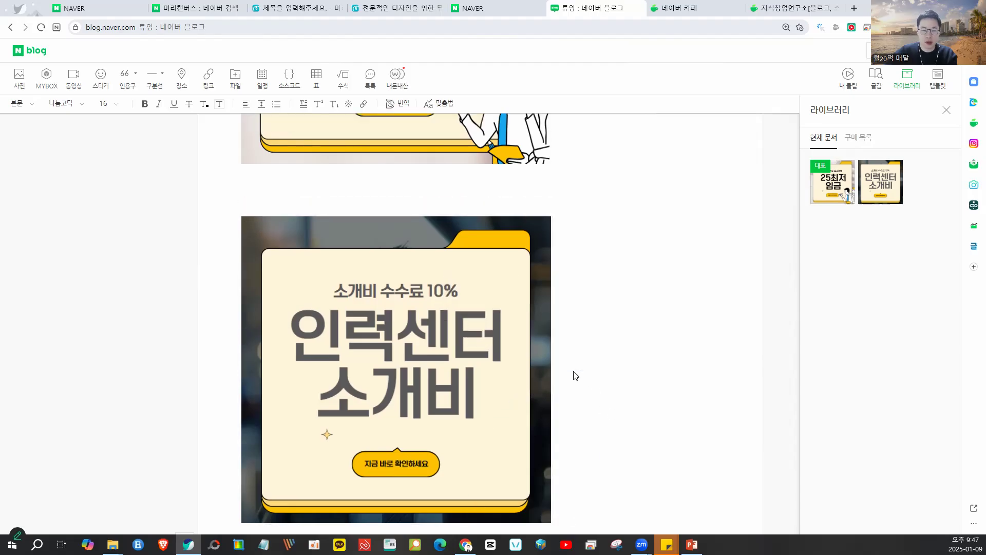
scroll(575, 375, "up", 3)
scroll(575, 375, "down", 7)
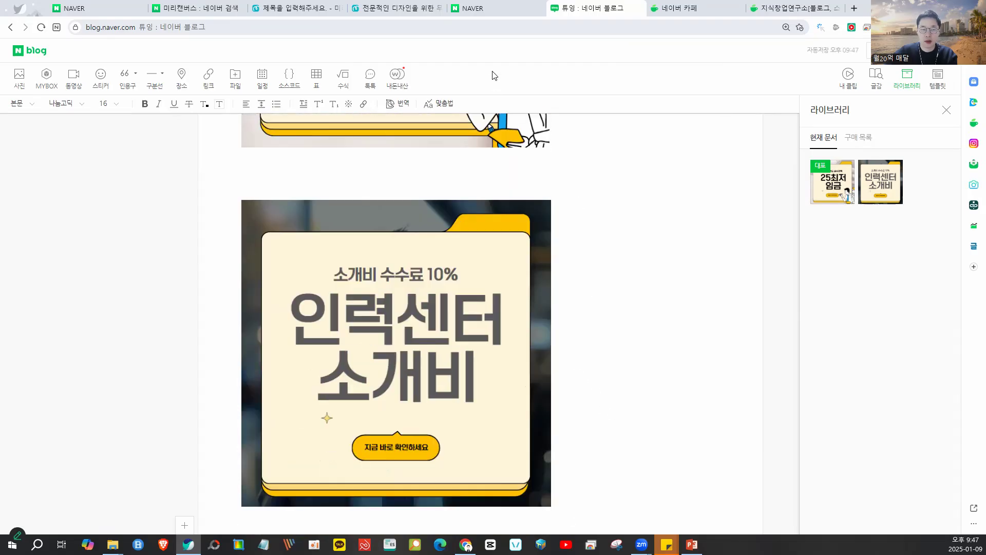
Switch back to the cover design in MiriCanvas and search the elements for "월급".
left_click(408, 9)
left_click(295, 8)
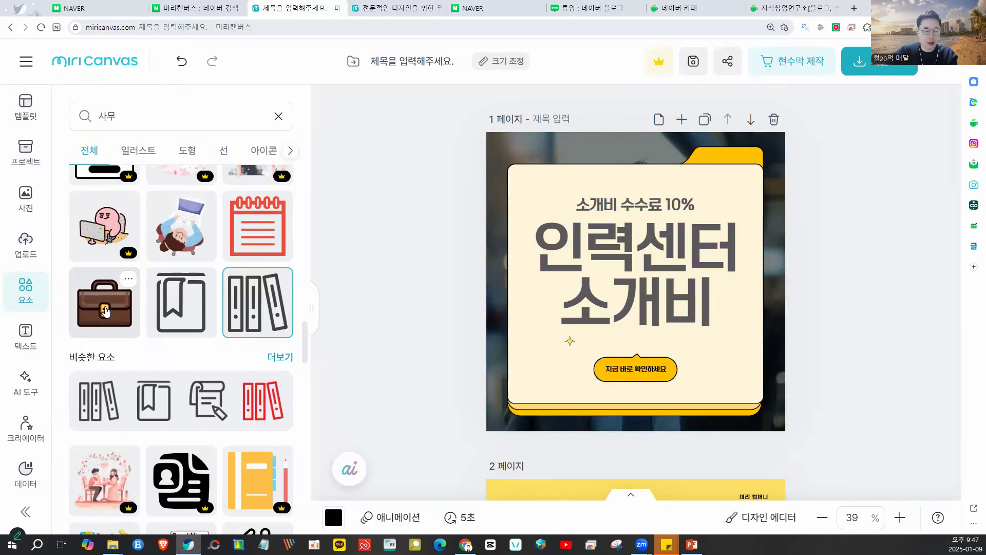
scroll(105, 311, "up", 4)
left_click(127, 117)
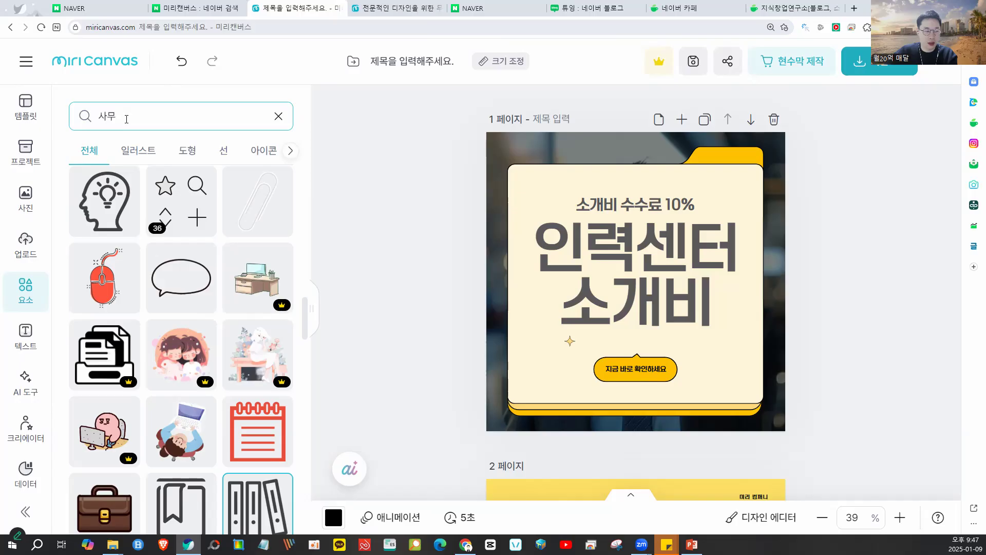
type("월급")
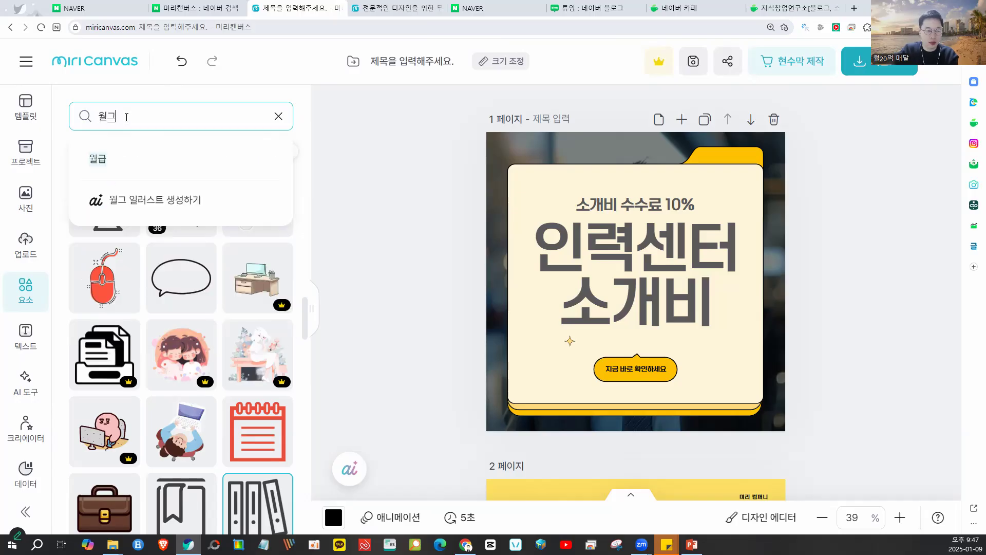
key("Return")
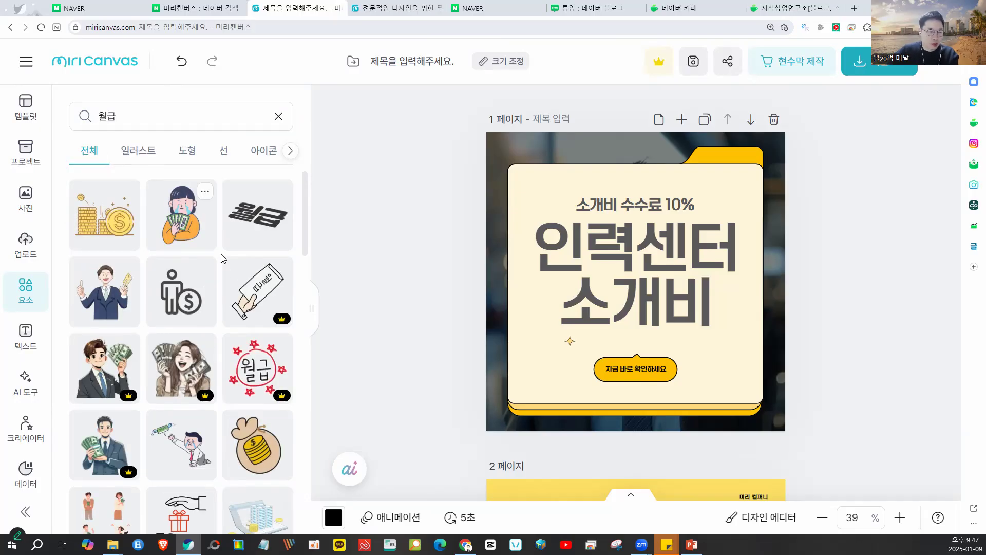
Add the illustration of the crying woman holding cash to page 1's lower-right corner and shrink it to fit there.
left_click(192, 241)
left_click_drag(629, 287, 740, 396)
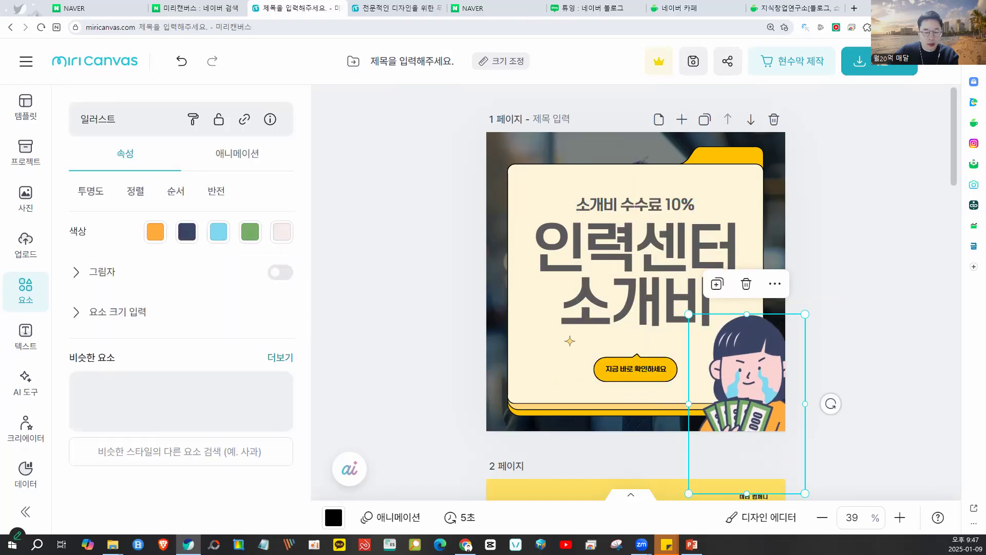
left_click_drag(805, 313, 749, 351)
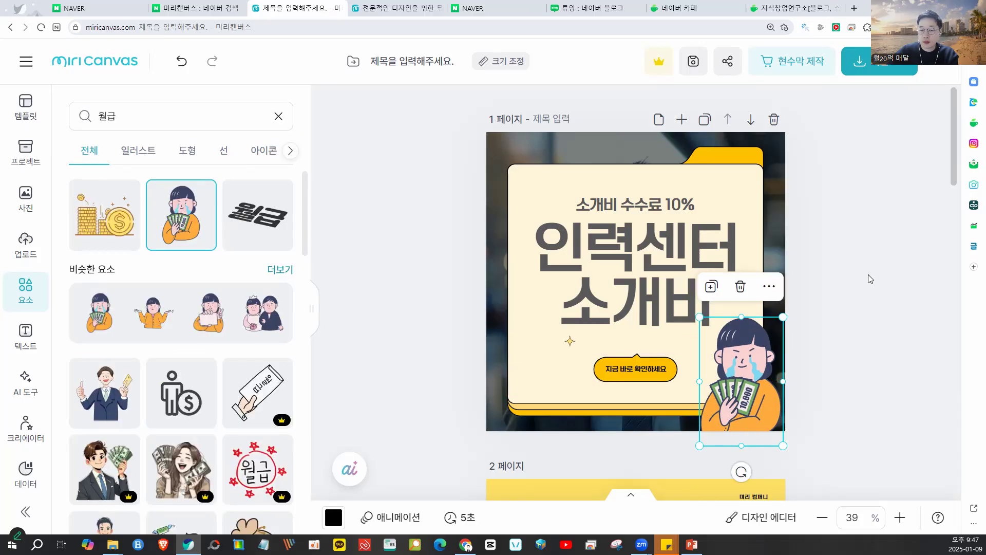
left_click(868, 274)
Change the text color of page 1's title and subtitle to black (#000000).
left_click(677, 262)
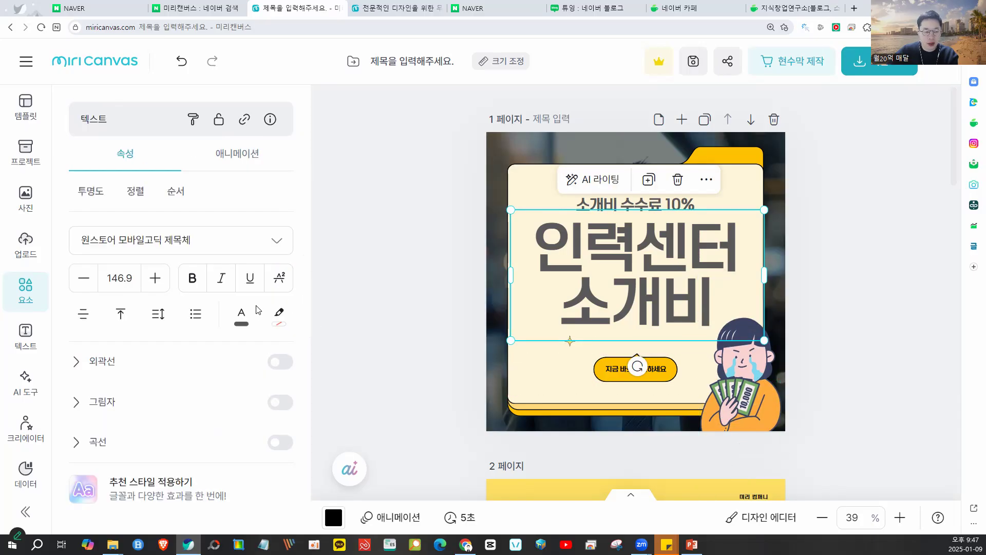
left_click(243, 313)
left_click(312, 229)
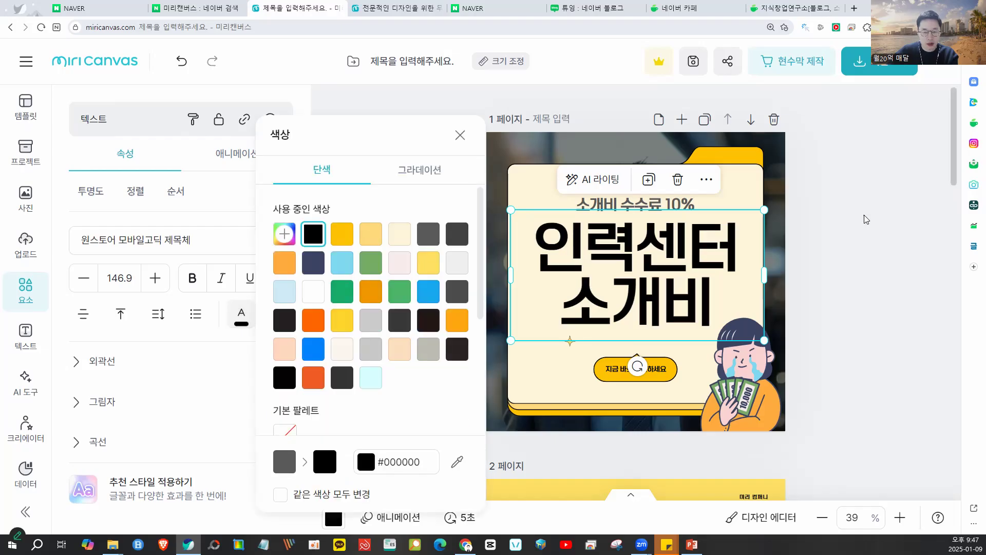
left_click(865, 221)
left_click(640, 210)
left_click(242, 313)
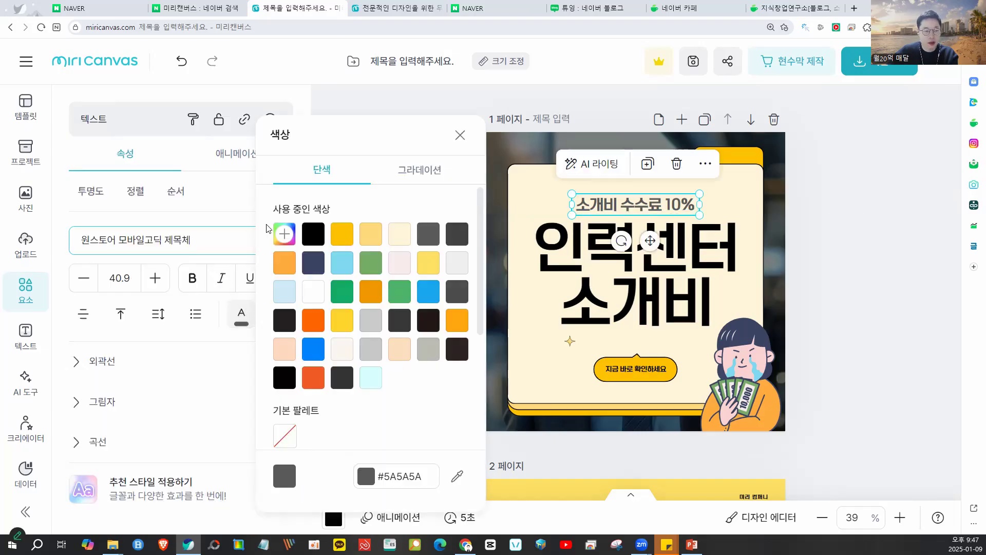
left_click(313, 234)
left_click(827, 249)
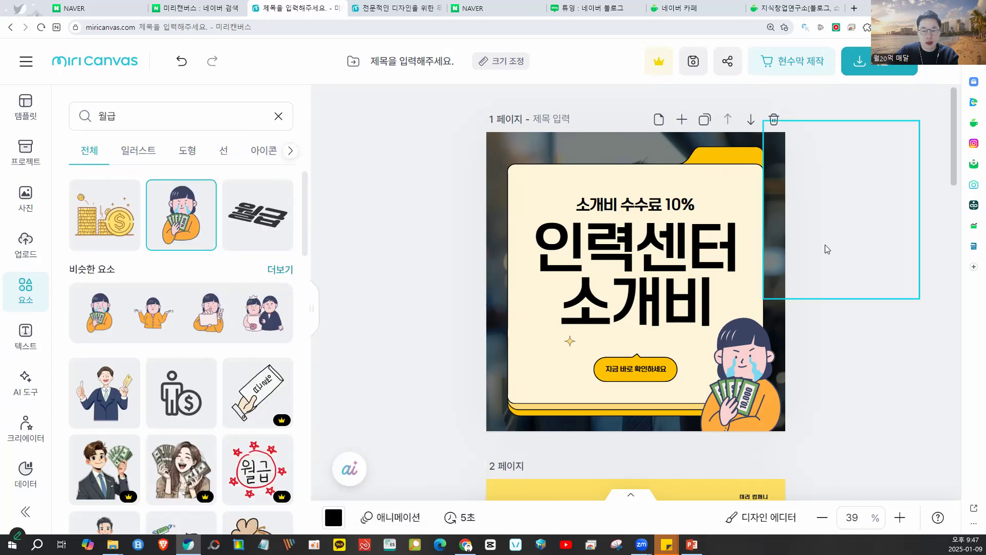
Capture the whole page 1 cover with the woman illustration as a custom screen area and copy the image.
left_click(954, 27)
left_click(863, 57)
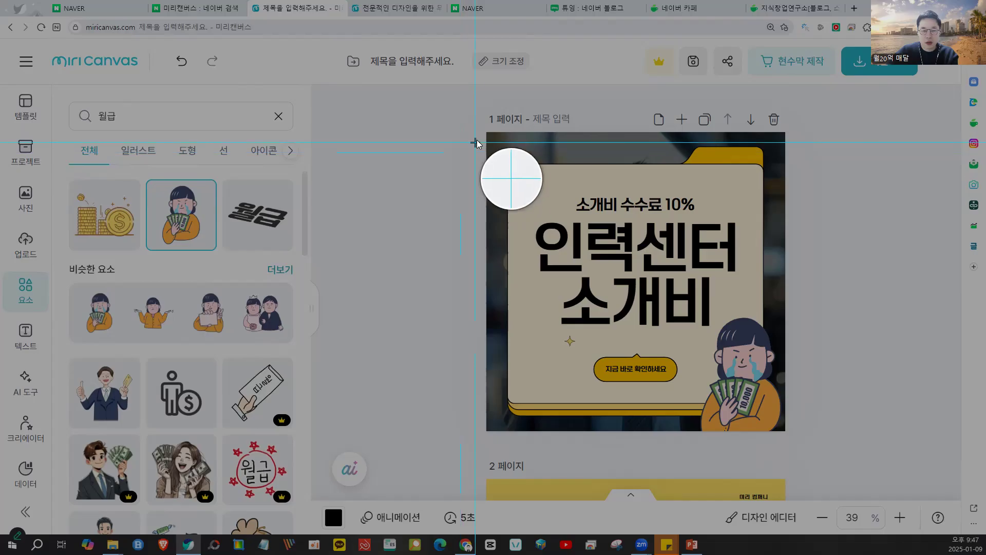
left_click_drag(487, 132, 785, 431)
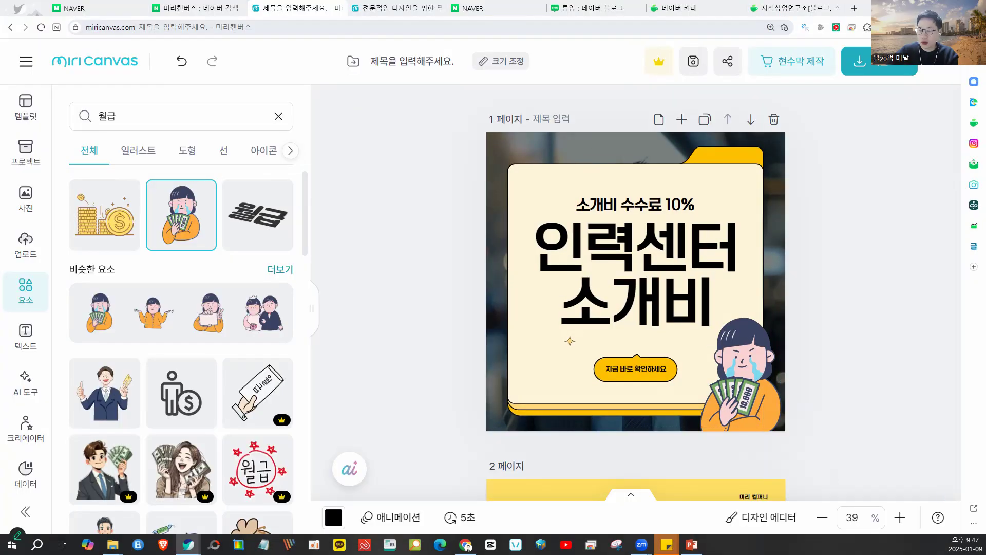
left_click(498, 381)
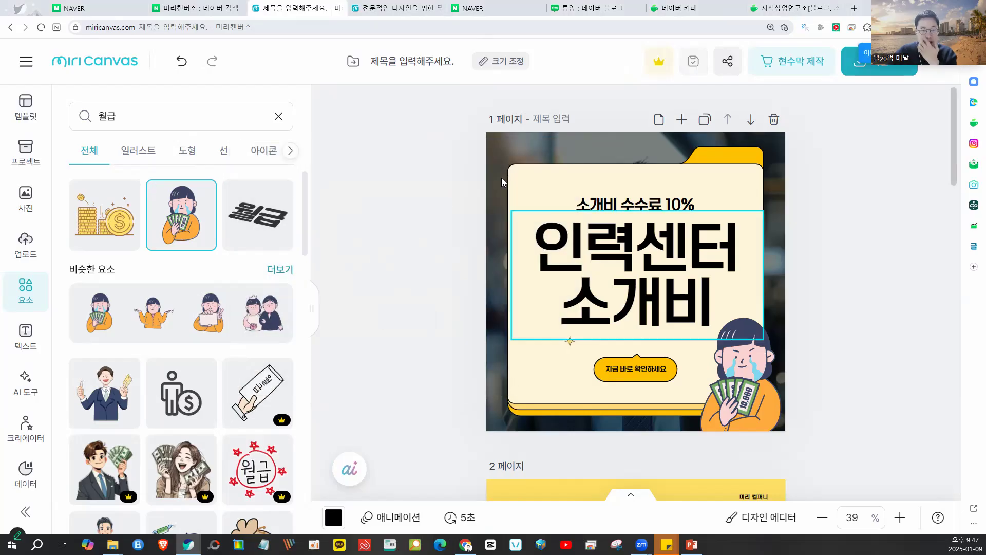
Paste the captured cover below the gray-text cover in the Naver blog post and compare it with the earlier images.
left_click(570, 10)
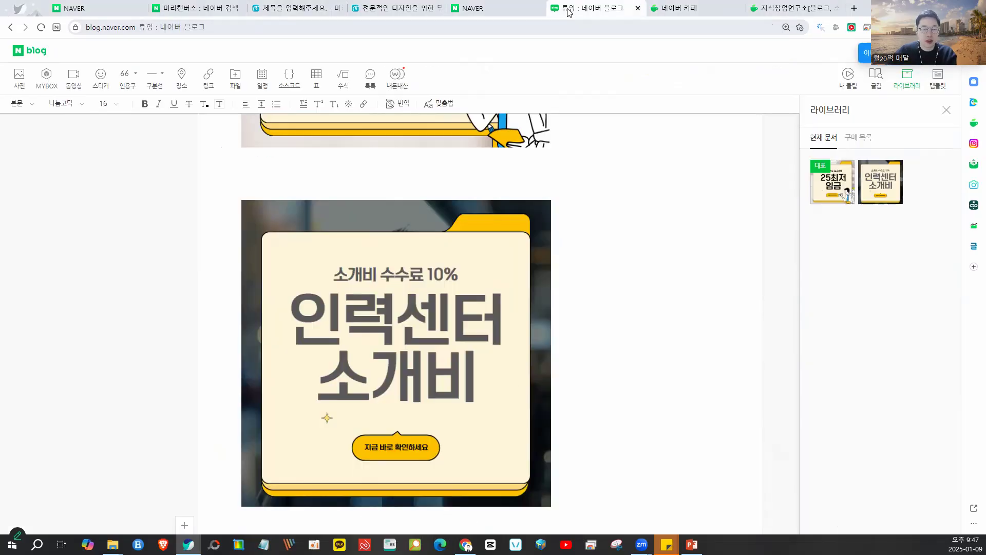
scroll(425, 310, "down", 3)
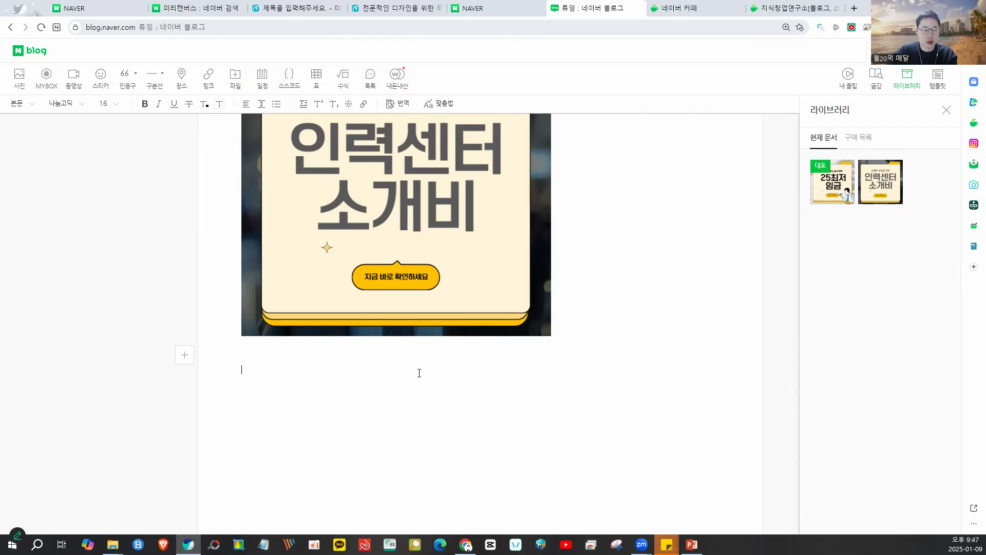
key("ctrl+v")
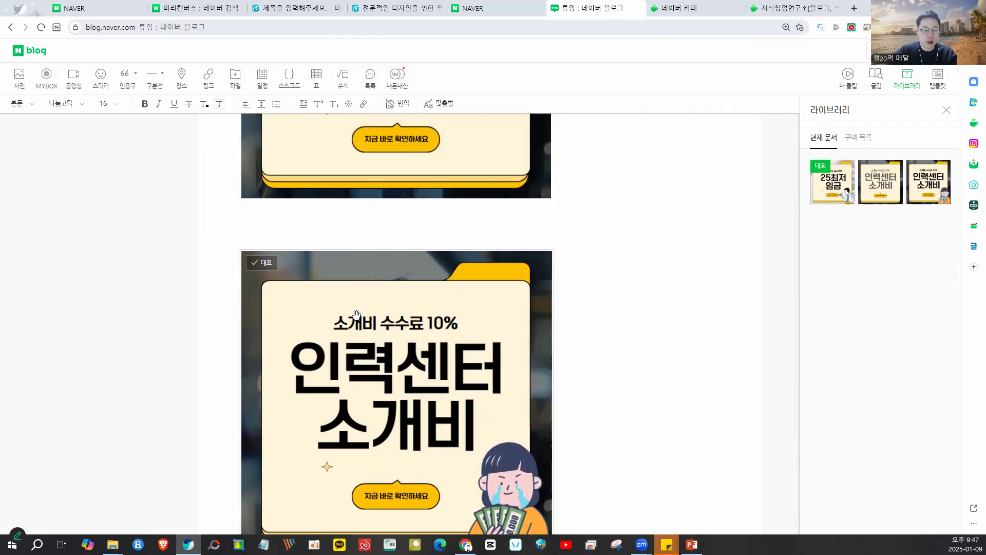
left_click(404, 214)
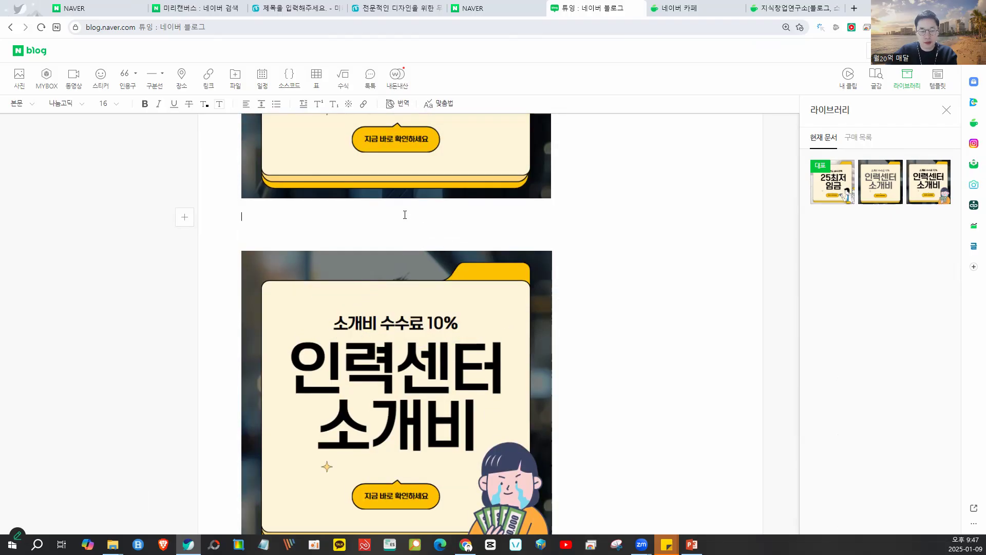
scroll(404, 215, "up", 10)
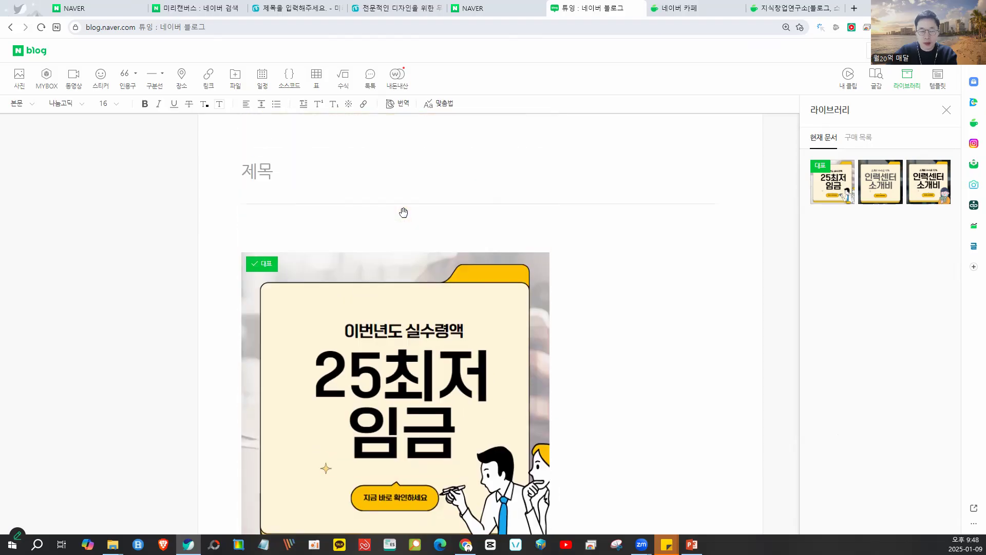
scroll(405, 218, "down", 3)
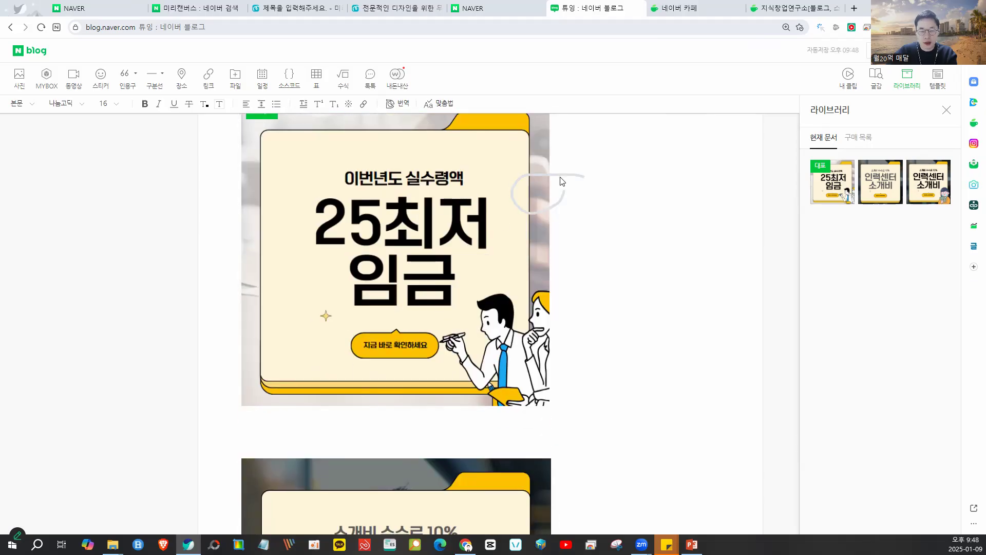
scroll(568, 248, "down", 2)
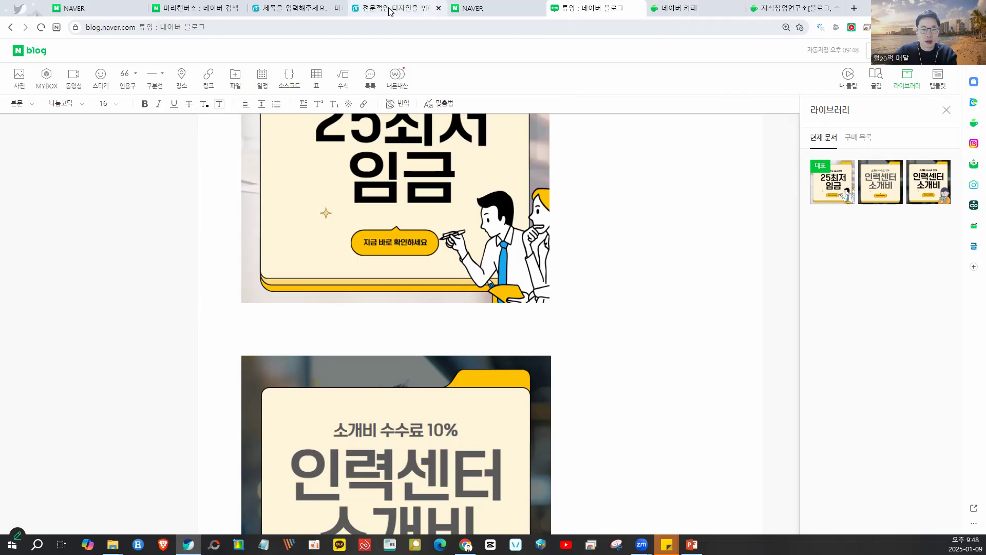
Return to the MiriCanvas cover design and search the elements for "사무직", browsing the illustrations offered.
left_click(411, 10)
left_click(296, 8)
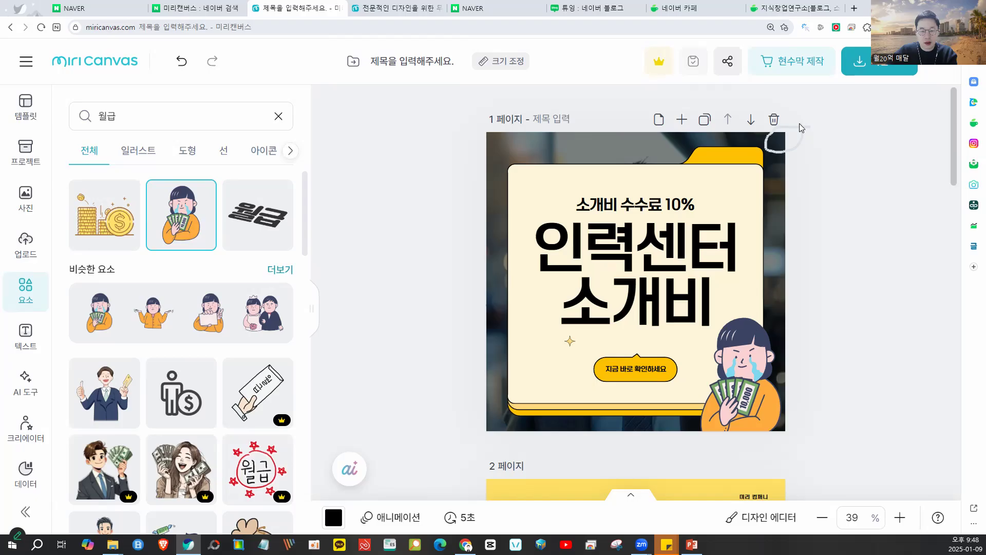
left_click(760, 355)
left_click(693, 270)
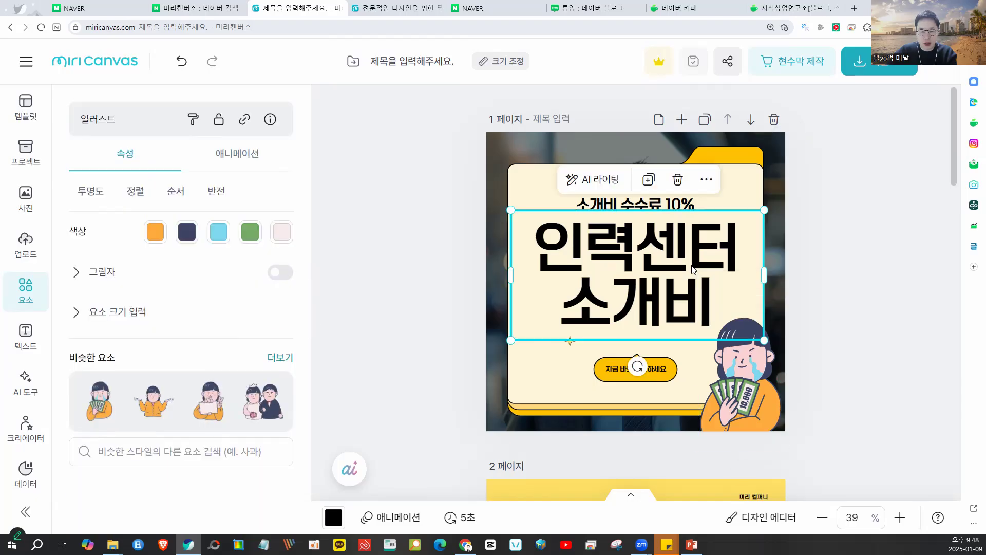
left_click(856, 242)
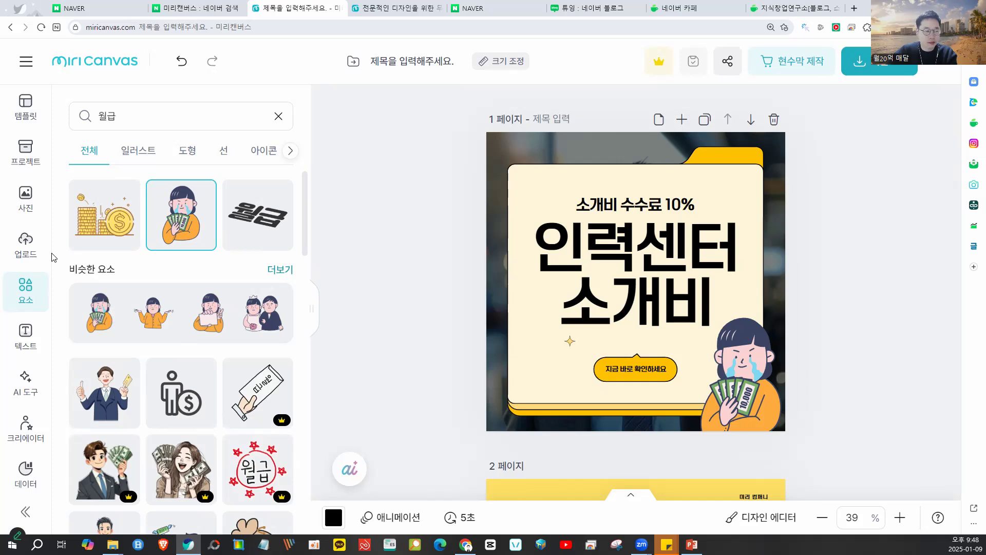
left_click(144, 116)
type("사무직")
key("Return")
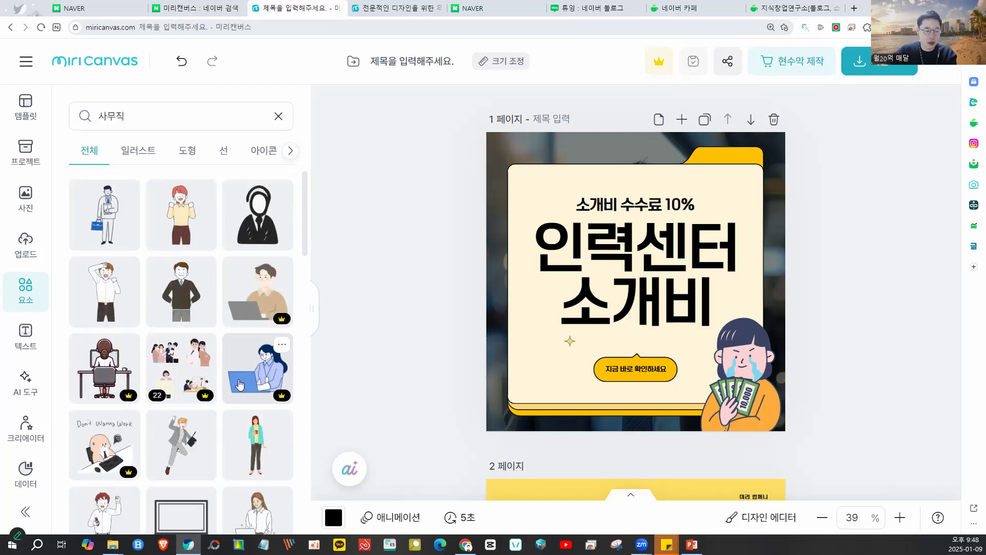
scroll(239, 384, "down", 3)
scroll(200, 318, "down", 2)
scroll(191, 310, "down", 10)
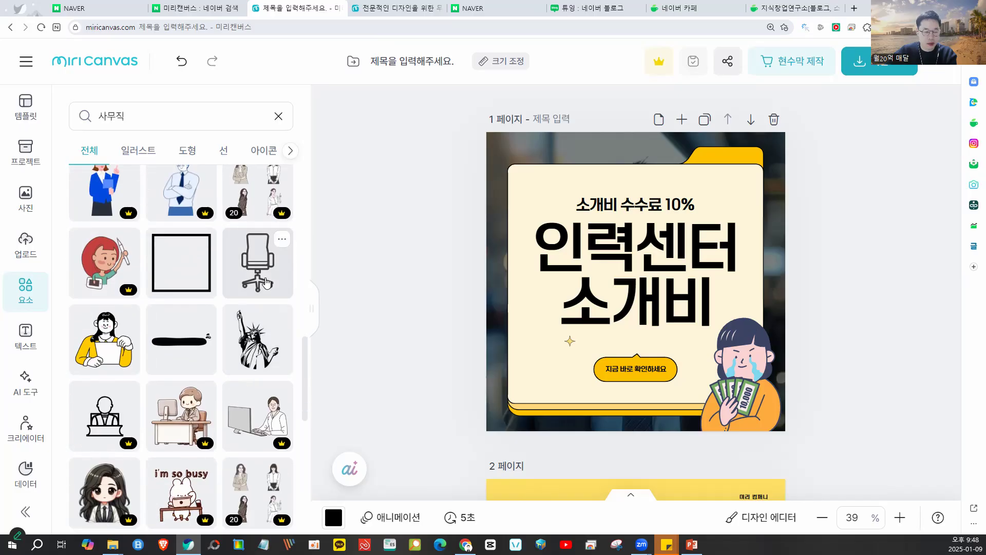
Place the office chair illustration over page 1's lower-left edge and set its transparency to 32%.
left_click(266, 282)
left_click_drag(629, 295, 466, 419)
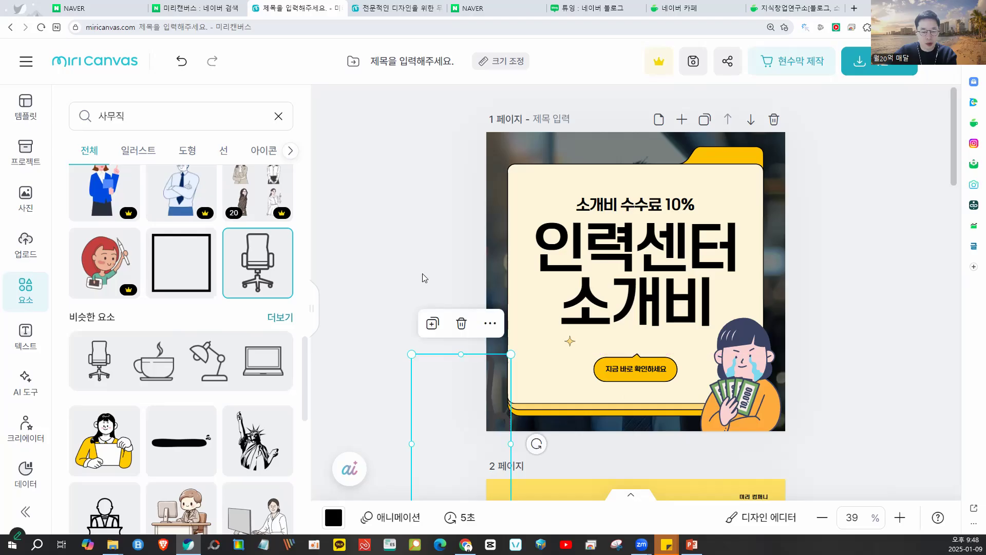
left_click(493, 381)
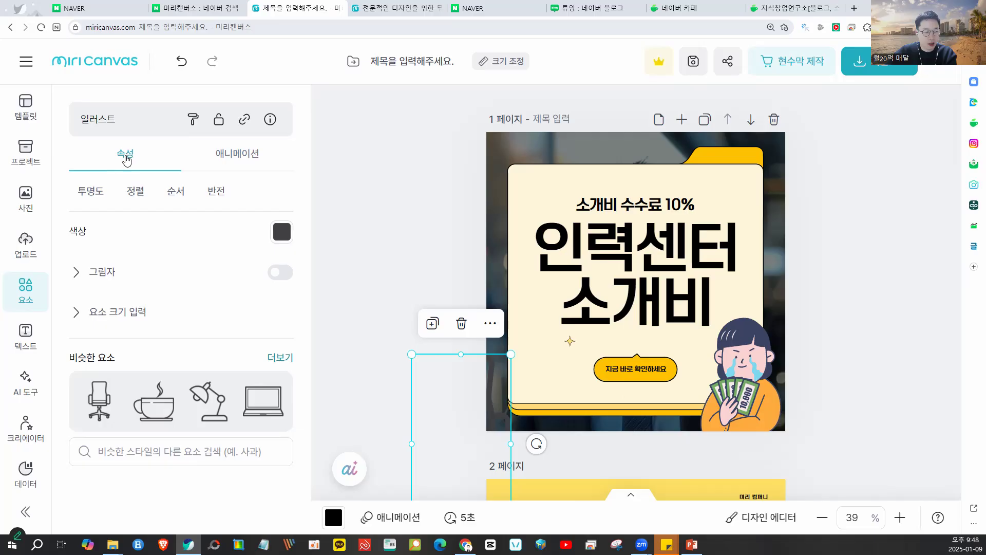
left_click(102, 197)
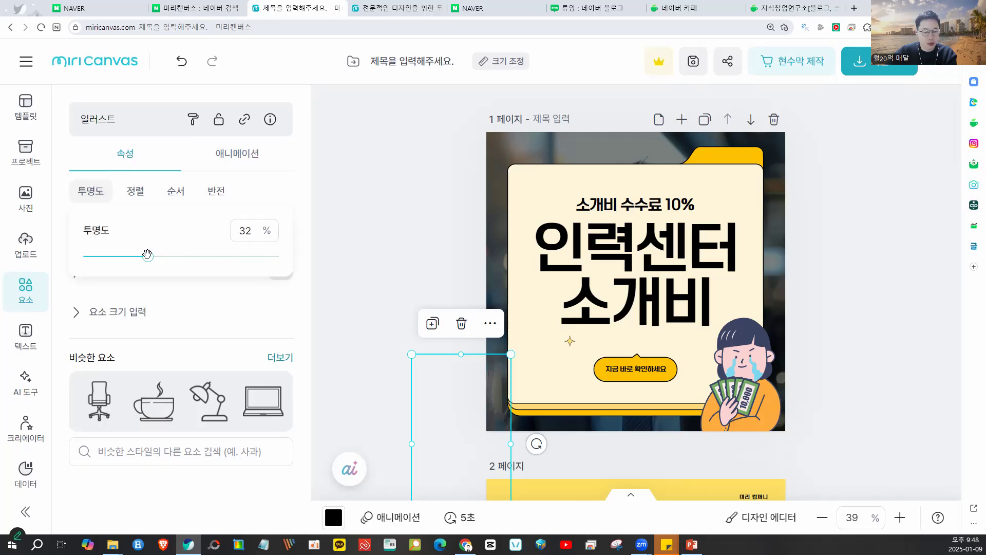
left_click(406, 196)
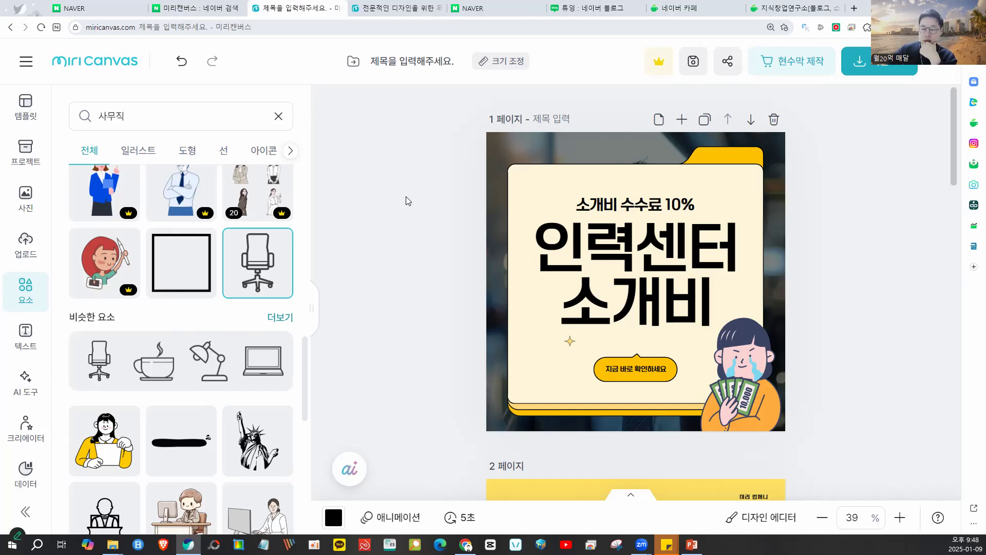
left_click_drag(809, 125, 837, 117)
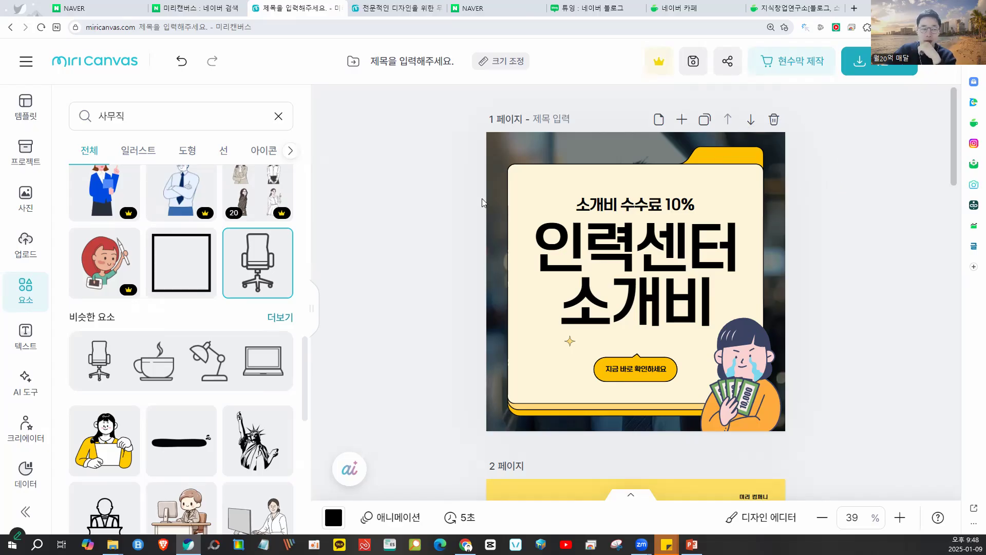
Add the uploaded photo of the woman in a lilac blouse at an office desk to page 1 and enlarge it over the cover.
left_click(31, 251)
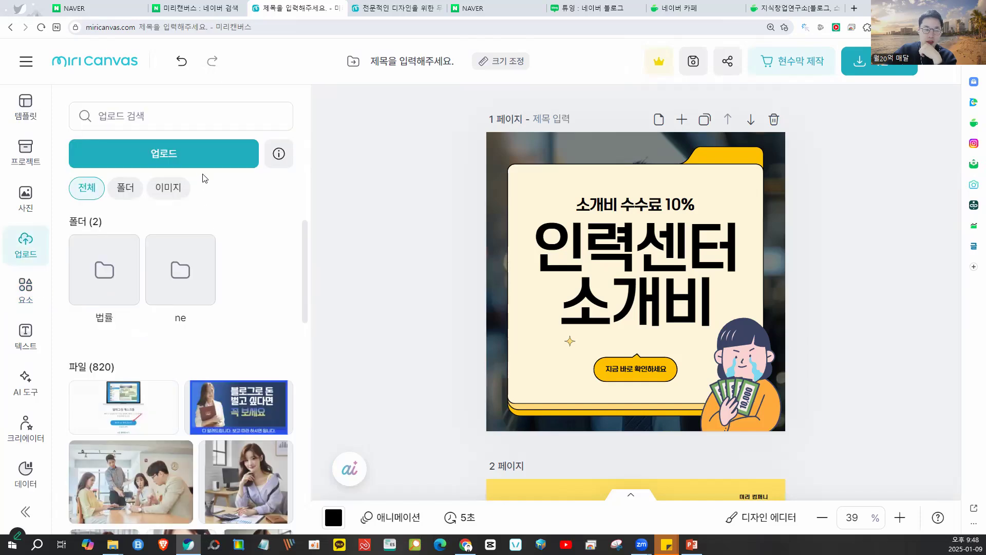
scroll(238, 323, "down", 3)
scroll(238, 323, "down", 5)
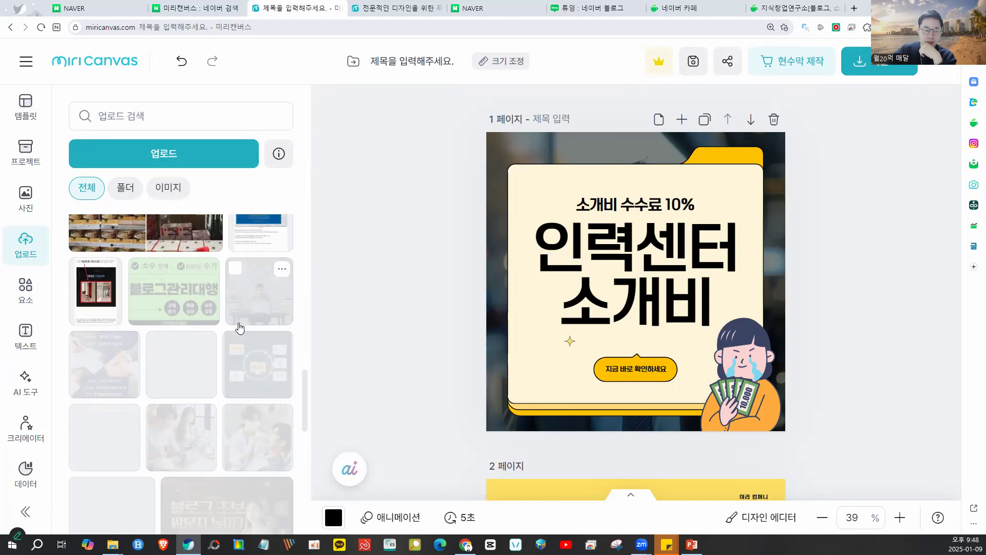
scroll(239, 327, "up", 3)
scroll(239, 327, "up", 3)
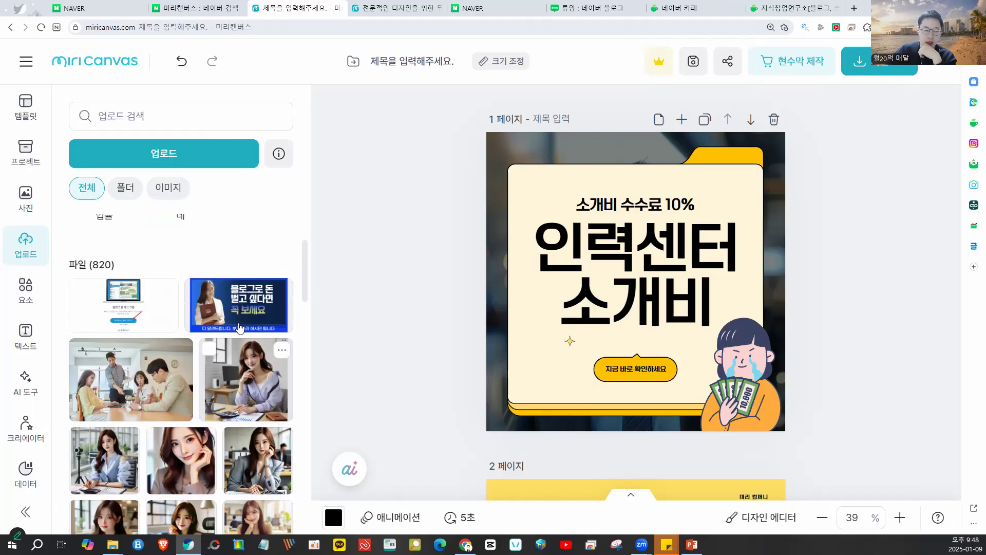
left_click(244, 292)
left_click_drag(615, 287, 595, 252)
left_click_drag(689, 345, 806, 437)
Shift the woman's office photo over page 1 and make it the page background.
right_click(667, 279)
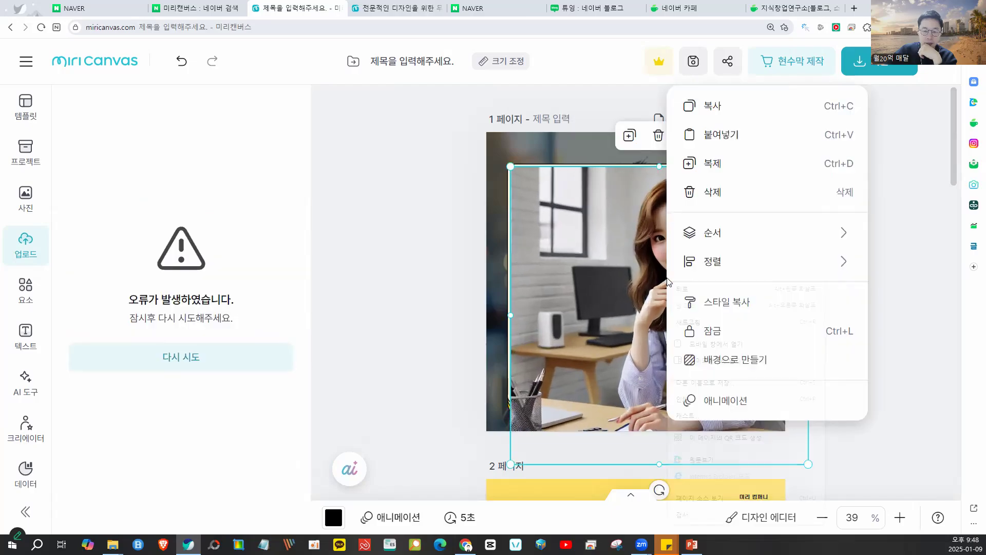
key("Escape")
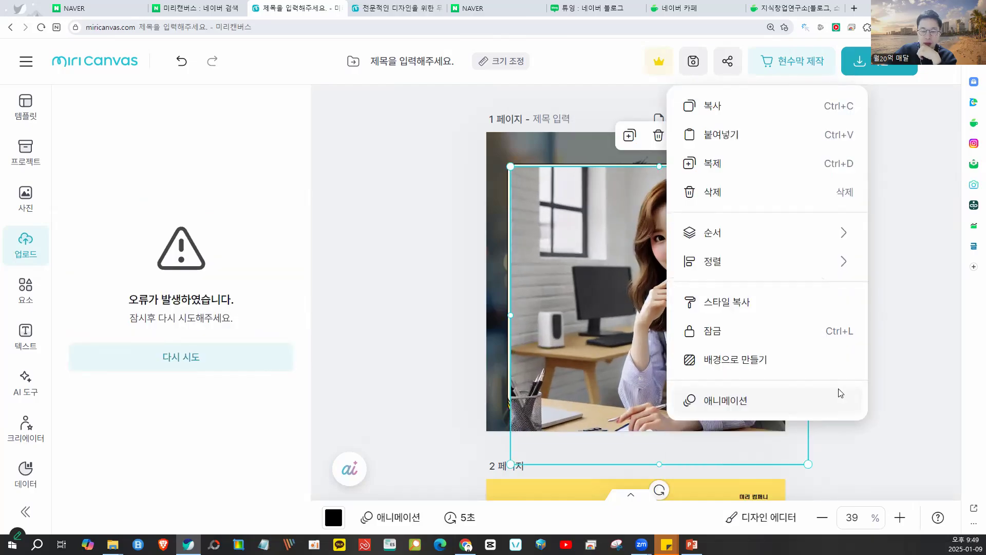
key("Escape")
left_click_drag(683, 278, 650, 288)
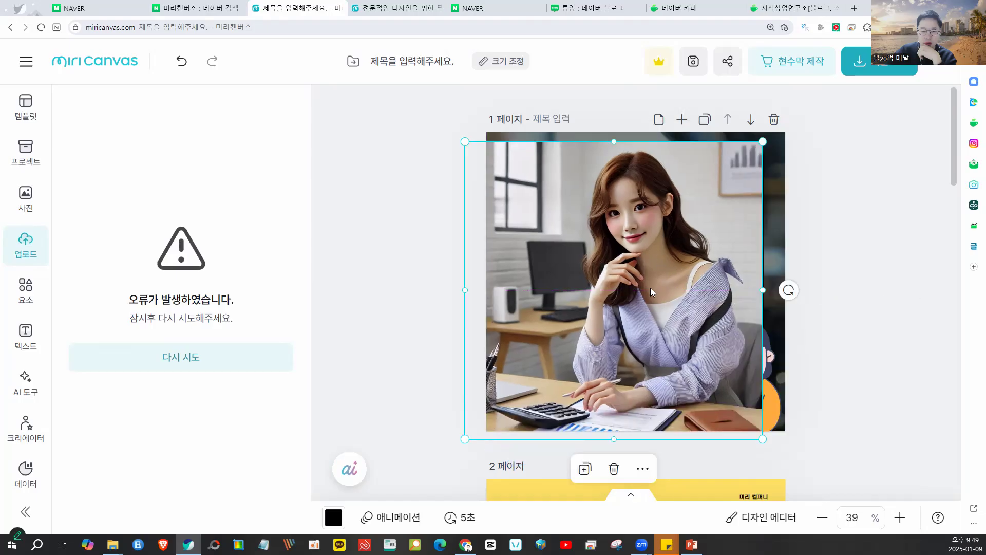
right_click(650, 287)
key("Escape")
left_click(716, 367)
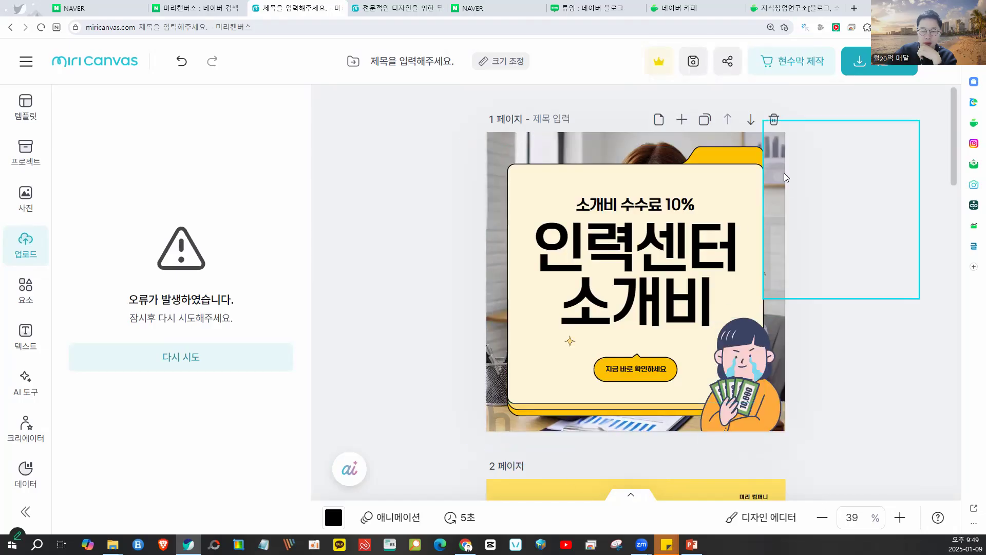
Fade page 1's new photo background by adjusting its transparency.
left_click(627, 144)
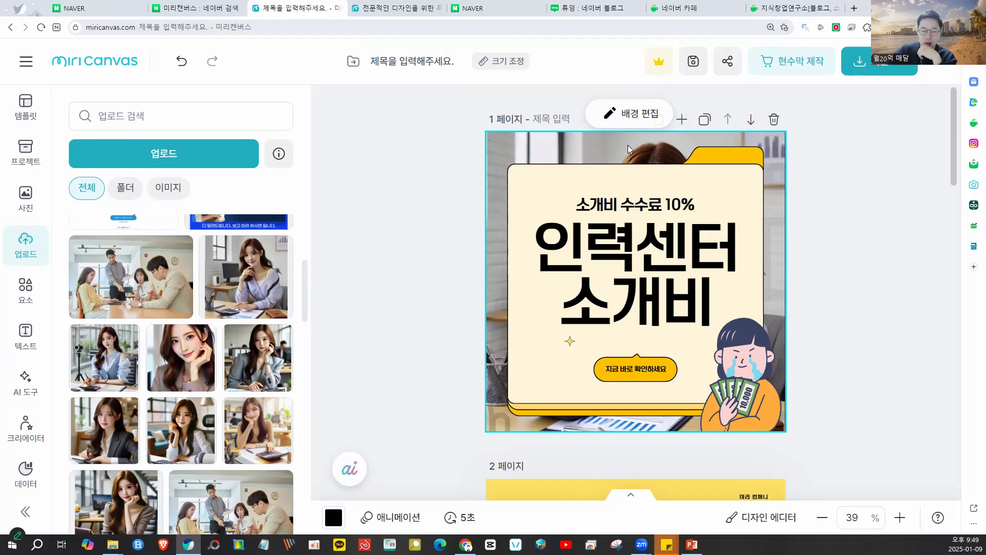
left_click(624, 116)
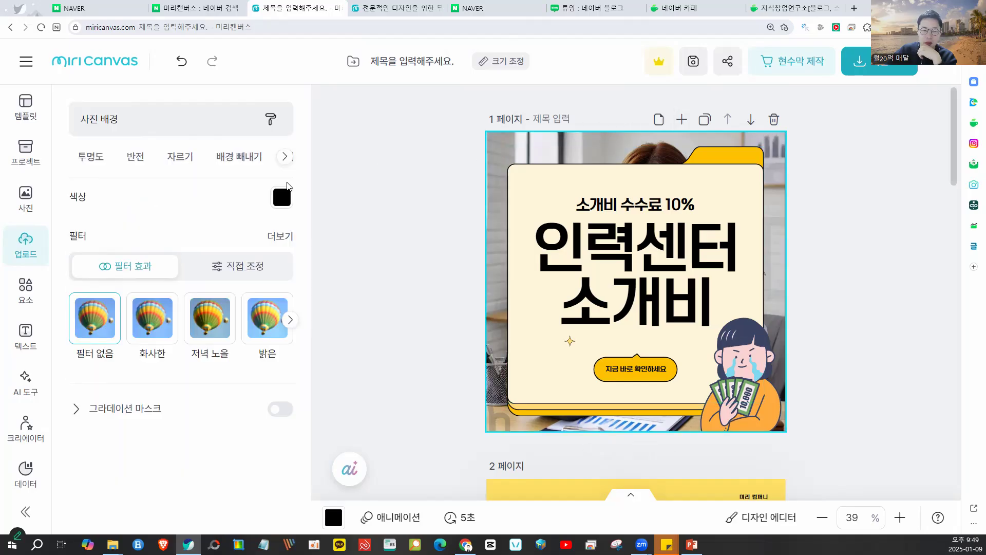
left_click(85, 159)
left_click_drag(158, 218, 201, 221)
left_click(383, 213)
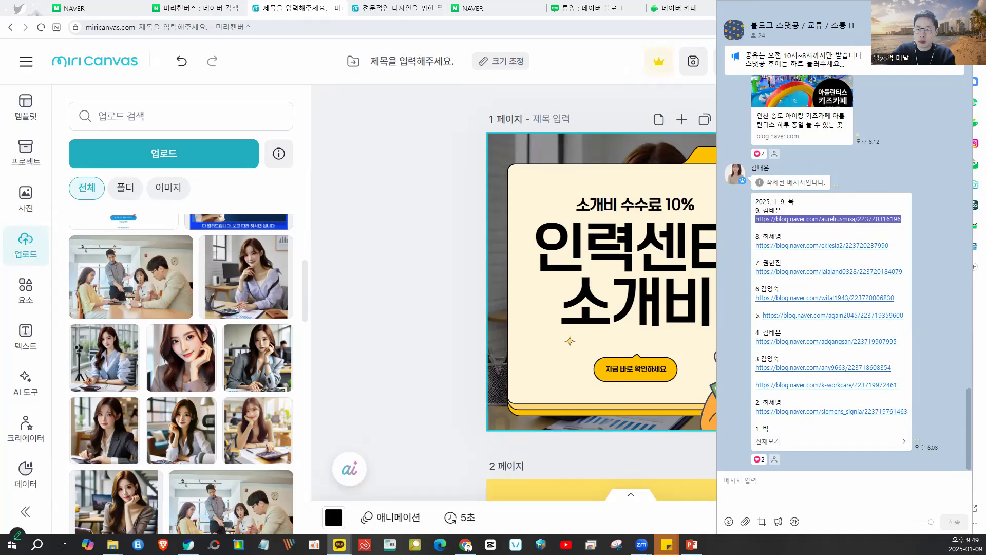
Open the copied blog link in a new browser tab and skim the clinic's flu symptoms post down to its video.
key("Escape")
left_click(855, 9)
key("ctrl+v")
key("Return")
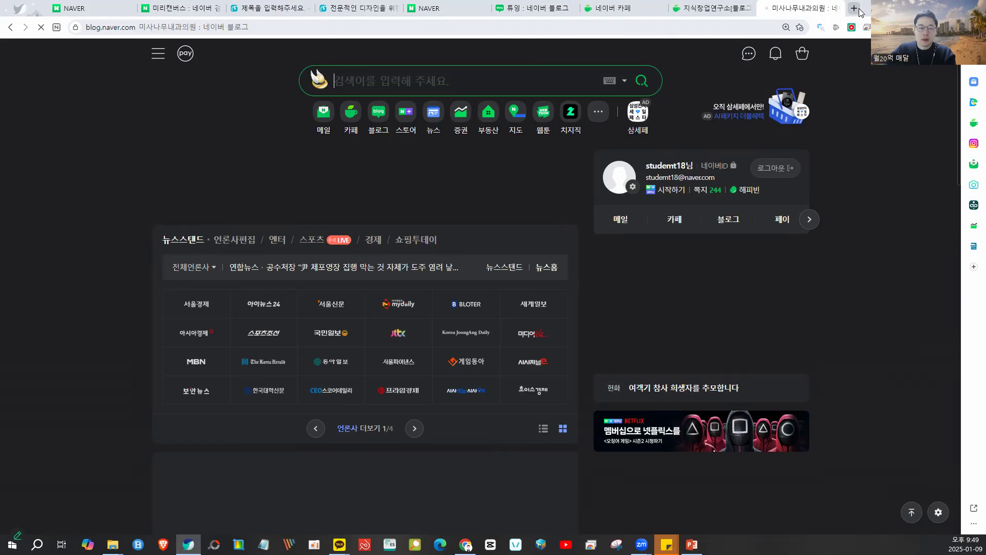
scroll(484, 135, "down", 5)
scroll(488, 149, "down", 15)
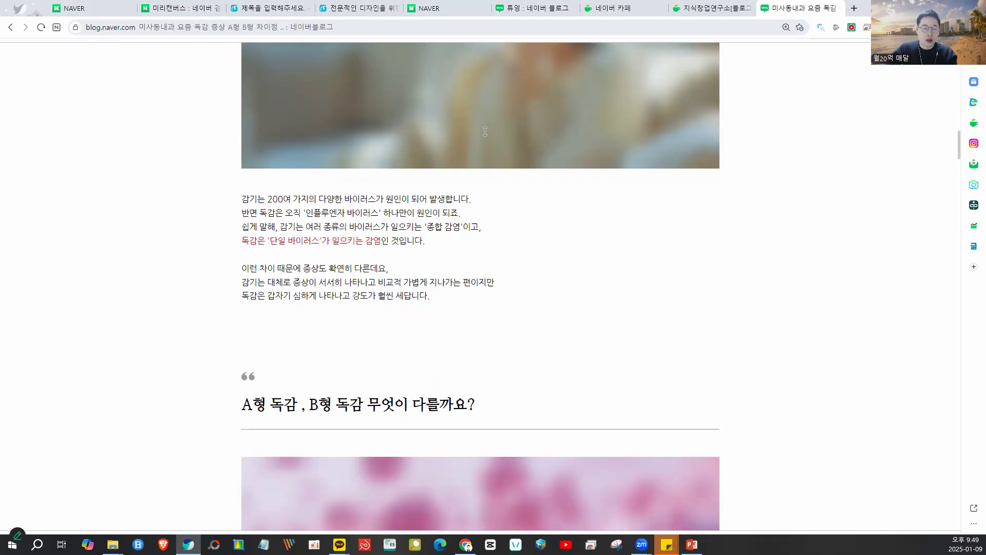
scroll(496, 165, "down", 20)
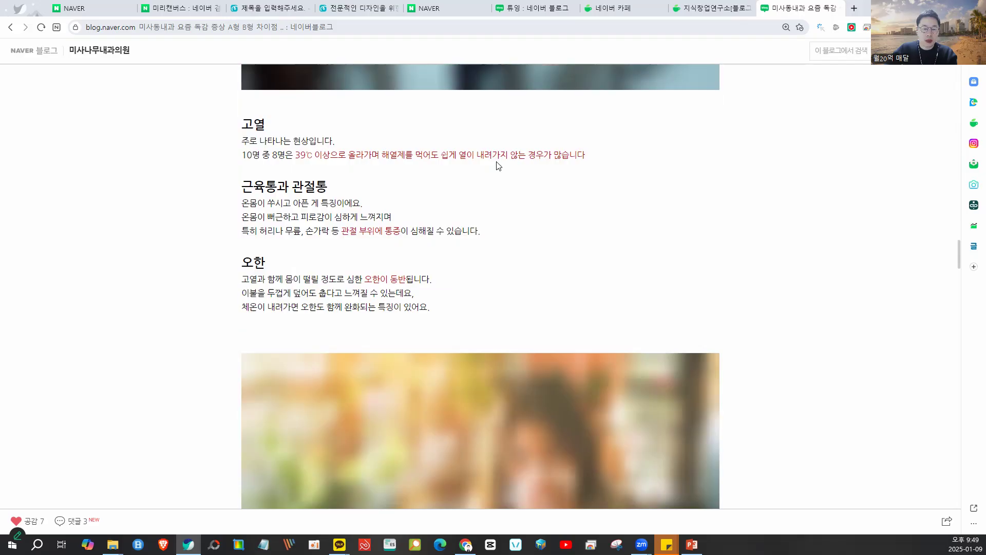
scroll(496, 165, "down", 20)
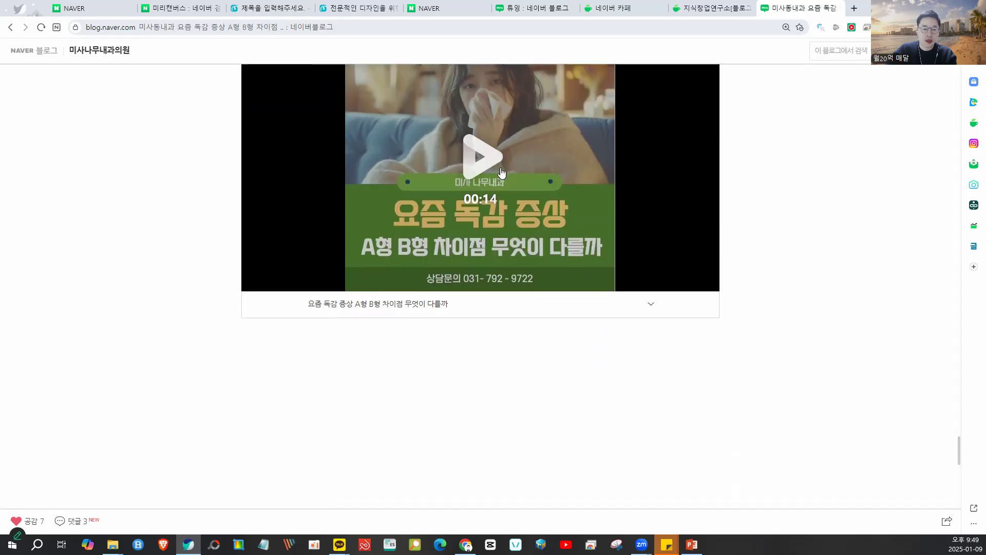
Play the cover-style video near the end of the clinic's flu post and pause it.
scroll(502, 172, "up", 2)
mouse_move(485, 130)
left_mouse_down()
mouse_move(323, 246)
mouse_move(608, 288)
mouse_move(483, 133)
left_mouse_up()
left_click(504, 270)
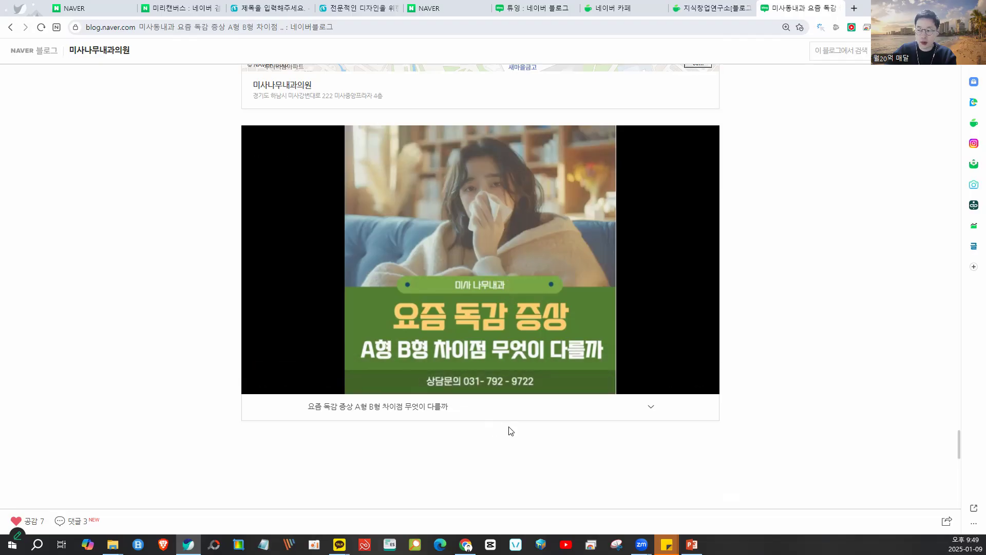
mouse_move(452, 360)
left_mouse_down()
mouse_move(579, 409)
mouse_move(429, 390)
left_mouse_up()
mouse_move(533, 315)
left_mouse_down()
mouse_move(391, 302)
mouse_move(378, 415)
mouse_move(540, 445)
mouse_move(520, 322)
mouse_move(464, 301)
left_mouse_up()
left_click(261, 380)
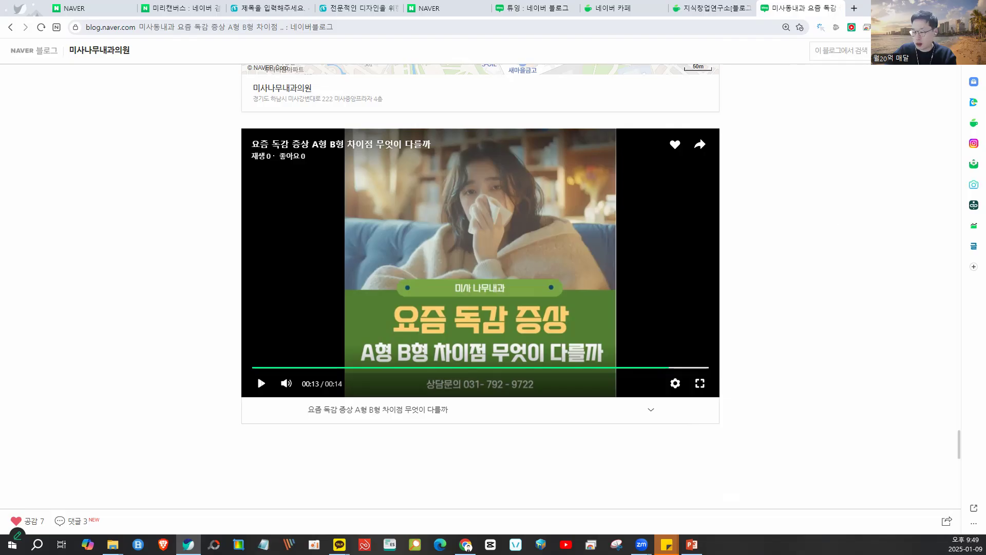
Return to the MiriCanvas cover design and open NAVER Capture, placing its window clear of the page 1 cover.
key("ctrl+3")
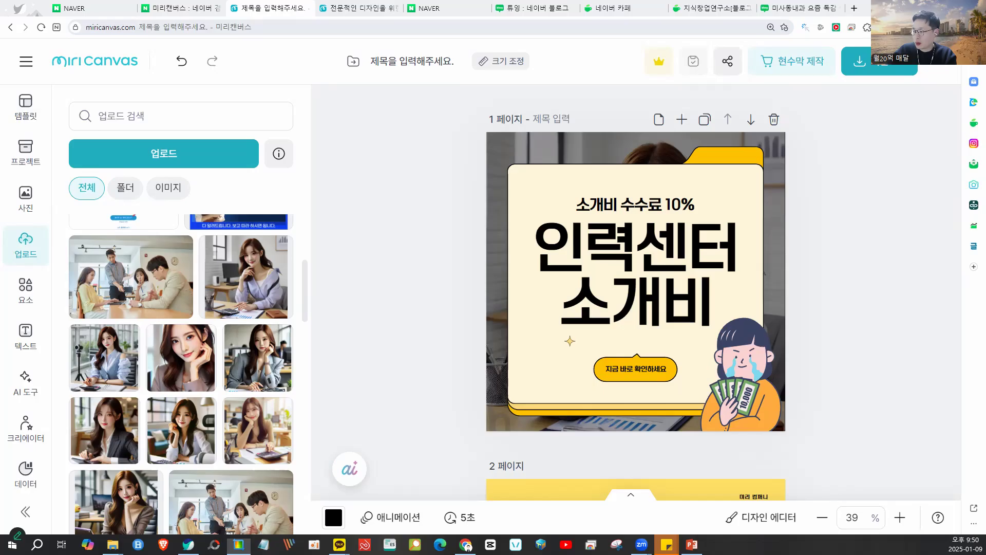
left_click(239, 544)
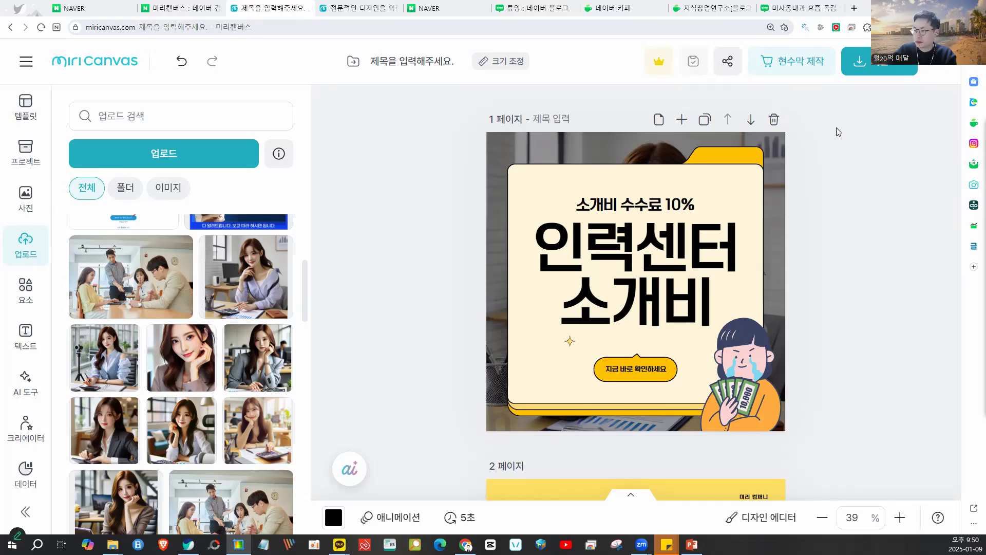
left_click_drag(710, 138, 215, 139)
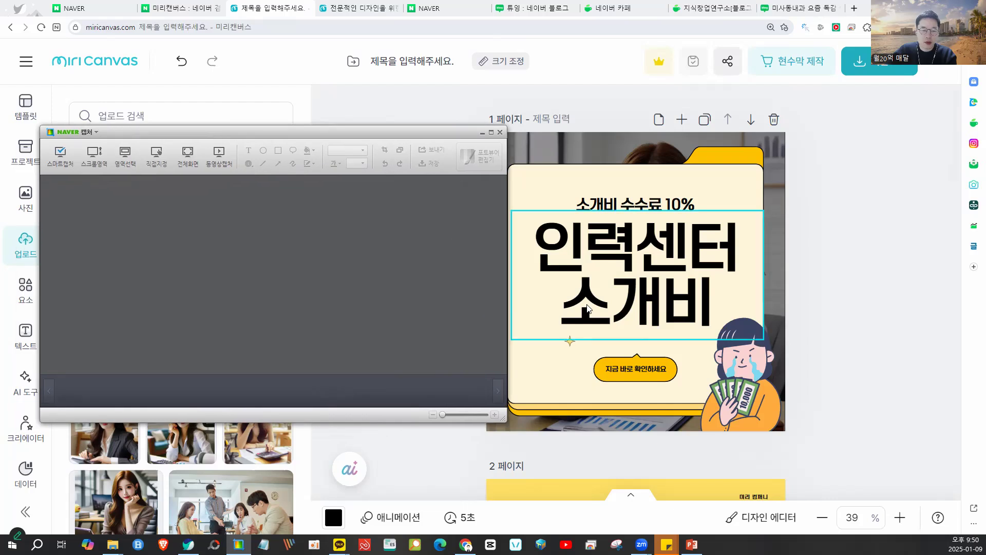
left_click_drag(303, 132, 300, 106)
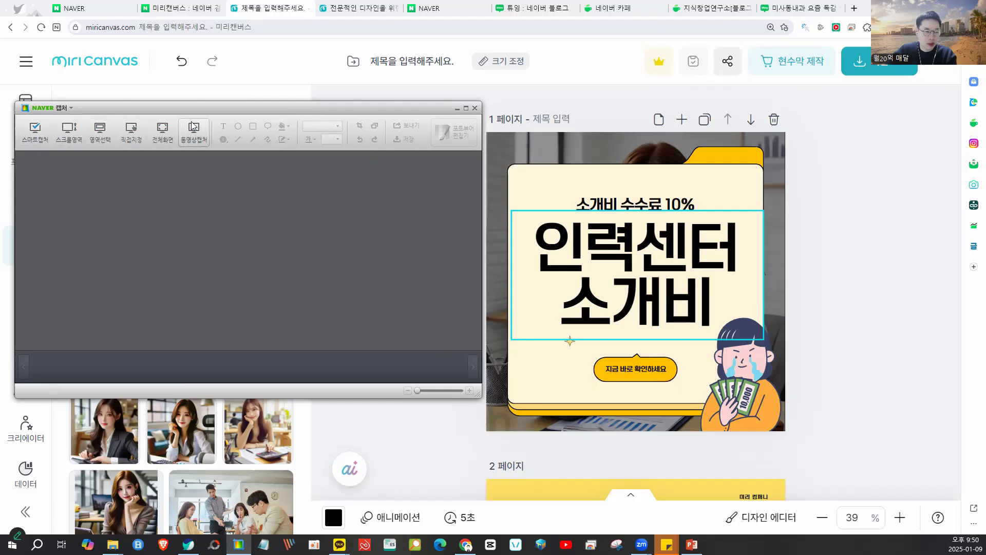
Frame the whole page 1 cover as a video capture area of about 576×575 px and record a short clip of it.
left_click(196, 134)
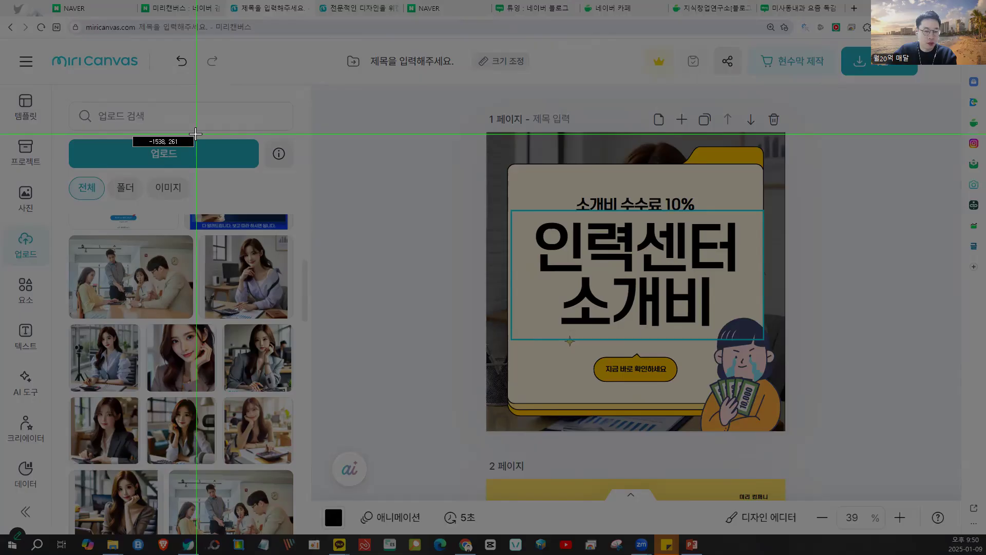
key("Escape")
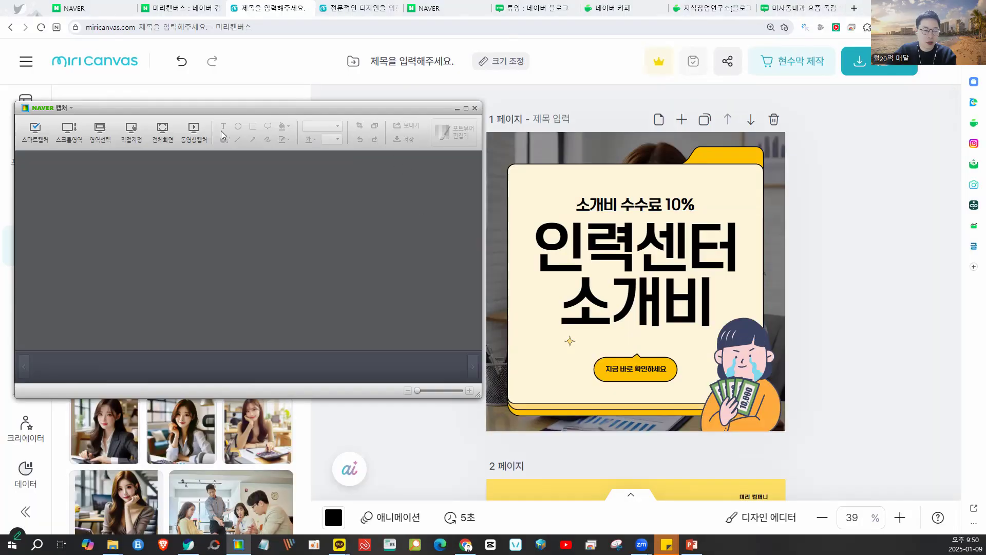
left_click(194, 133)
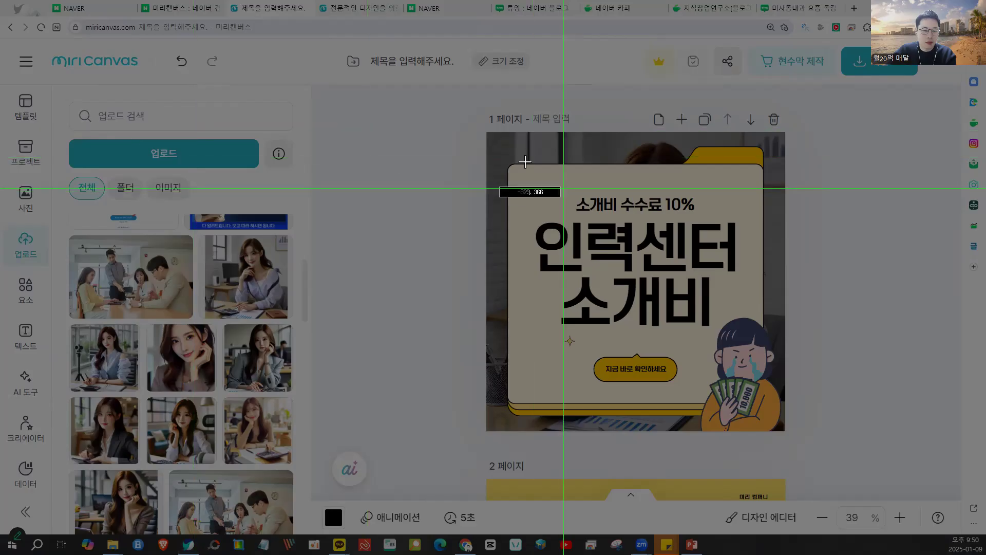
left_click_drag(490, 139, 784, 433)
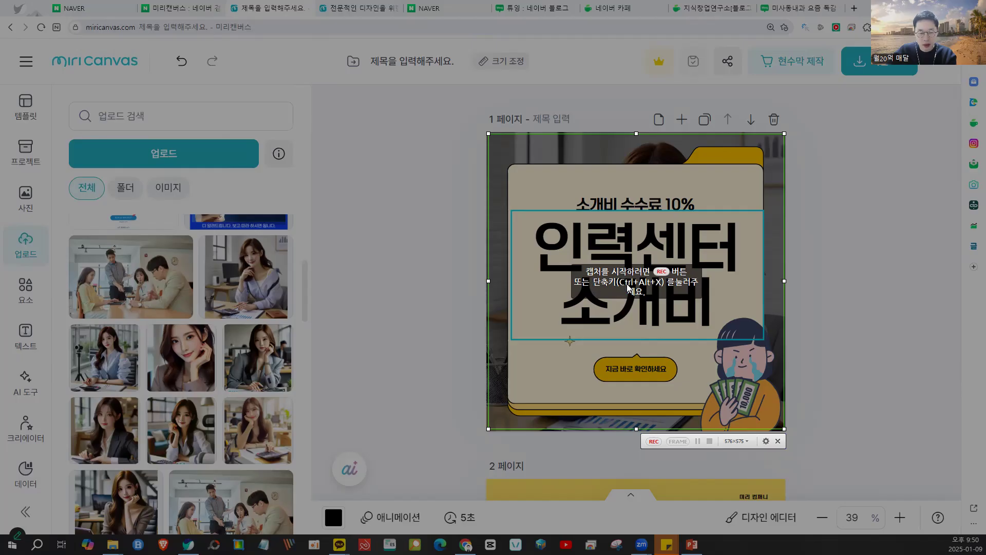
left_click(652, 441)
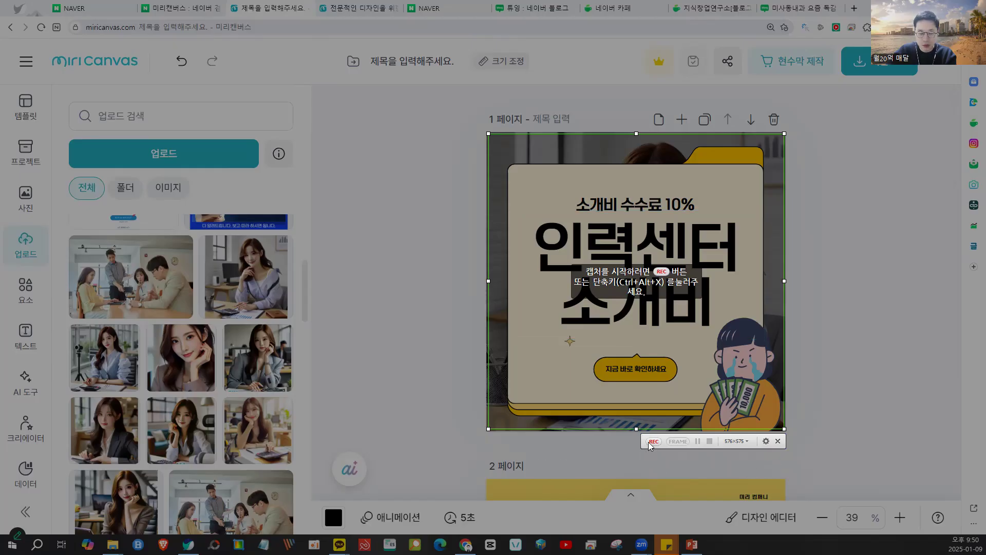
left_click(653, 441)
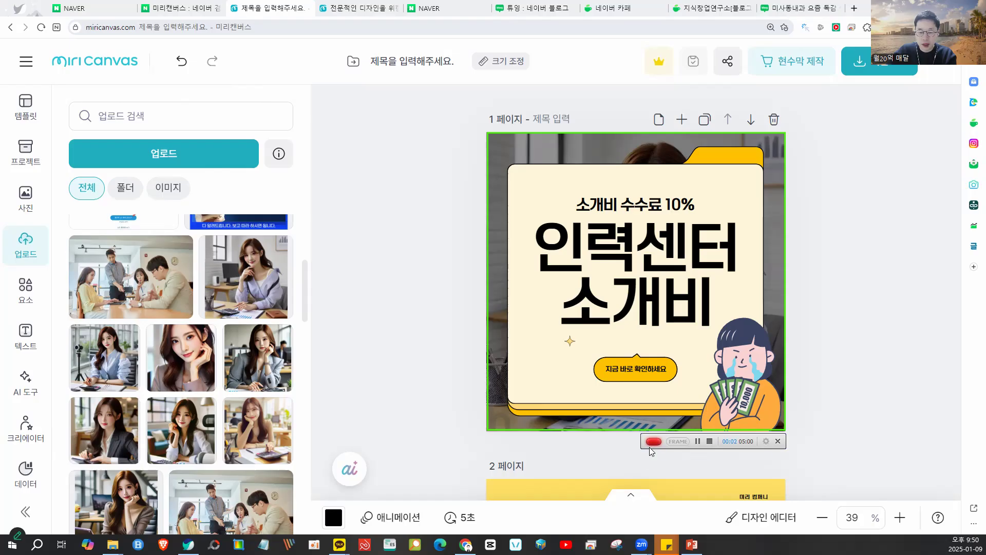
left_click(710, 442)
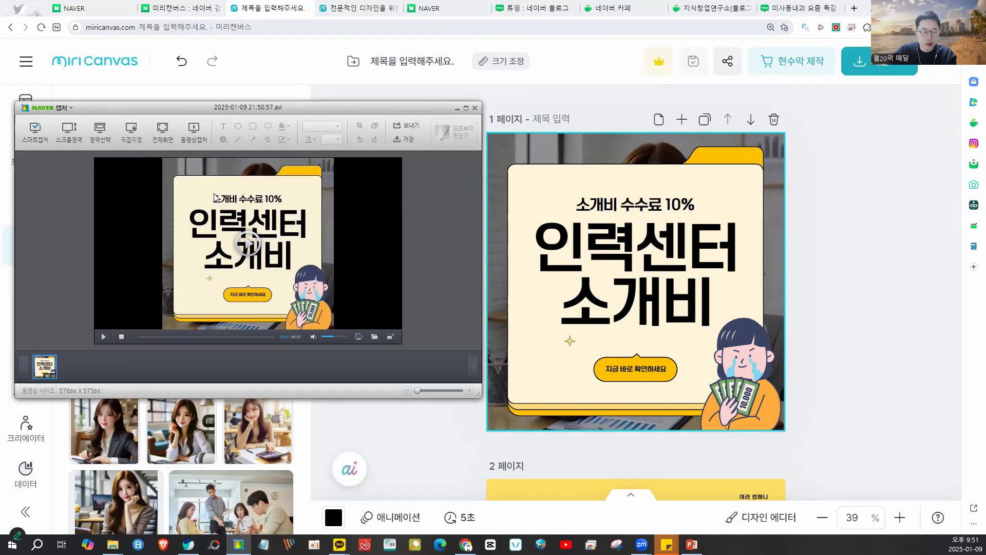
Save the recorded cover clip as an AVI file on the desktop (바탕 화면), keeping the suggested file name.
left_click(399, 139)
left_click(401, 147)
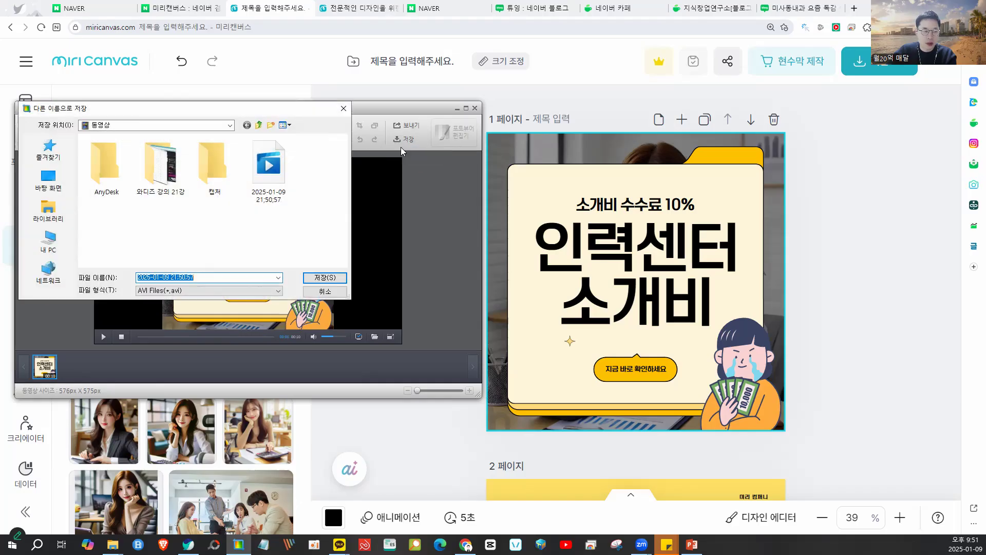
left_click(48, 180)
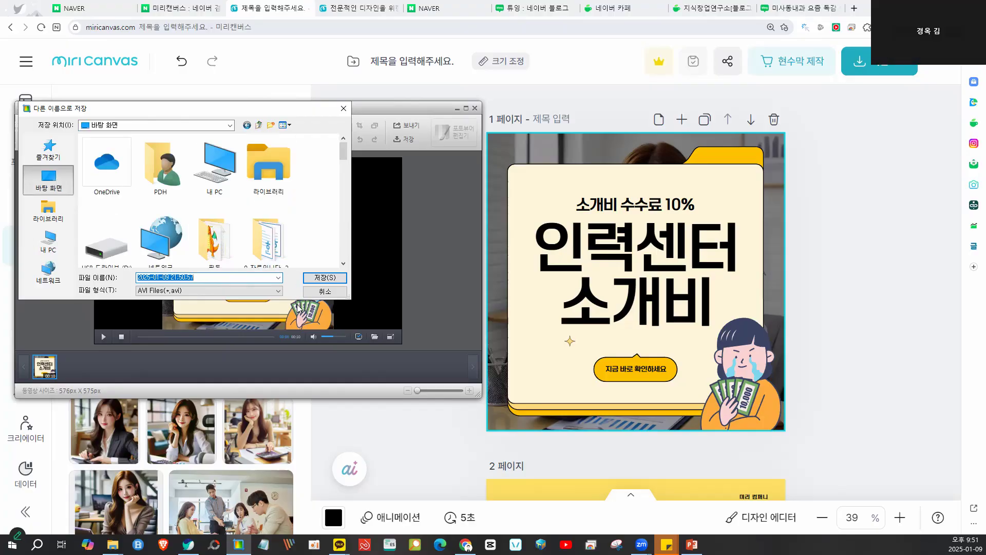
left_click(314, 277)
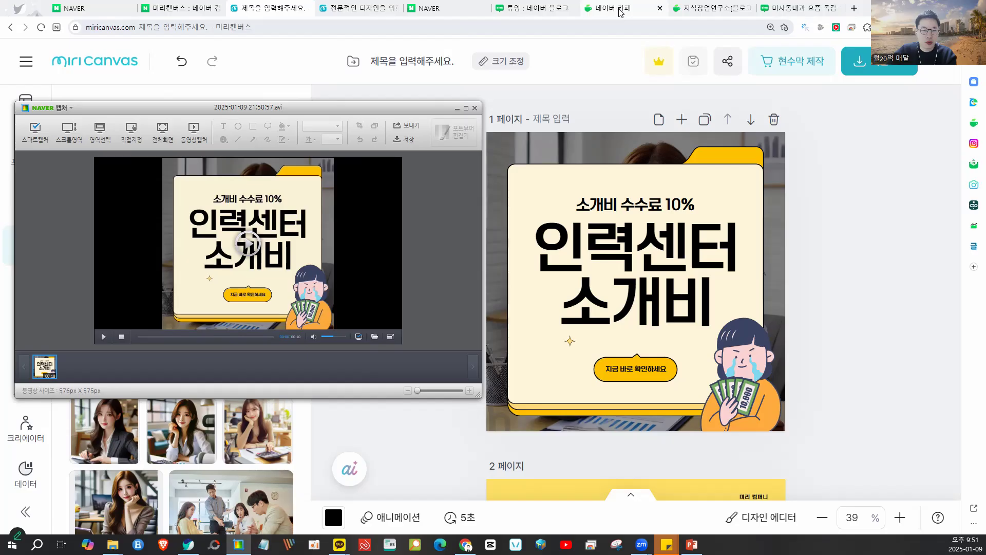
left_click(534, 9)
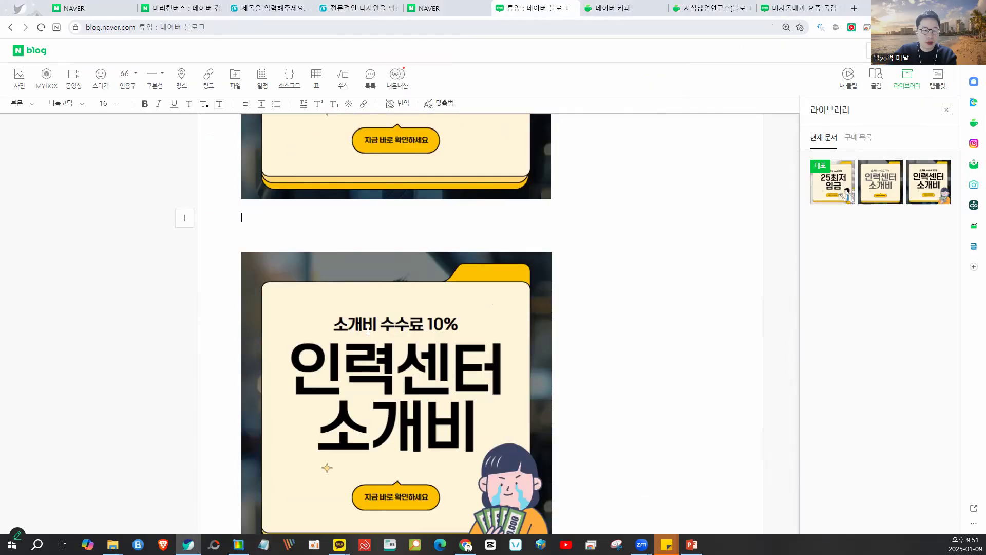
scroll(368, 329, "down", 4)
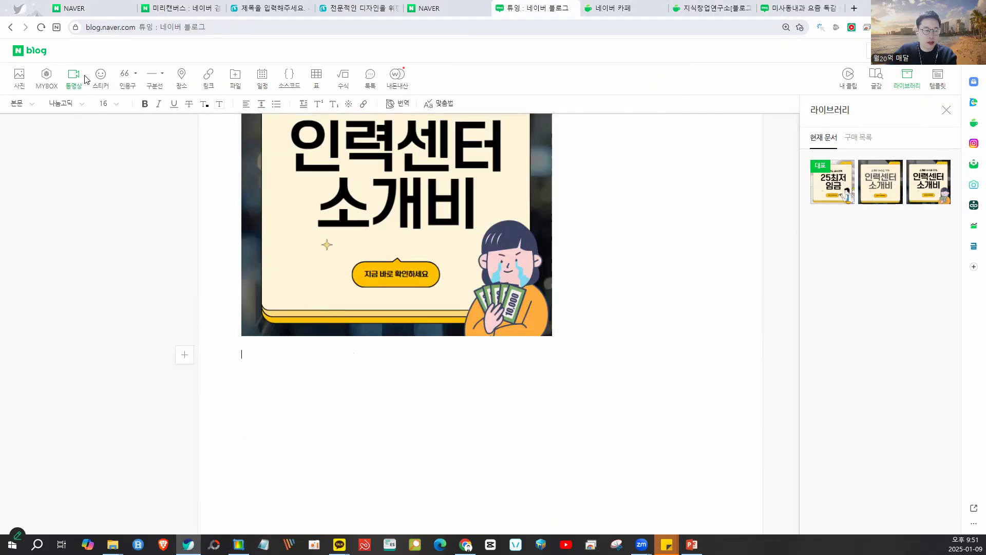
mouse_move(83, 57)
left_mouse_down()
mouse_move(56, 95)
mouse_move(80, 58)
left_mouse_up()
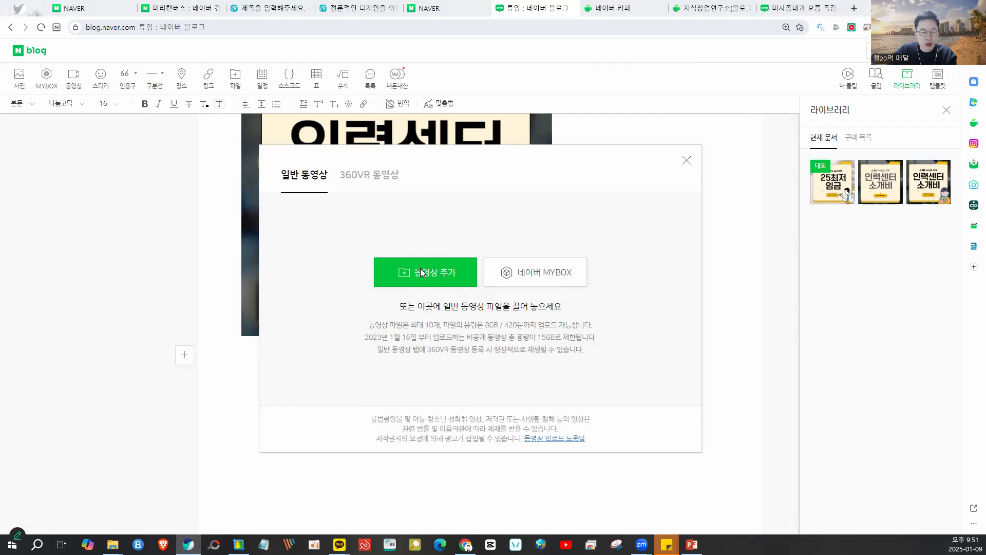
left_click(41, 77)
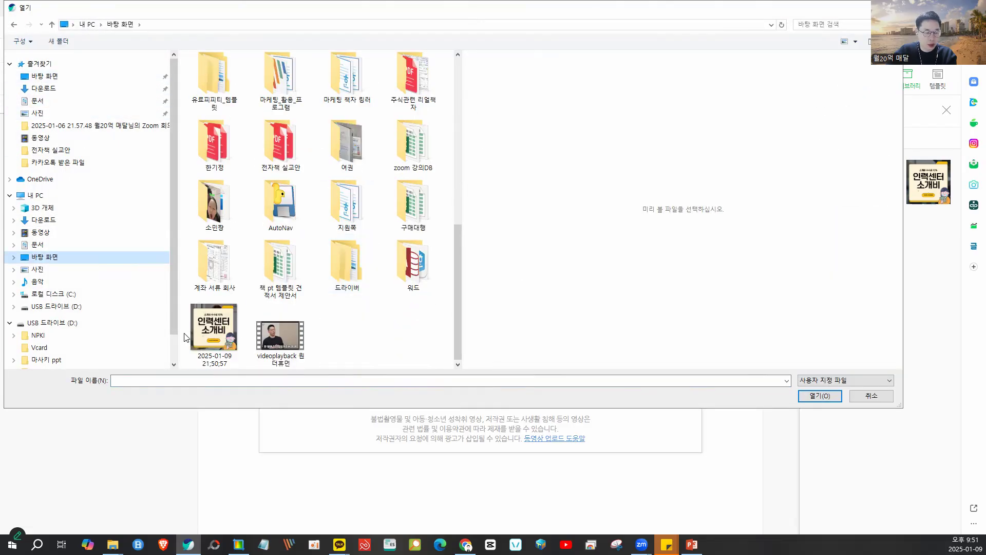
left_click(213, 333)
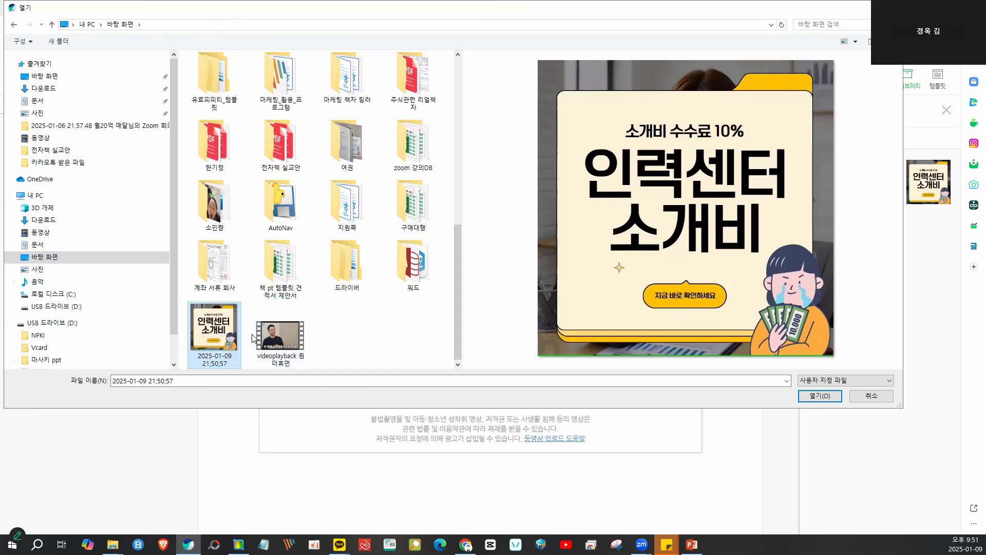
double_click(208, 335)
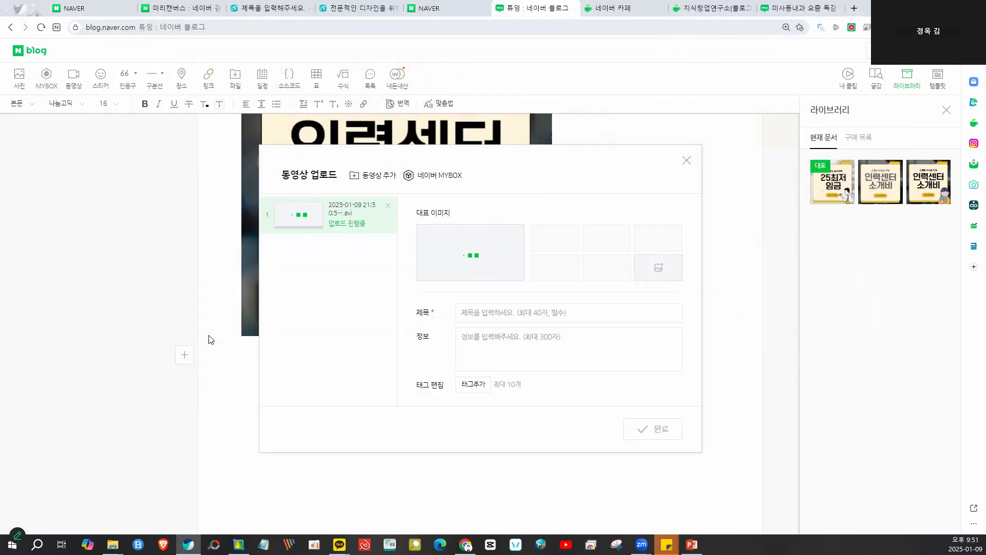
Title the video 인력센터 소개수수료 얼마나 할까, copy the same text into its information (정보), and finish inserting it into the post.
left_click(511, 314)
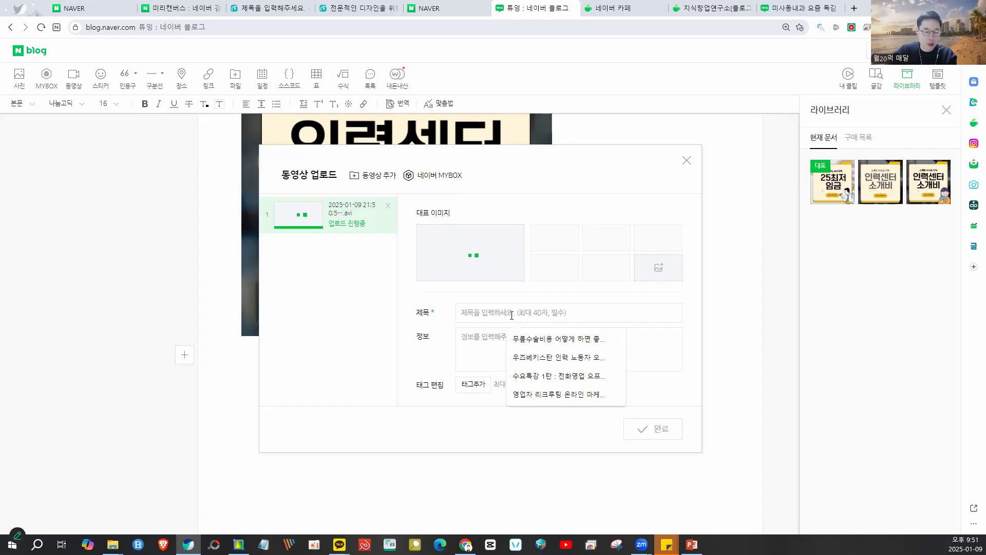
type("인력센")
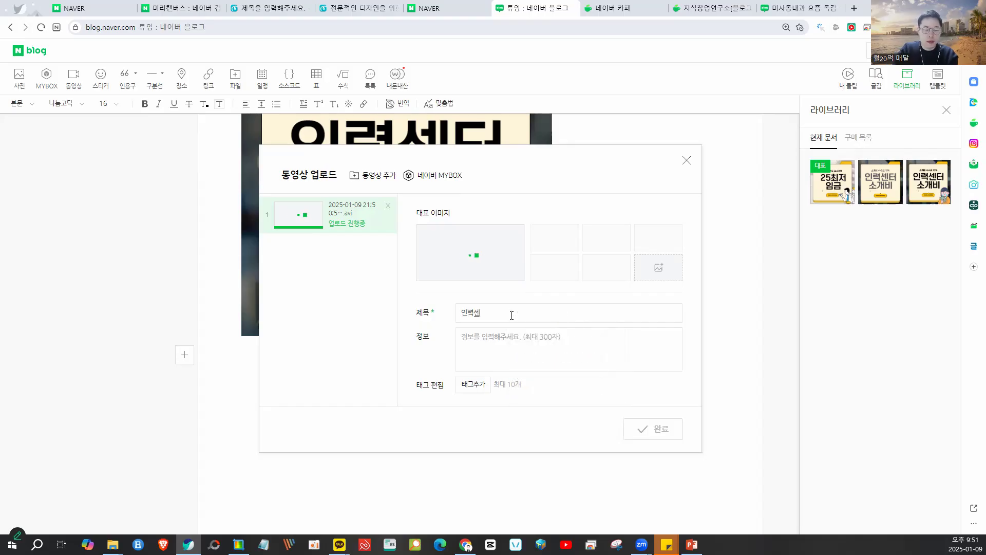
type("터 소개수수료 의")
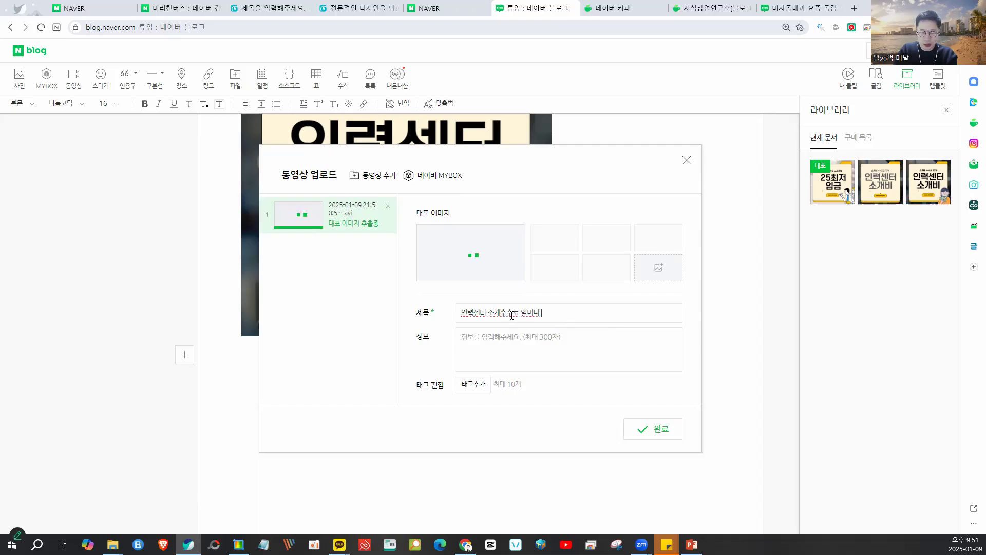
type("마나 할까")
double_click(512, 313)
key("ctrl+a")
key("ctrl+c")
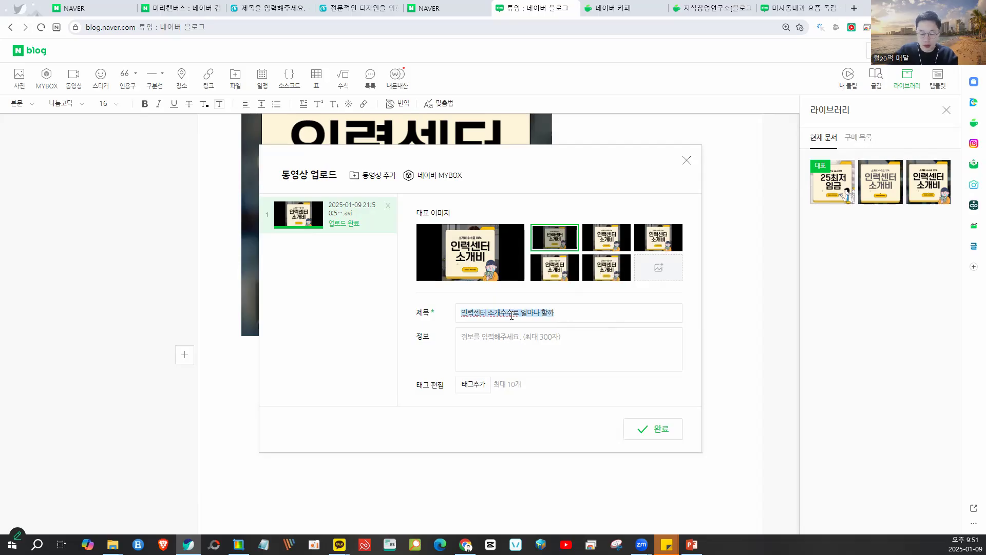
left_click(535, 365)
key("ctrl+v")
left_click(650, 431)
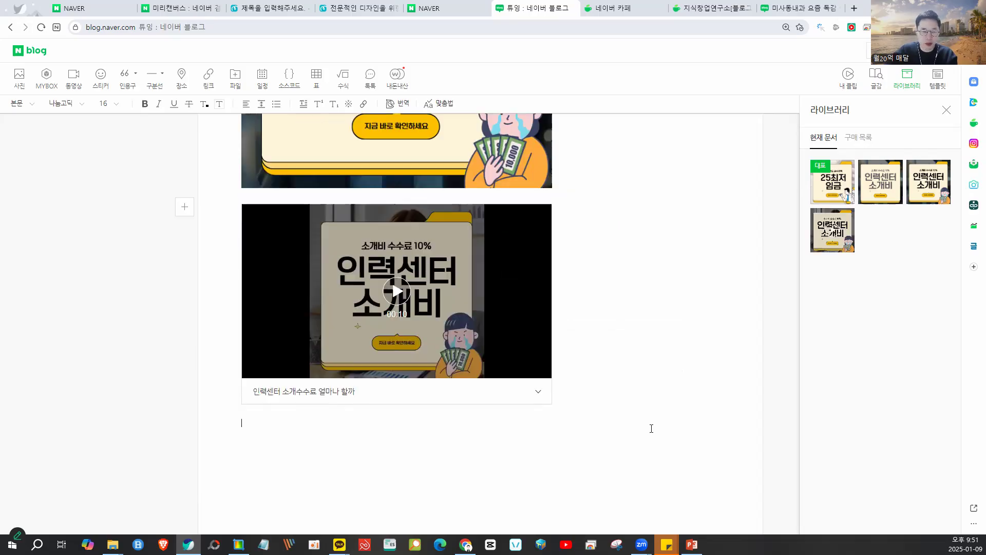
Make the inserted cover video the post's representative (대표) media.
scroll(649, 426, "up", 2)
left_click(267, 327)
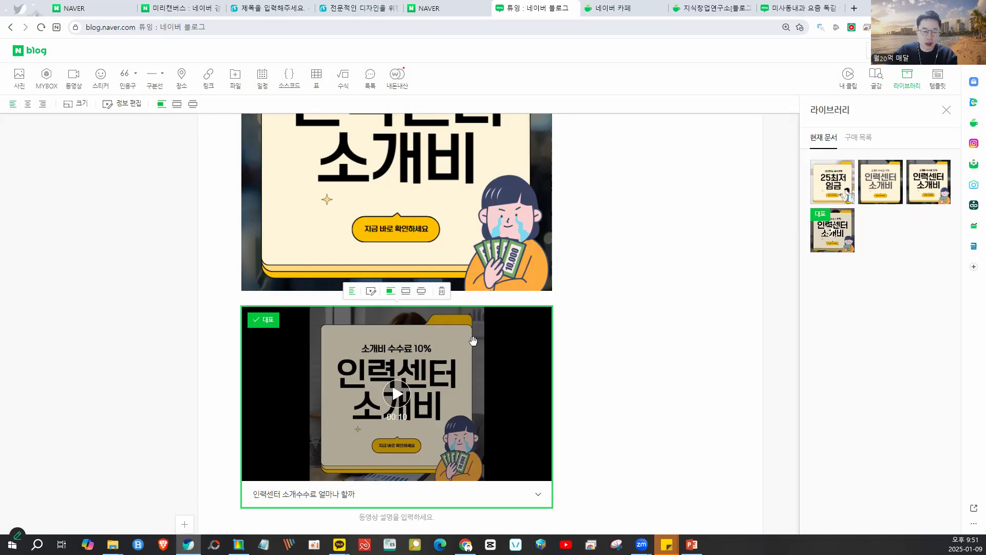
scroll(439, 293, "down", 3)
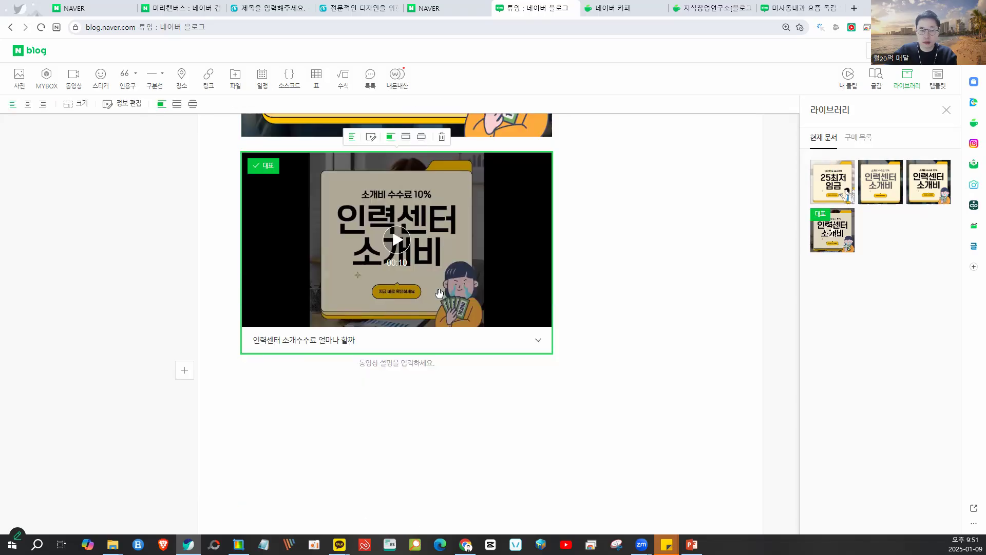
scroll(390, 288, "up", 1)
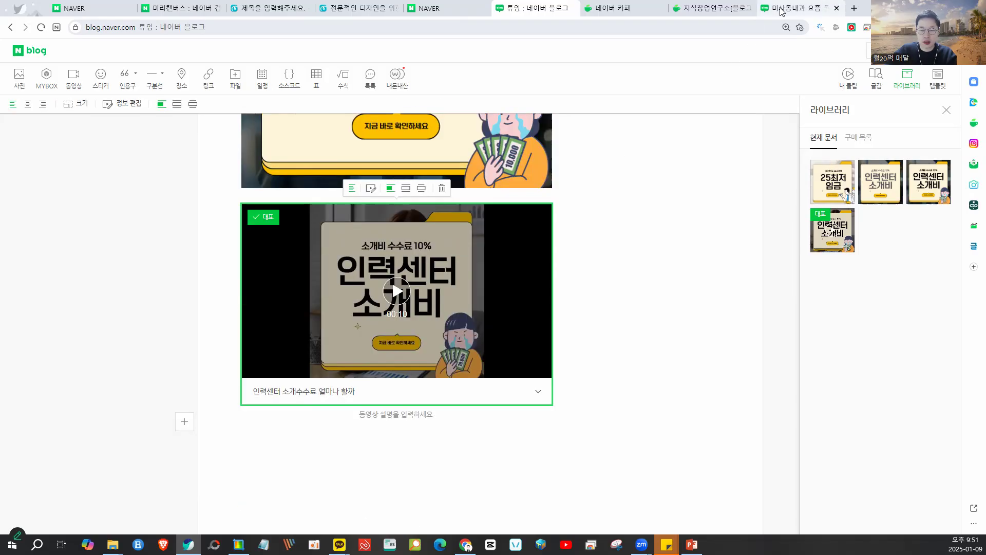
Examine the clinic's flu post from the cover-style video down to the photos divided into strips at its end.
key("ctrl+9")
scroll(558, 250, "down", 10)
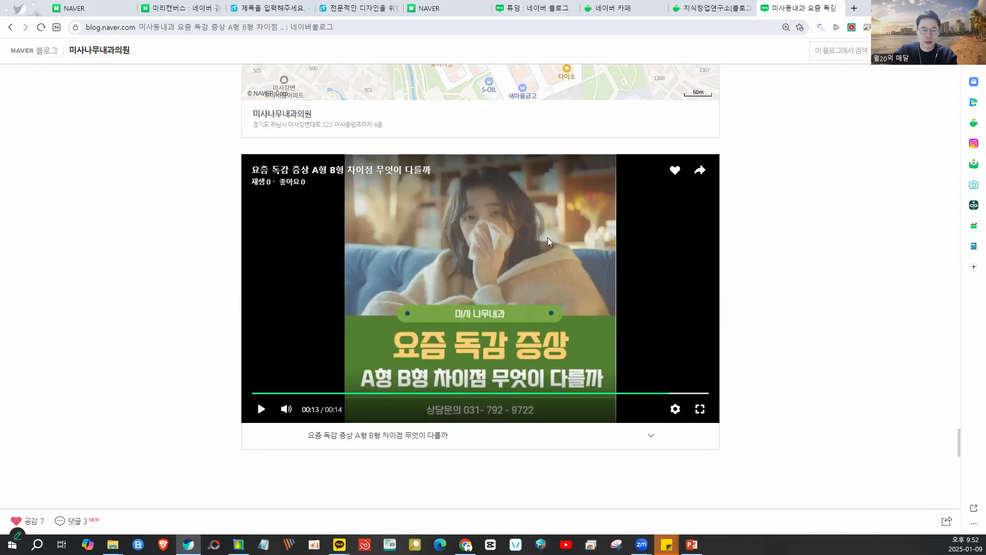
scroll(548, 241, "down", 1)
mouse_move(426, 121)
left_mouse_down()
mouse_move(356, 374)
mouse_move(407, 131)
left_mouse_up()
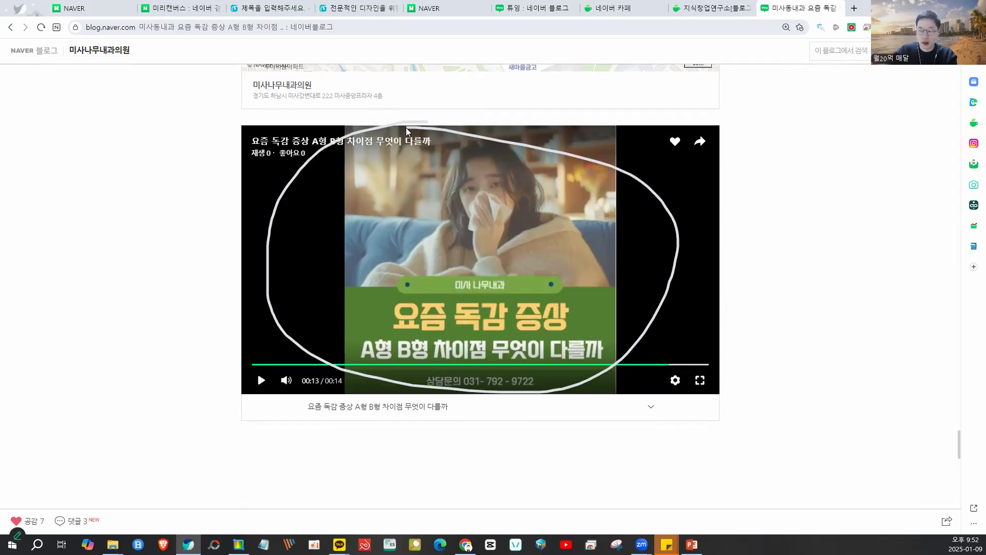
scroll(535, 293, "down", 1)
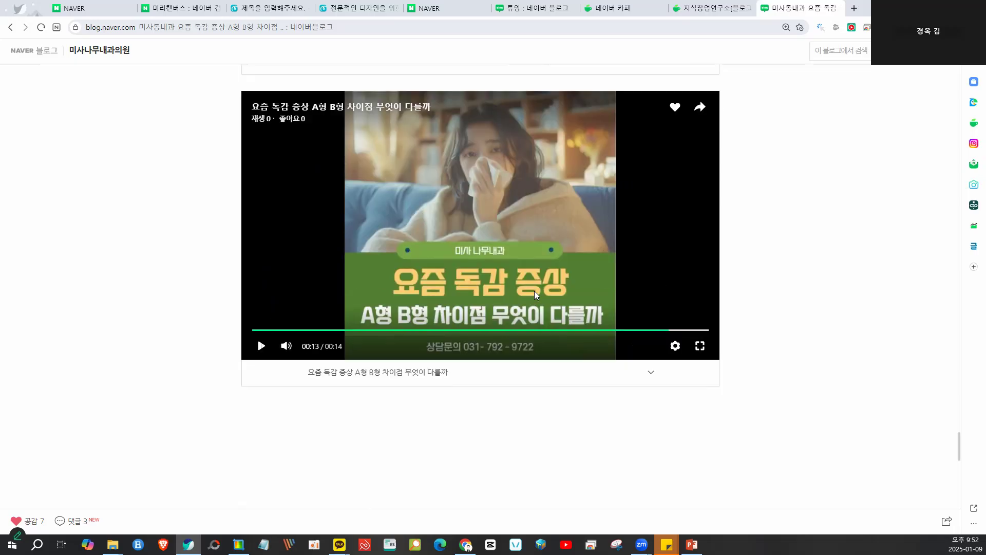
scroll(534, 295, "down", 4)
scroll(533, 293, "up", 5)
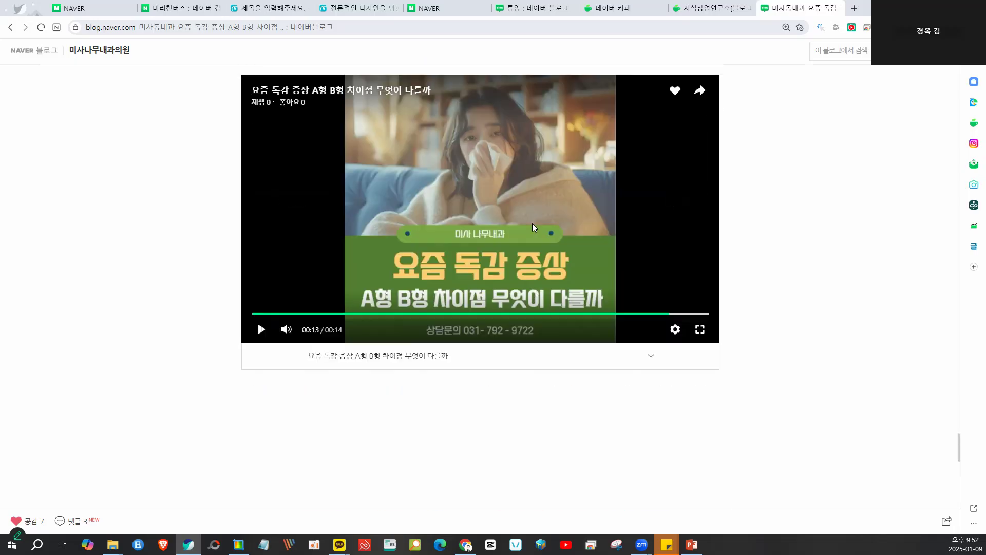
mouse_move(468, 116)
left_mouse_down()
mouse_move(649, 293)
mouse_move(382, 137)
left_mouse_up()
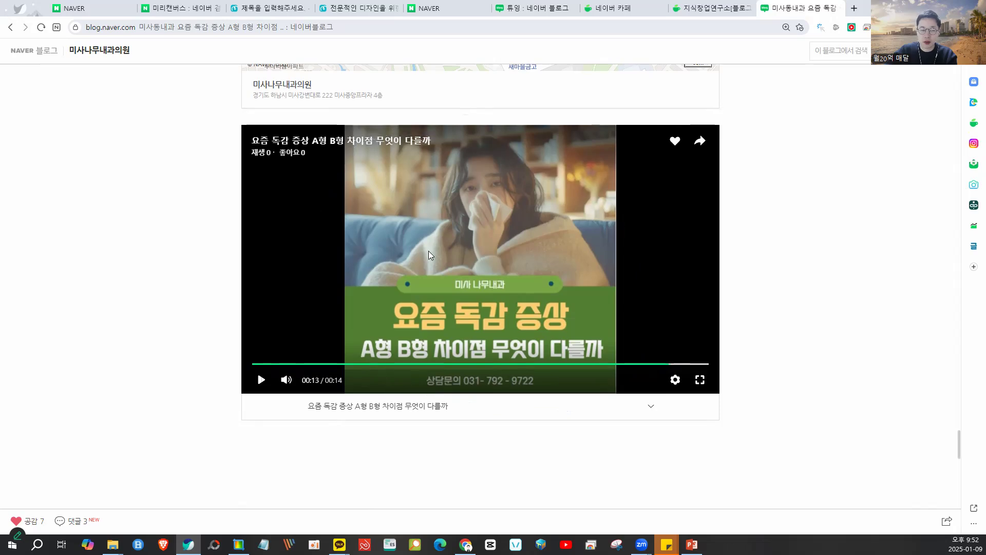
scroll(428, 251, "down", 5)
left_click_drag(215, 178, 226, 154)
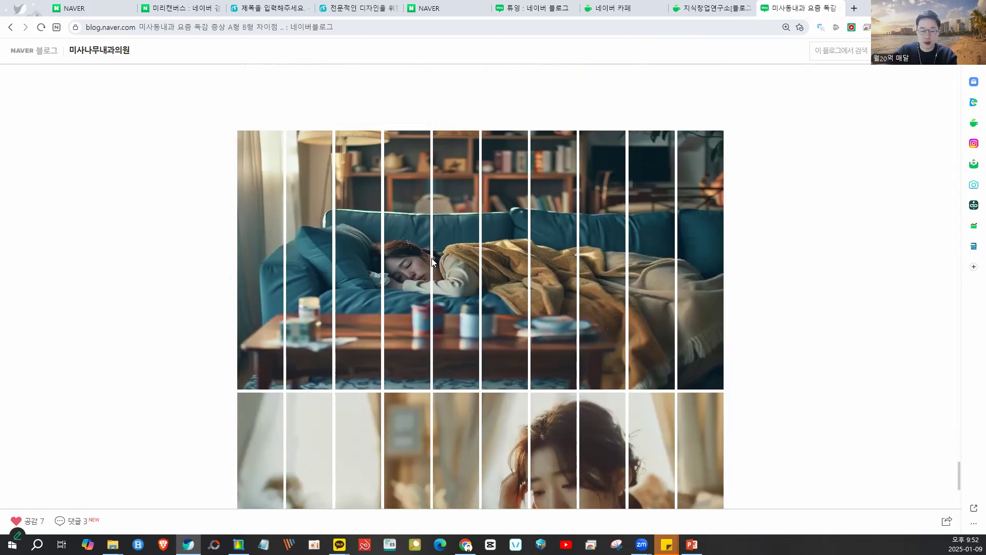
scroll(440, 308, "down", 5)
mouse_move(493, 132)
left_mouse_down()
mouse_move(439, 393)
mouse_move(273, 194)
left_mouse_up()
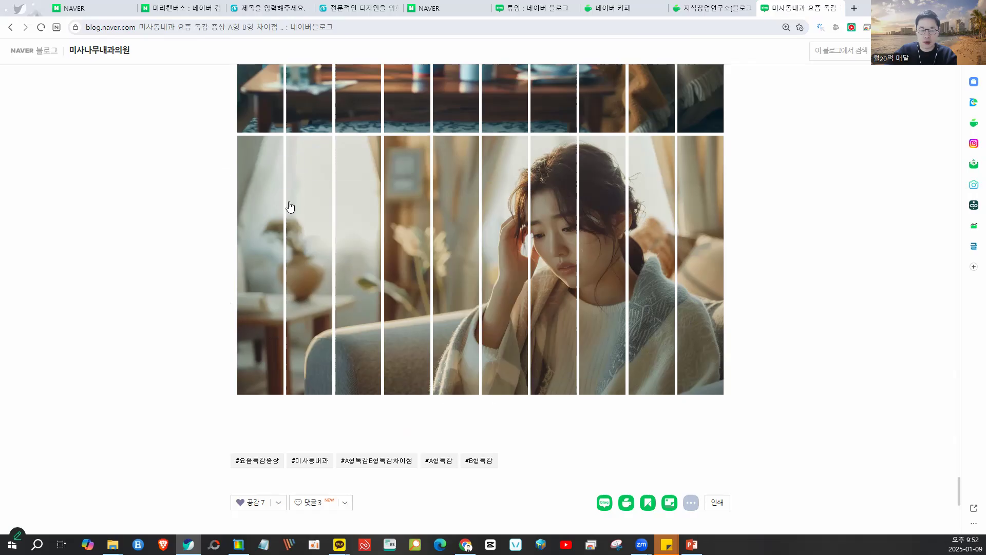
scroll(398, 260, "up", 5)
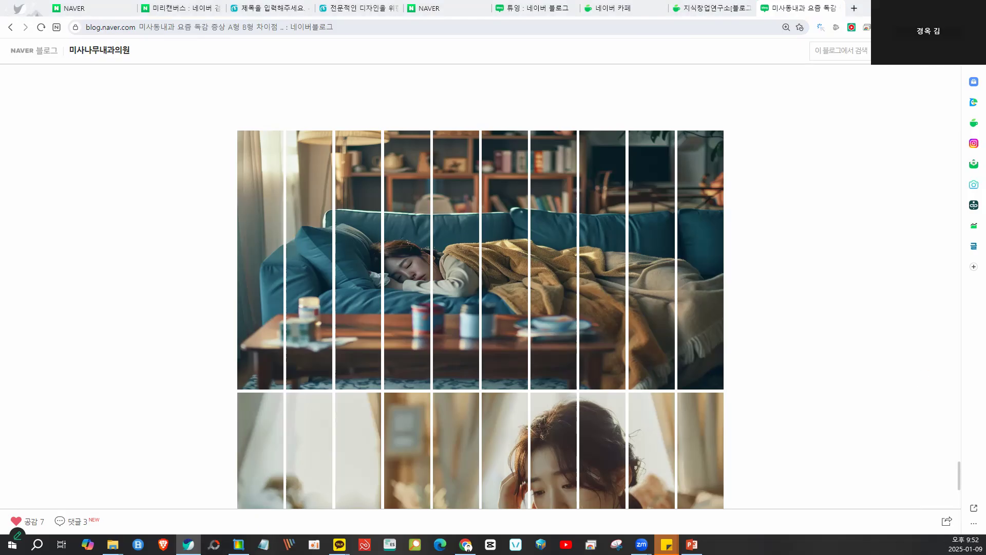
Switch to PhotoScape, open the photo splitter (사진분할), and add Flux_Schnell_A_beautifully_rendered_illustration_of_a_20someth_0.jpeg from Downloads (다운로드).
key("alt+Tab")
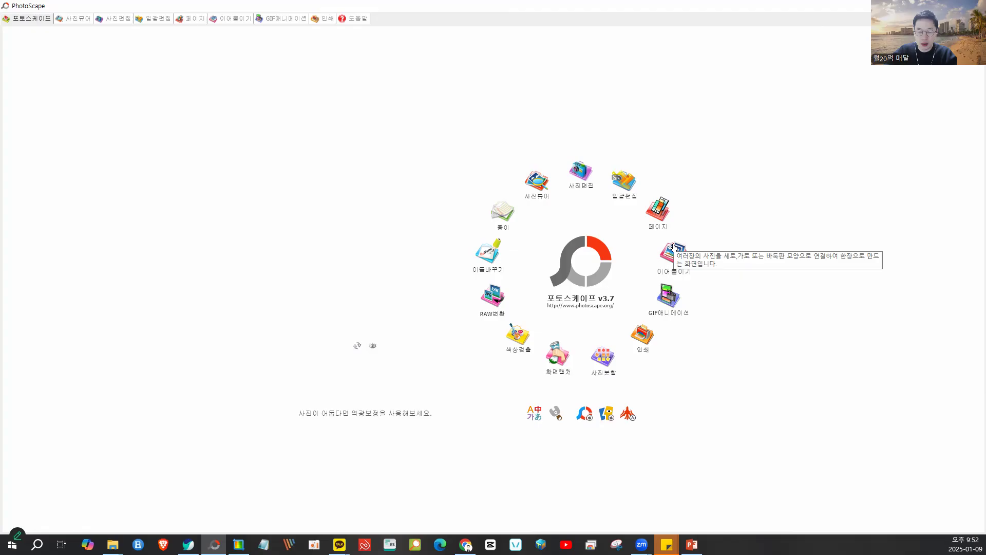
left_click(615, 357)
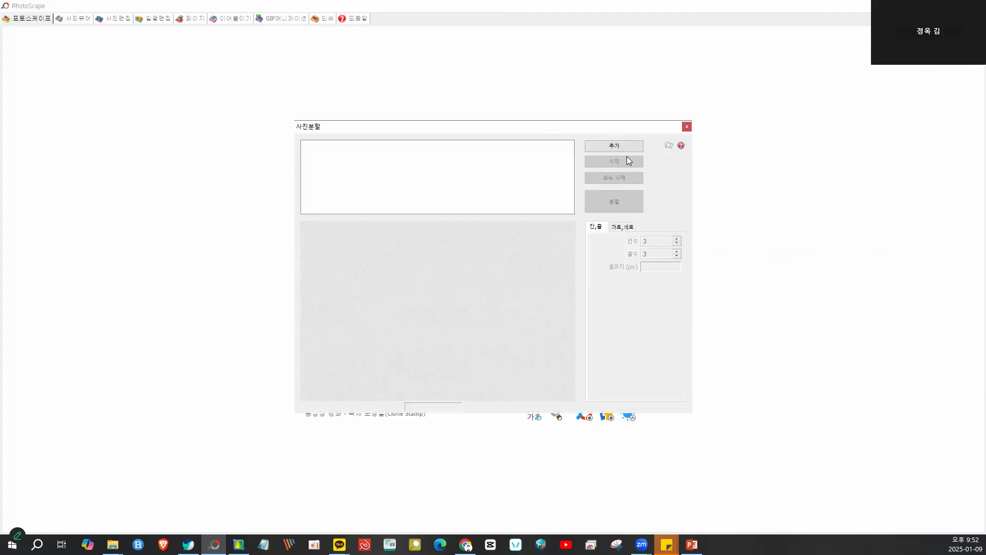
left_click(617, 146)
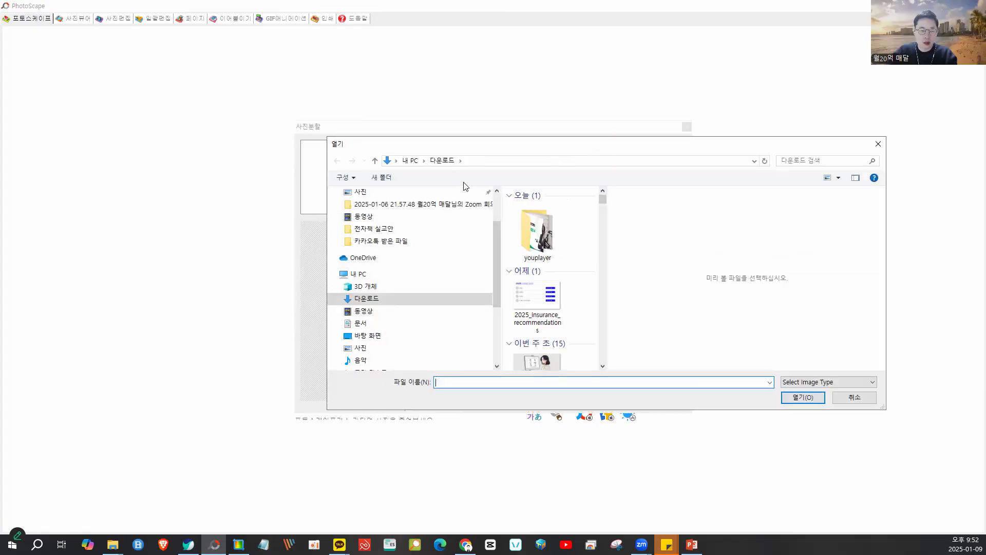
scroll(556, 300, "down", 2)
double_click(546, 271)
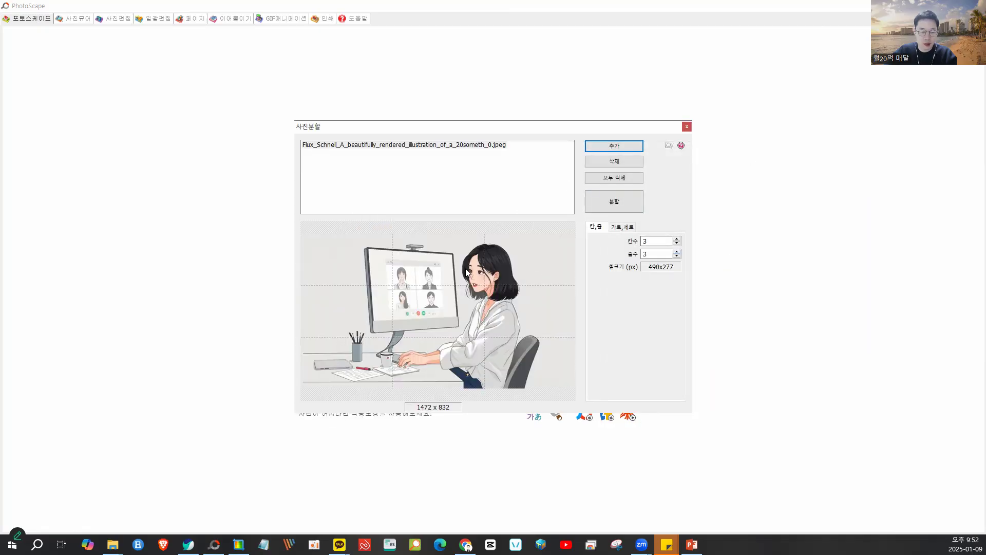
Split the illustration into 3 columns and 3 rows, saving the pieces to an output folder beside the original, and close the splitter.
left_click(677, 240)
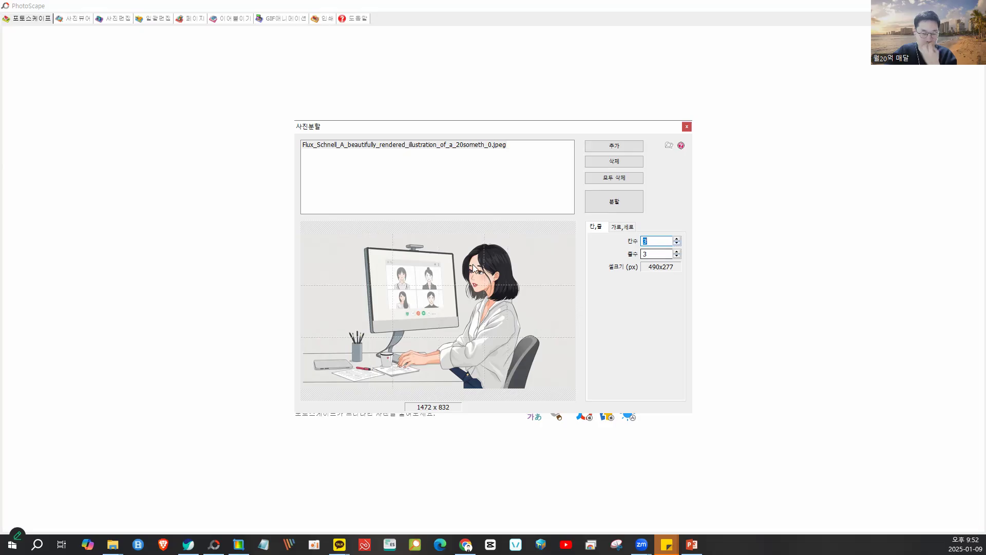
left_click(614, 205)
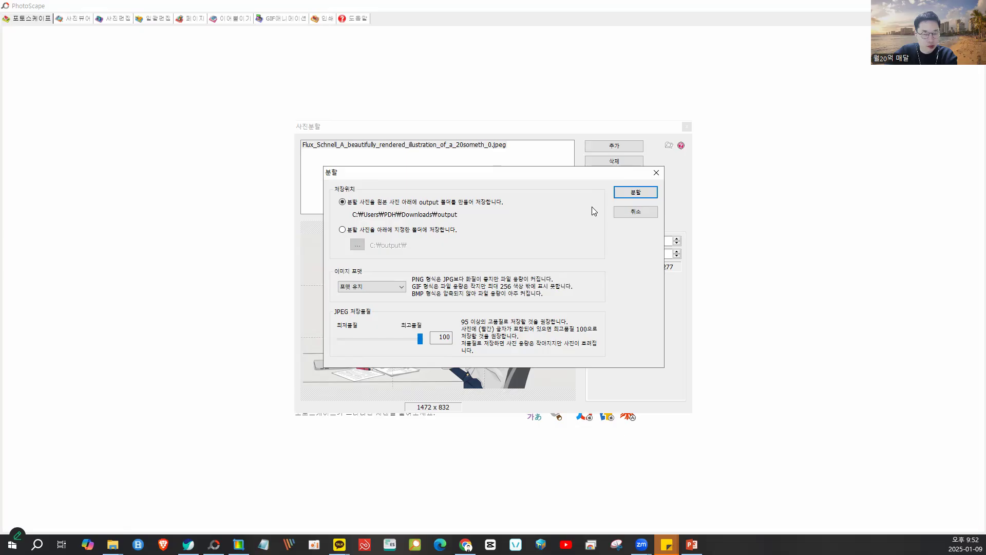
left_click(628, 194)
left_click(519, 293)
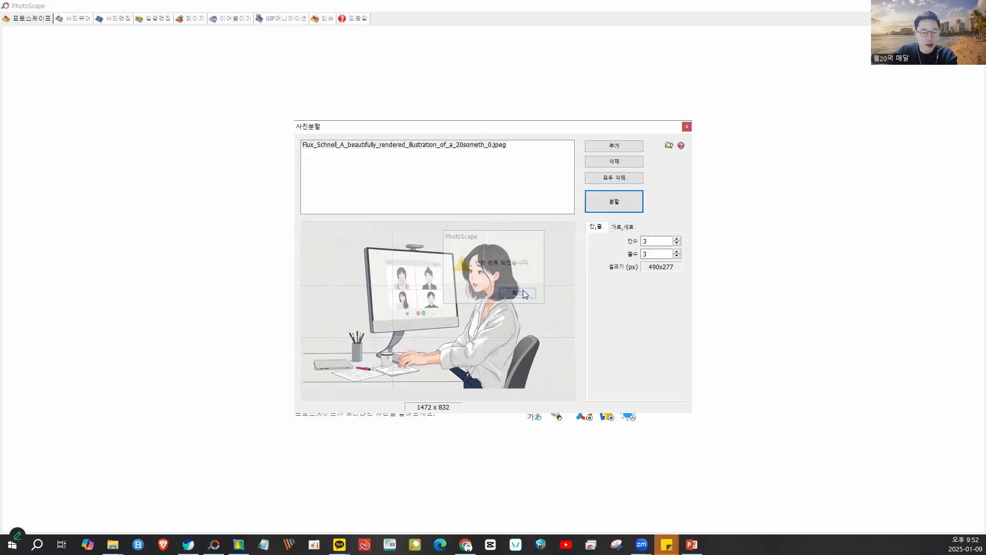
left_click(687, 127)
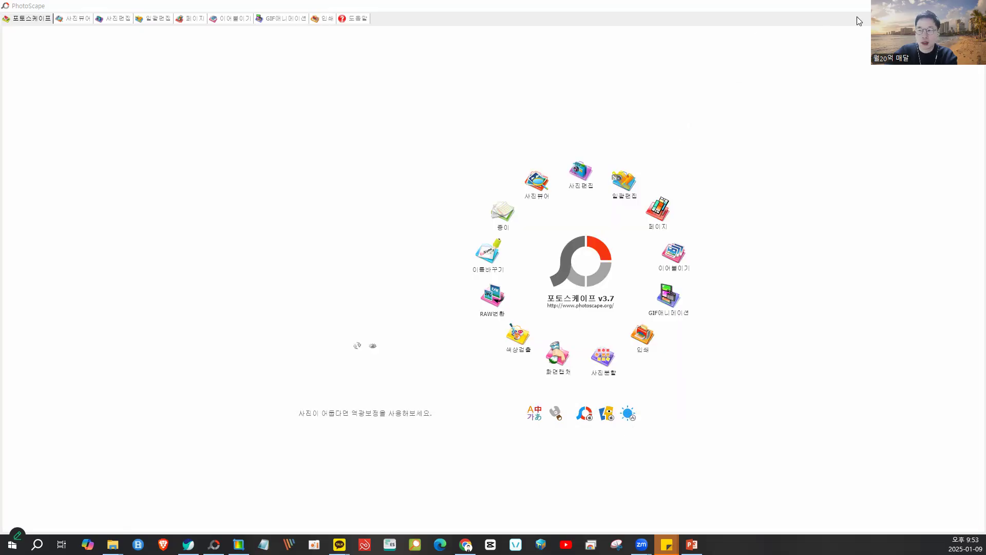
Switch back to the Naver blog draft, add a blank line below the cover video, and browse photos to the Downloads (다운로드) output folder.
key("alt+Tab")
left_click(534, 8)
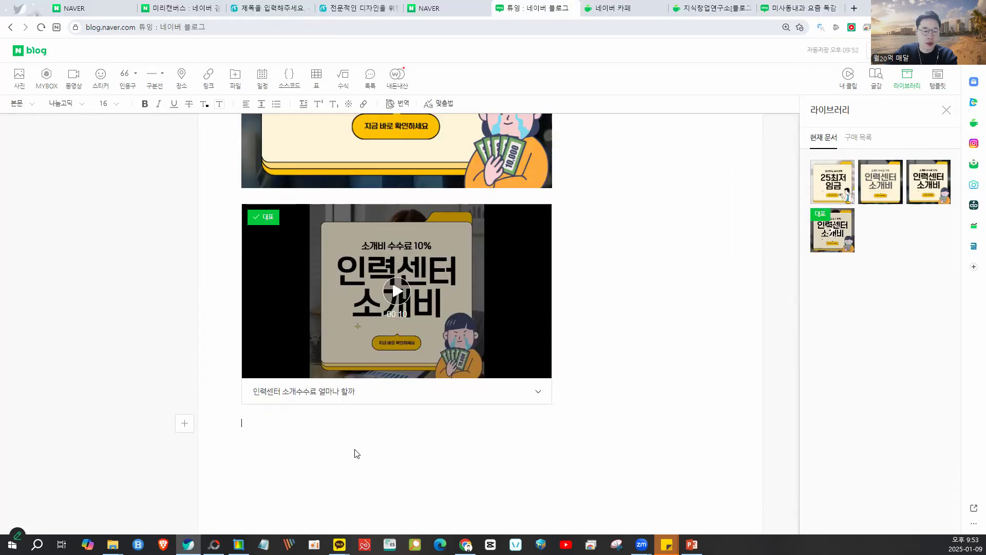
key("Return")
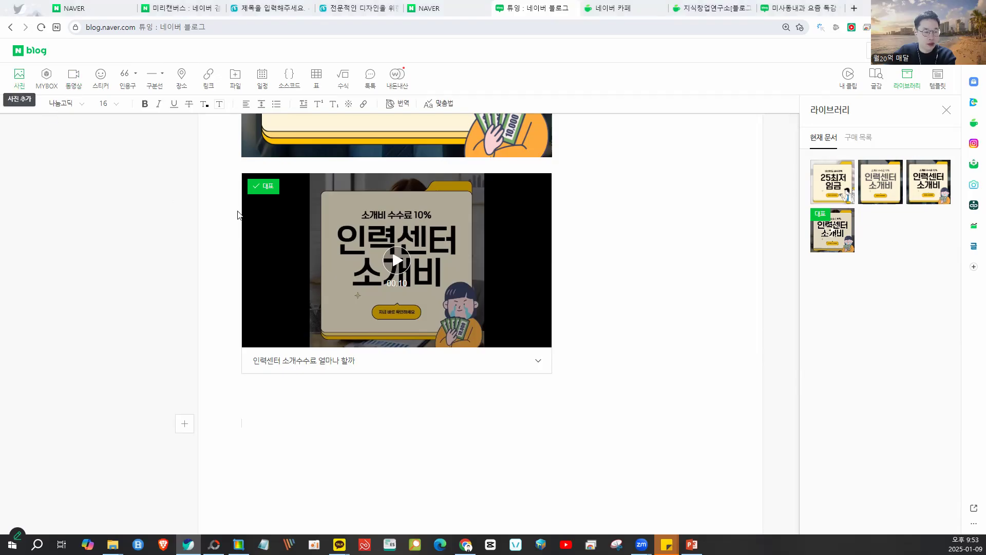
left_click(21, 81)
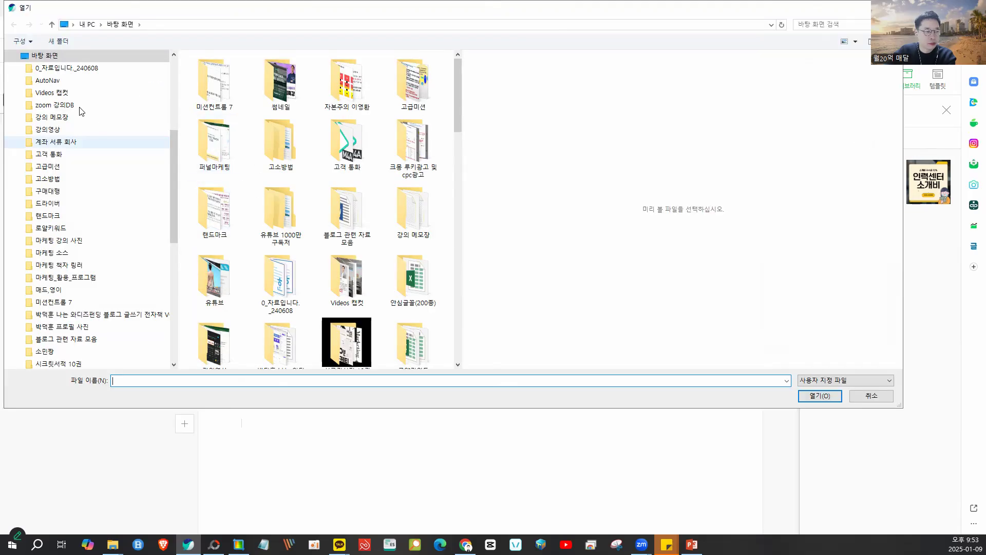
scroll(94, 150, "up", 3)
scroll(60, 138, "up", 1)
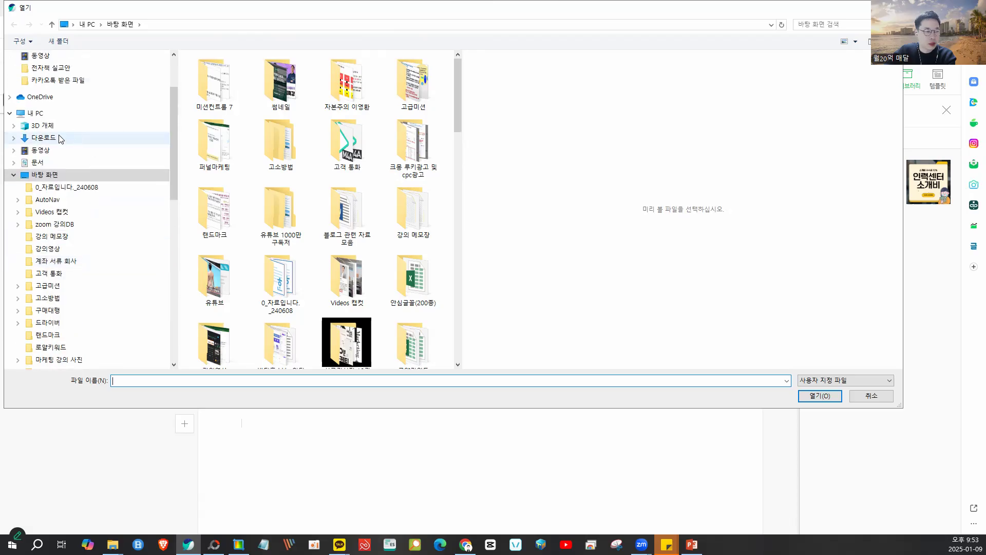
left_click(60, 138)
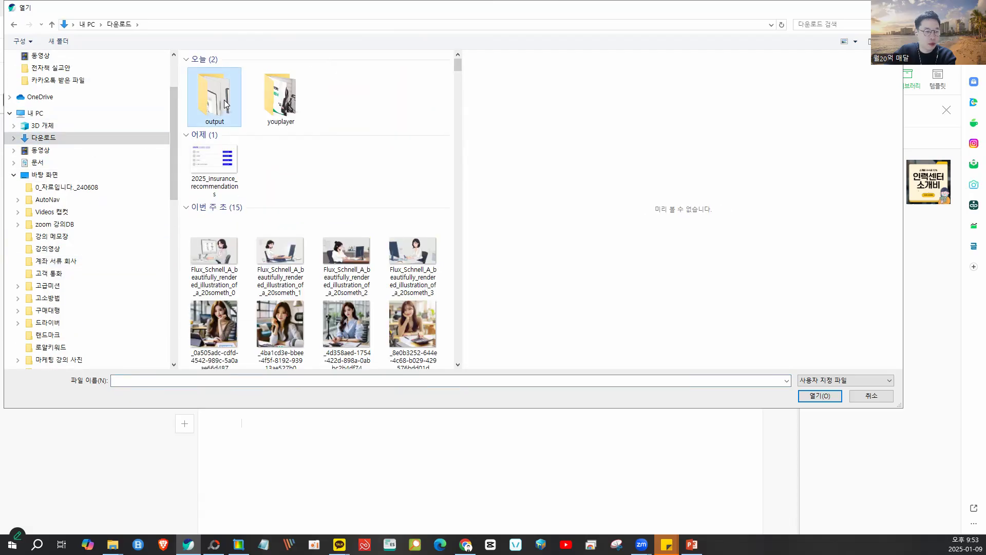
double_click(224, 100)
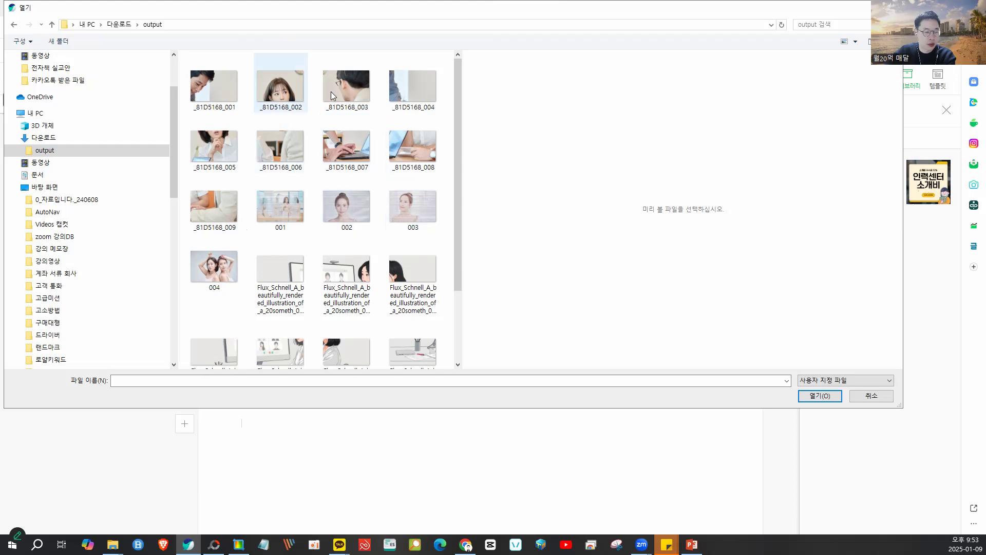
Insert all nine split Flux_Schnell illustration pieces into the post as a slide (슬라이드) and swipe through it.
scroll(354, 226, "down", 2)
left_click(282, 178)
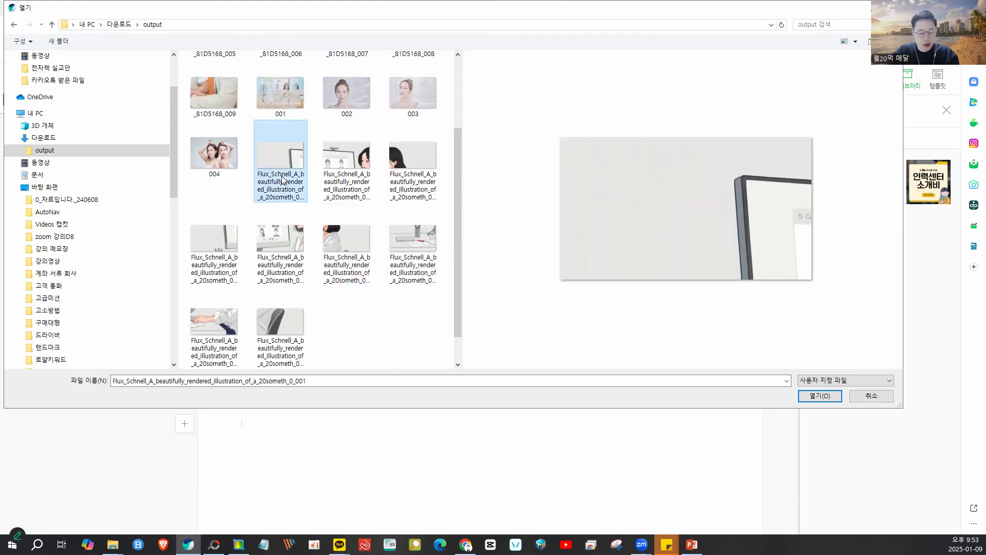
left_click(301, 315, "shift")
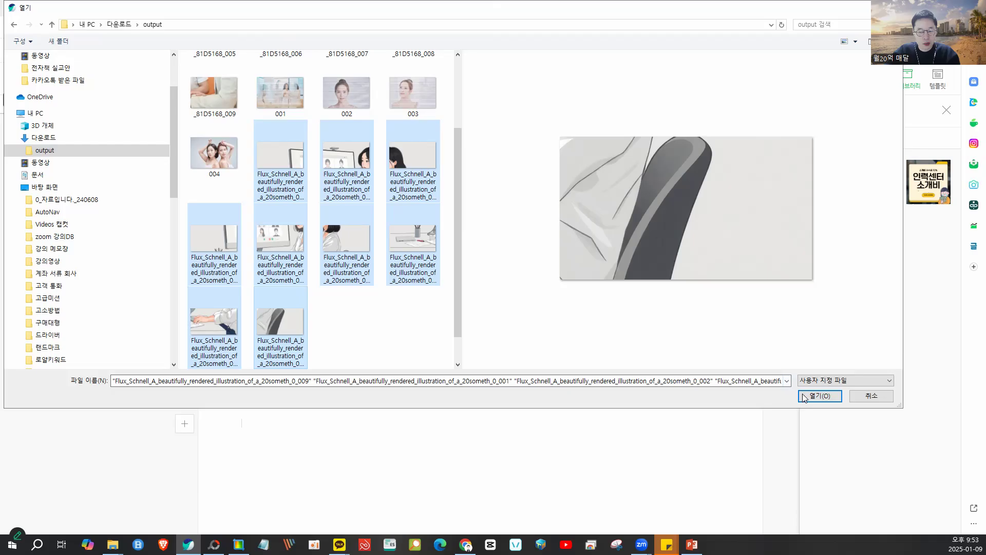
left_click(806, 396)
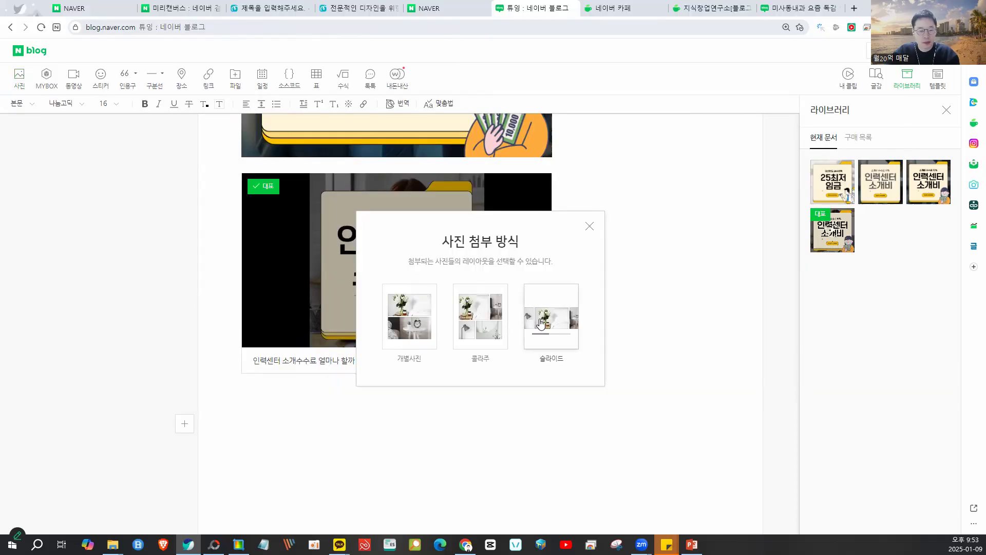
left_click(546, 326)
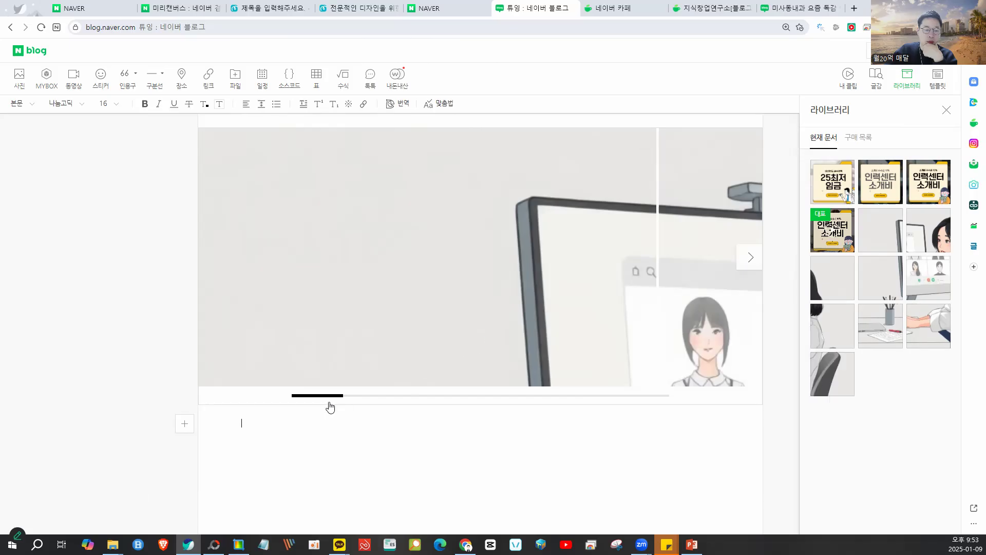
left_click_drag(407, 398, 463, 394)
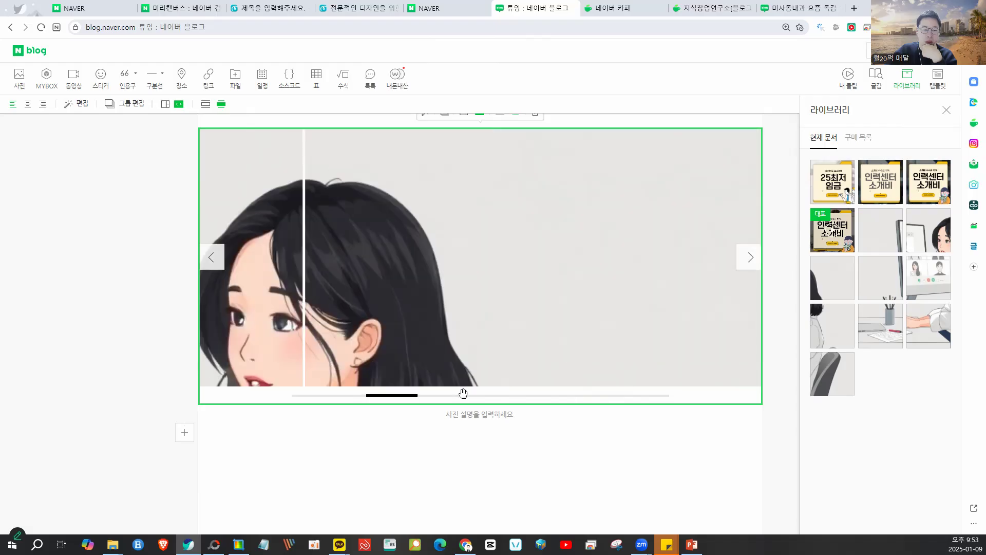
left_click(506, 457)
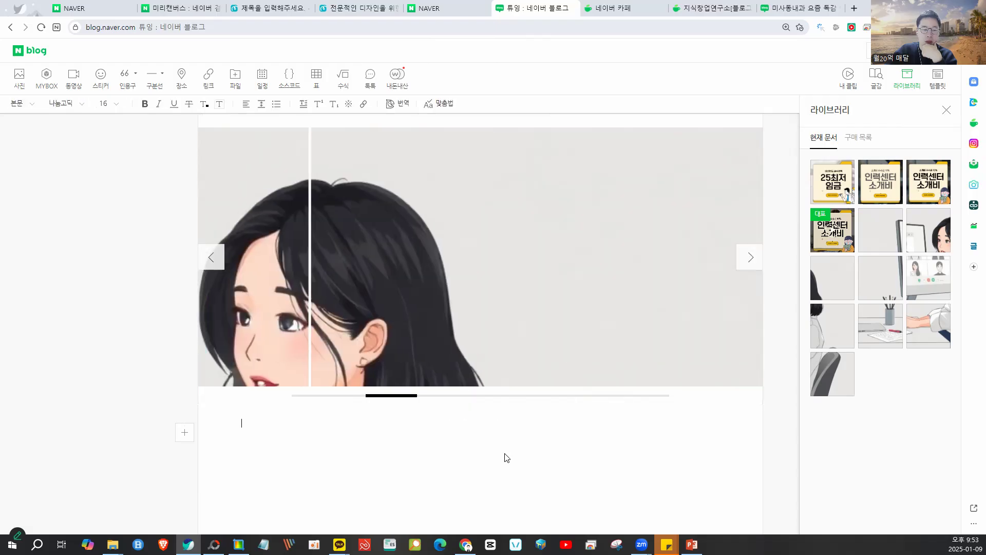
Insert the nine Flux_Schnell illustration pieces from the output folder below the slide as a collage (콜라주).
left_click(20, 79)
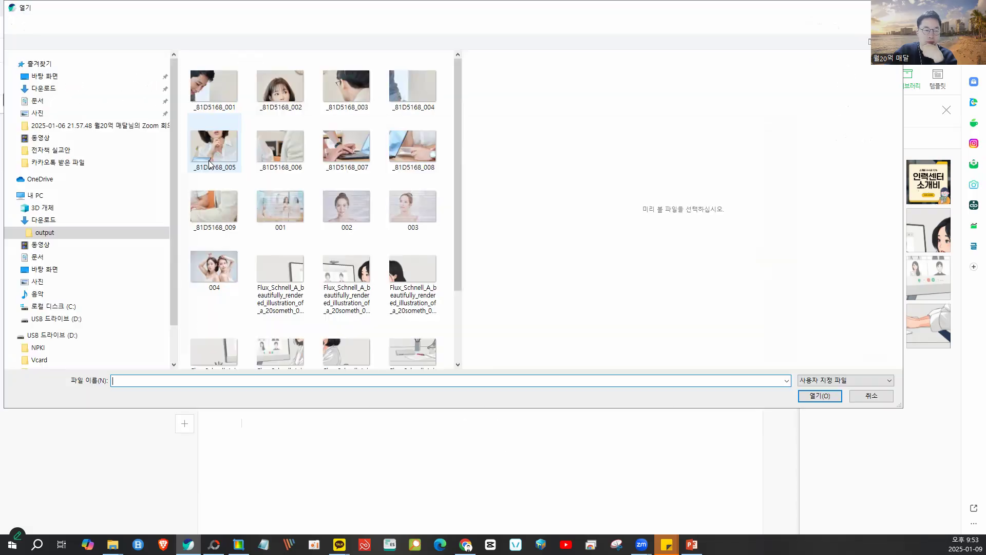
left_click(306, 286)
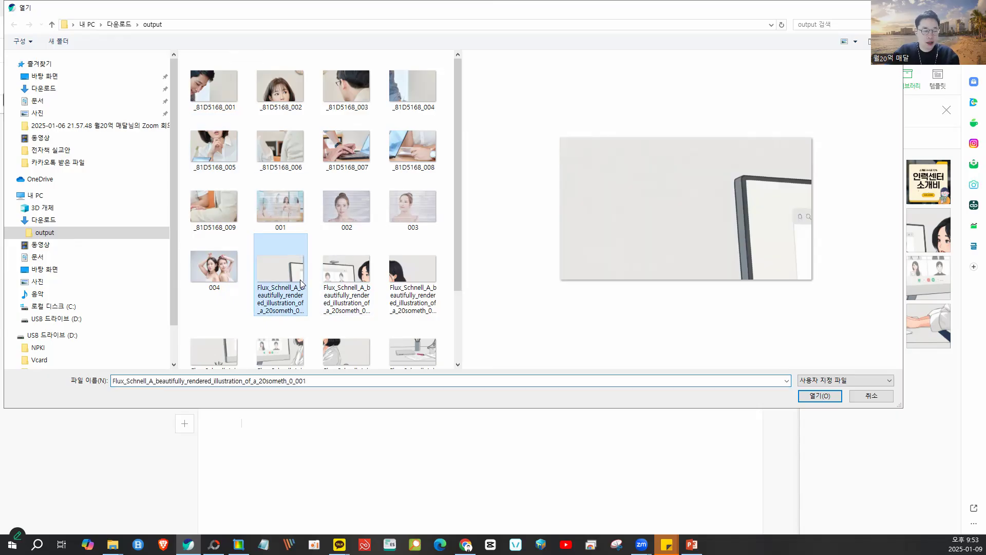
scroll(302, 284, "down", 2)
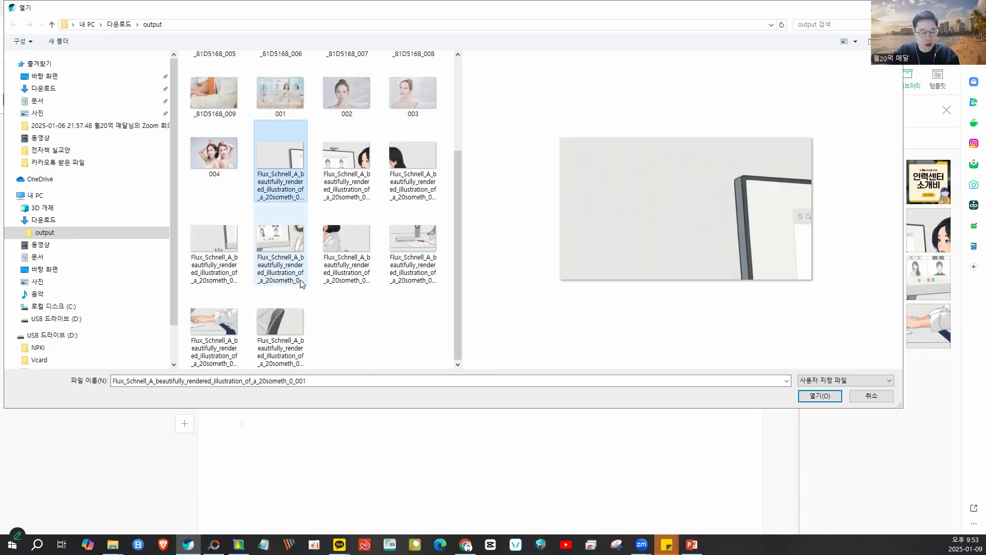
left_click(288, 317, "shift")
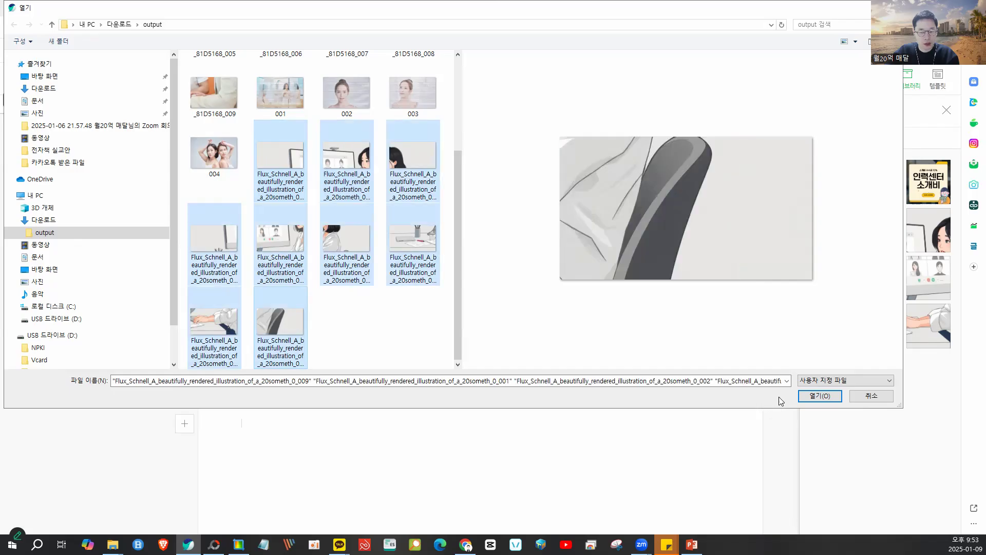
left_click(817, 396)
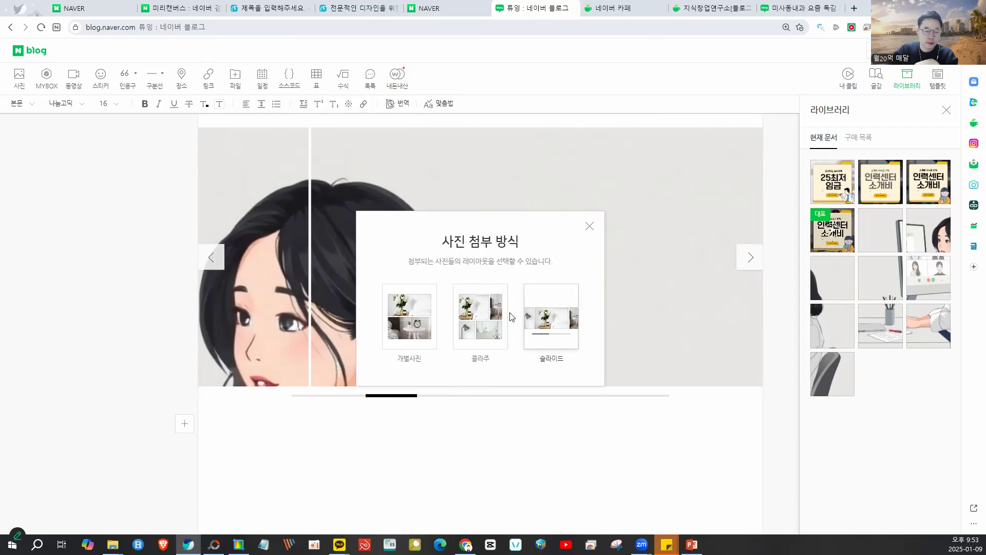
left_click(486, 325)
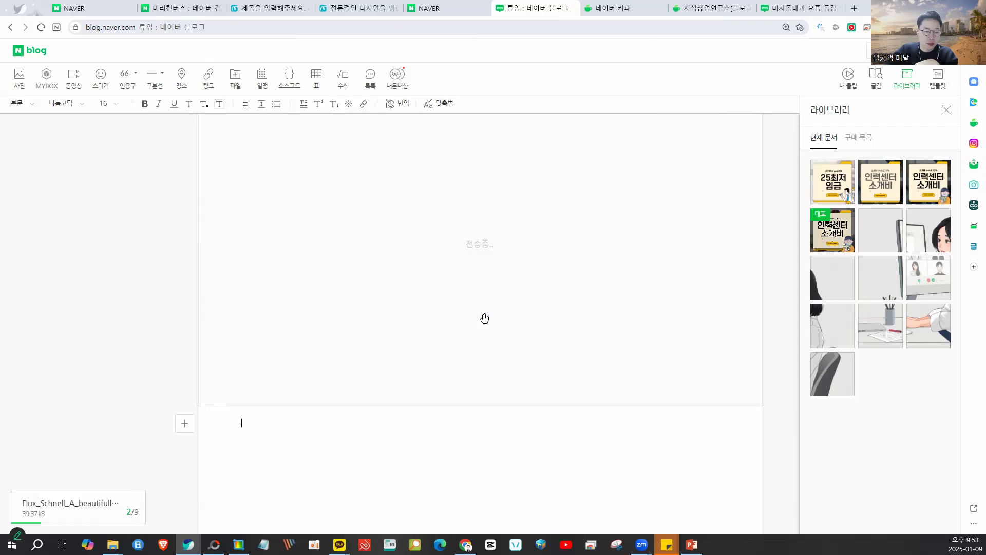
scroll(484, 318, "up", 10)
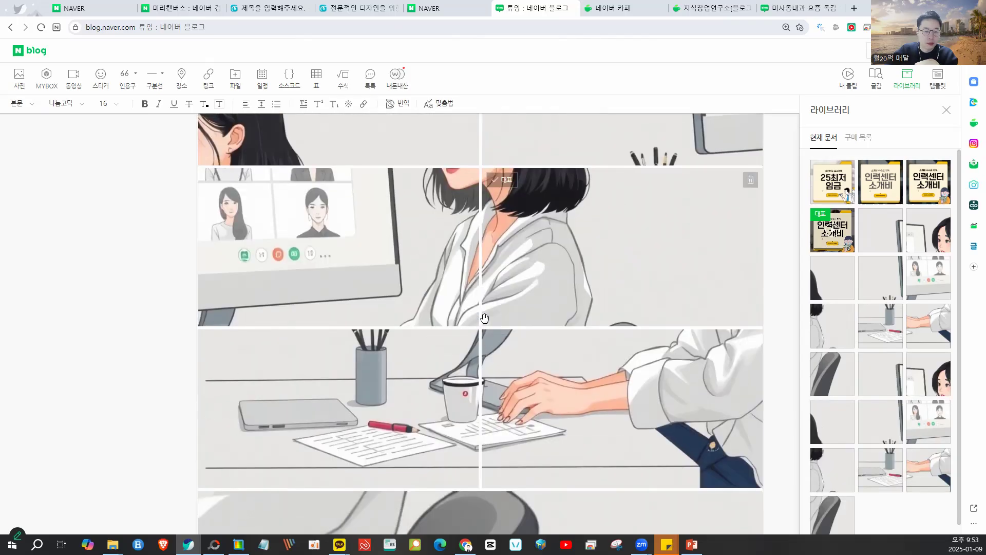
scroll(485, 318, "up", 3)
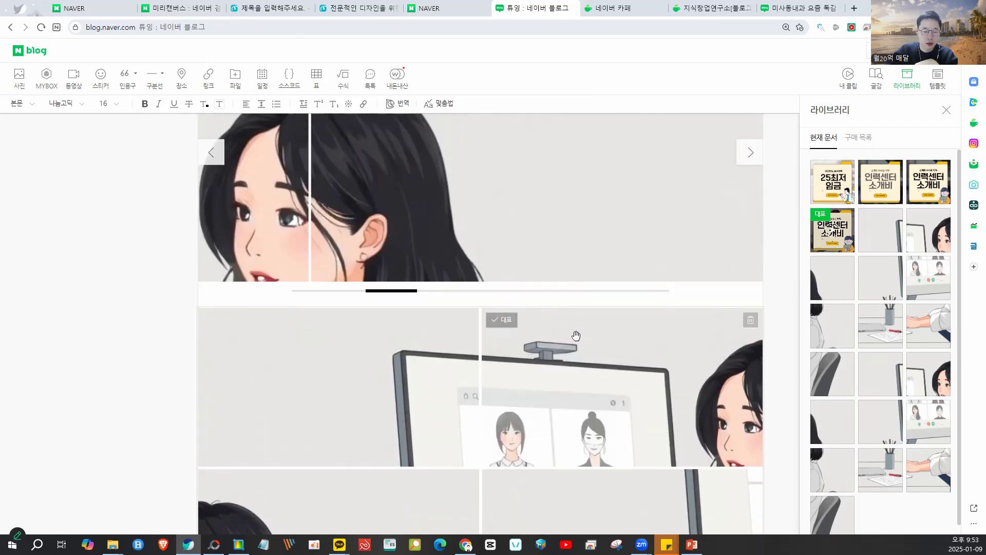
Delete the illustration collage below the slide.
left_click(576, 335)
key("Delete")
scroll(512, 341, "up", 3)
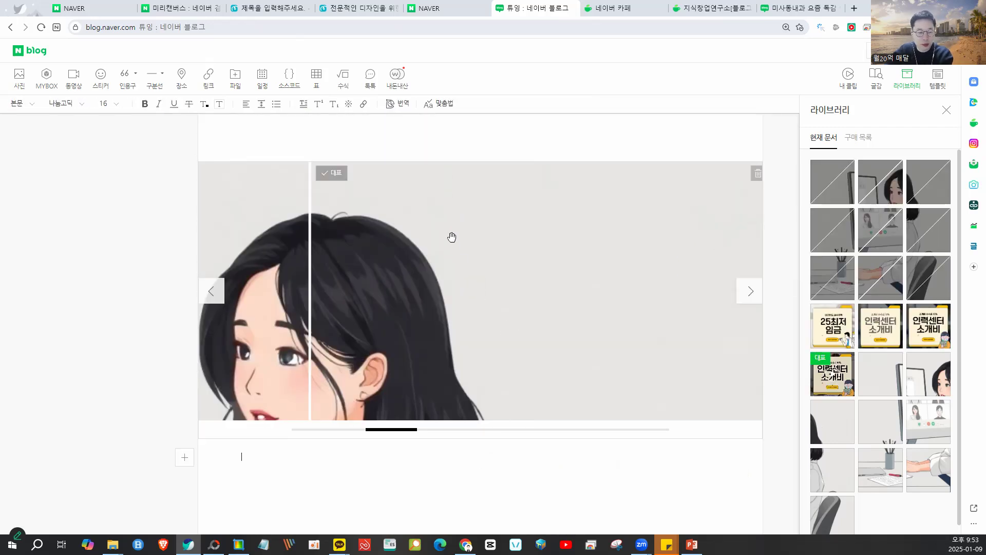
Insert the nine Flux_Schnell illustration pieces between the cover video and the existing slide as another slide (슬라이드).
left_click(482, 140)
scroll(451, 205, "up", 2)
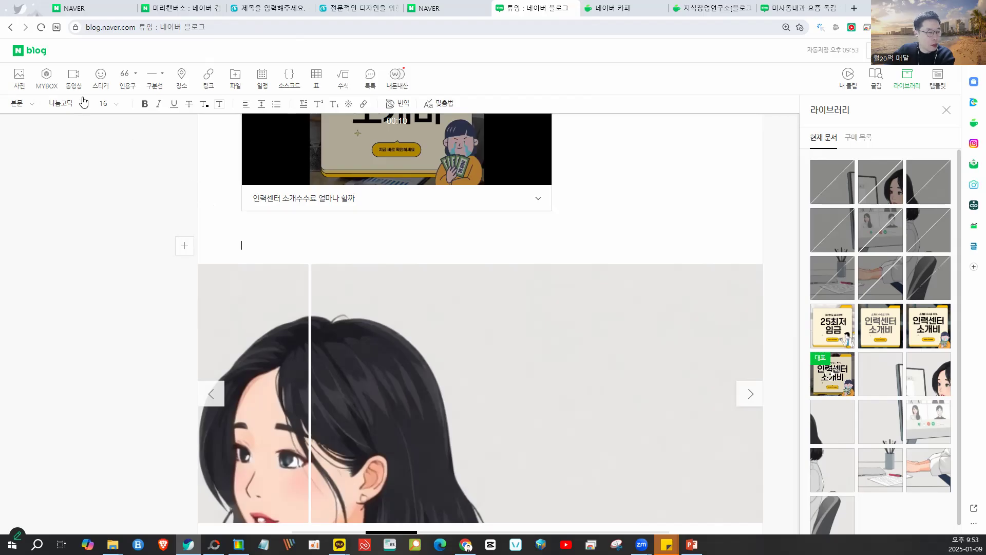
left_click(20, 76)
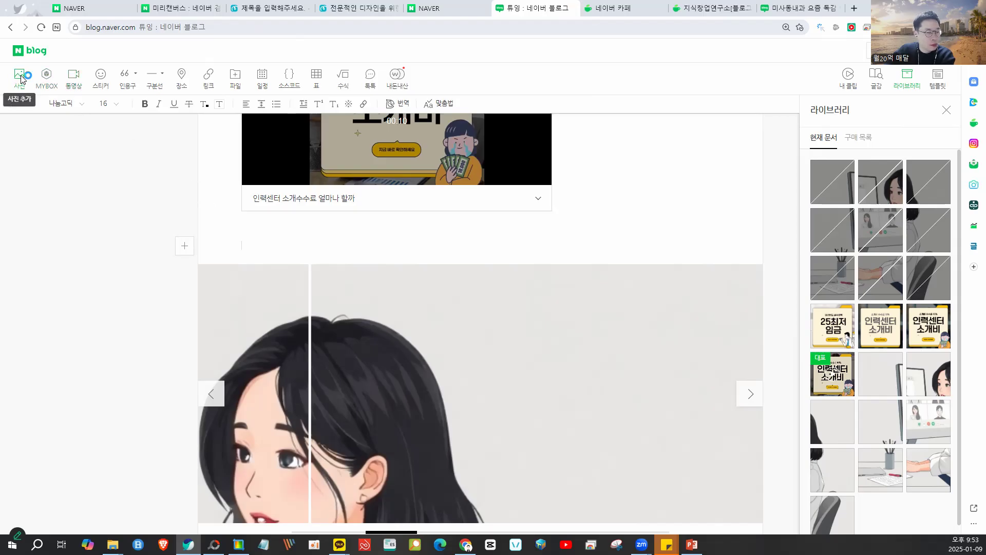
scroll(329, 216, "down", 2)
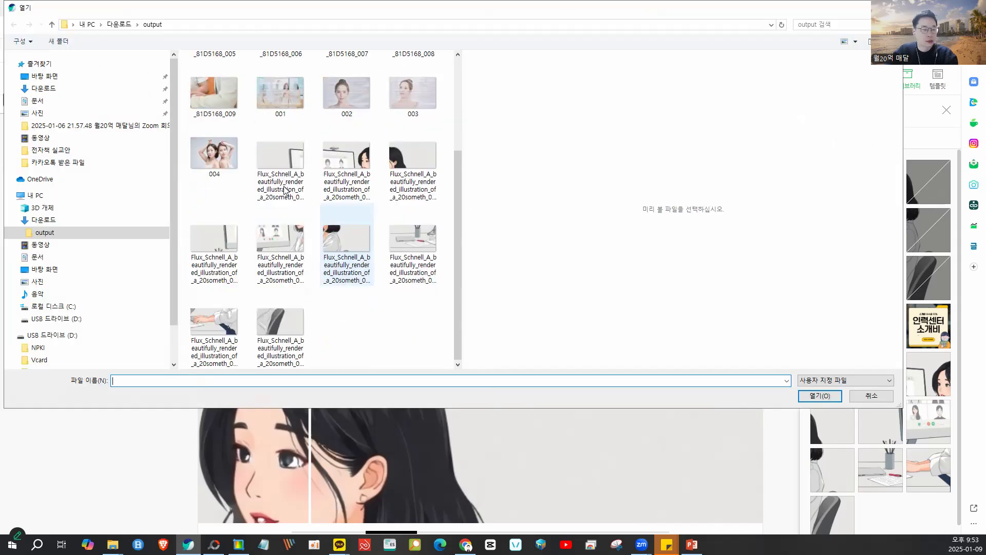
left_click(280, 157)
left_click(276, 319, "shift")
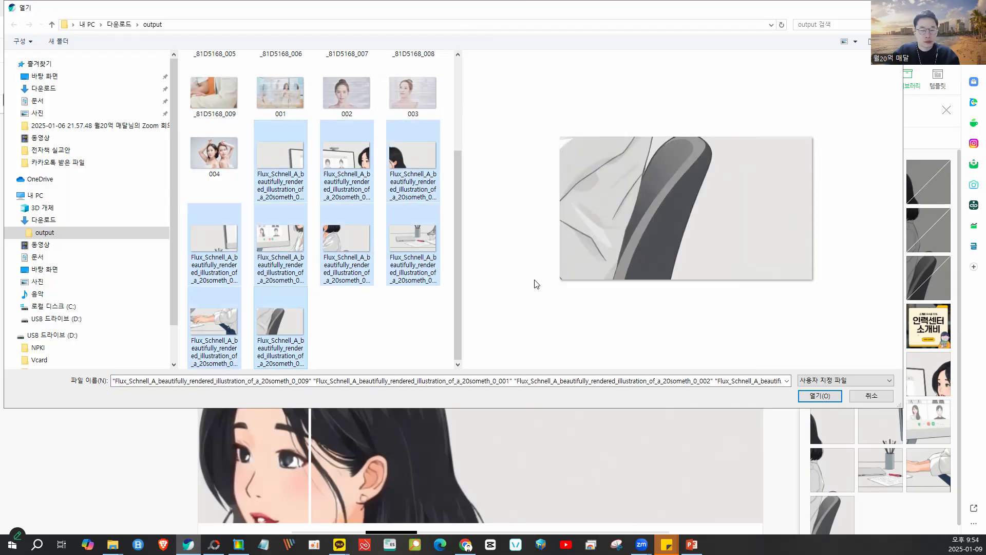
left_click(827, 397)
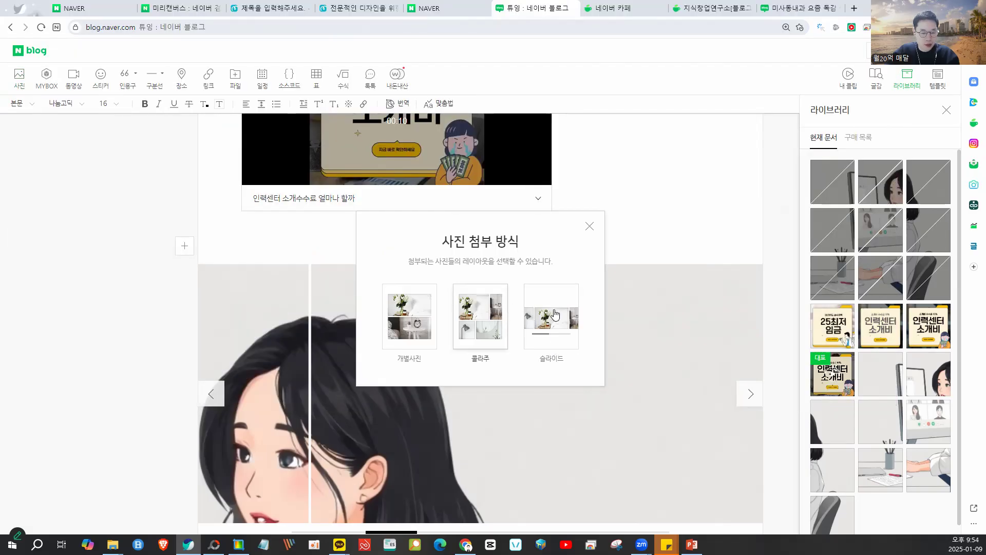
left_click(554, 314)
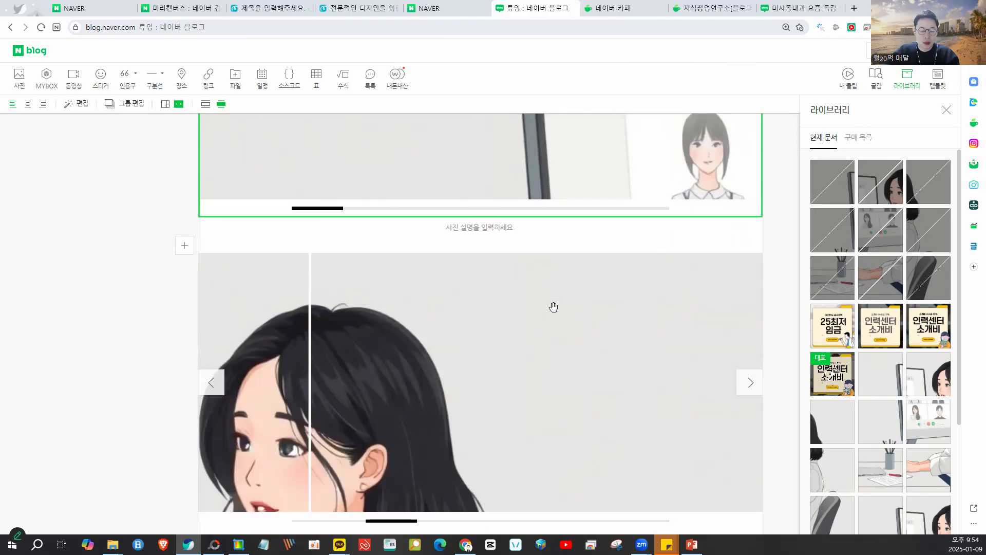
Swipe through the lower slide's illustration pieces and compare it with the slide above.
scroll(553, 307, "down", 4)
left_click_drag(400, 336, 357, 304)
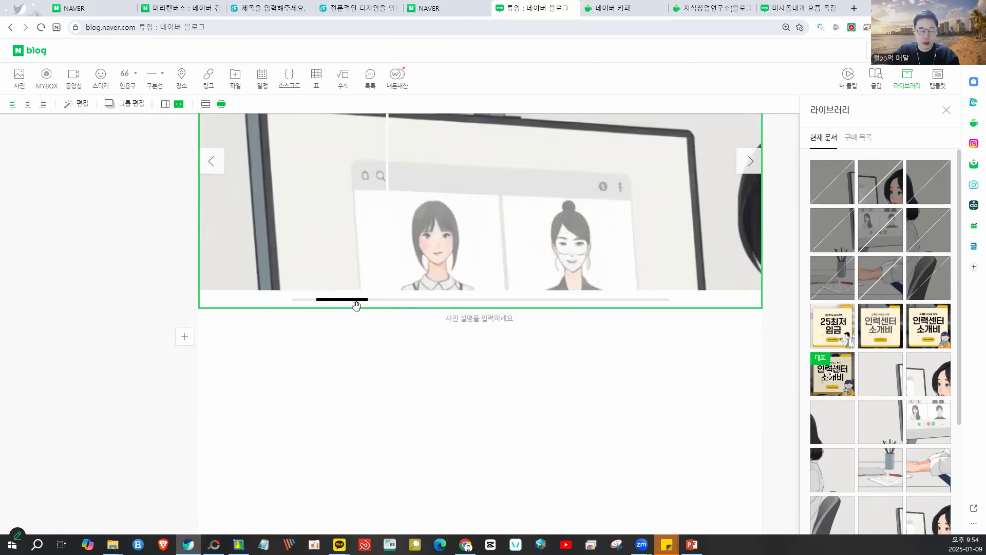
key("ctrl+v")
scroll(534, 358, "up", 5)
scroll(534, 358, "up", 5)
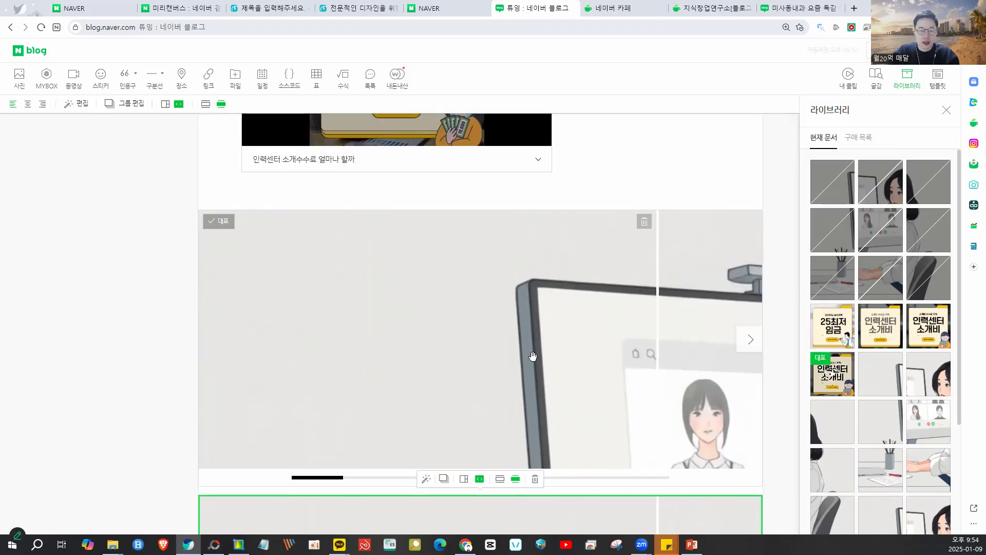
Switch to the clinic's flu post and examine how its two photos are divided into vertical strips.
left_click(798, 5)
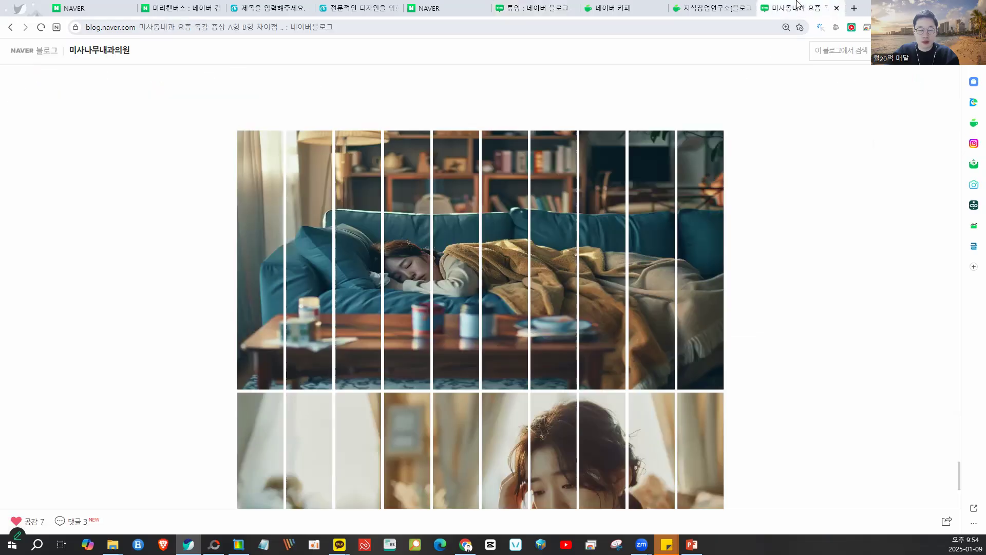
mouse_move(687, 125)
left_mouse_down()
mouse_move(271, 165)
mouse_move(755, 254)
mouse_move(633, 126)
left_mouse_up()
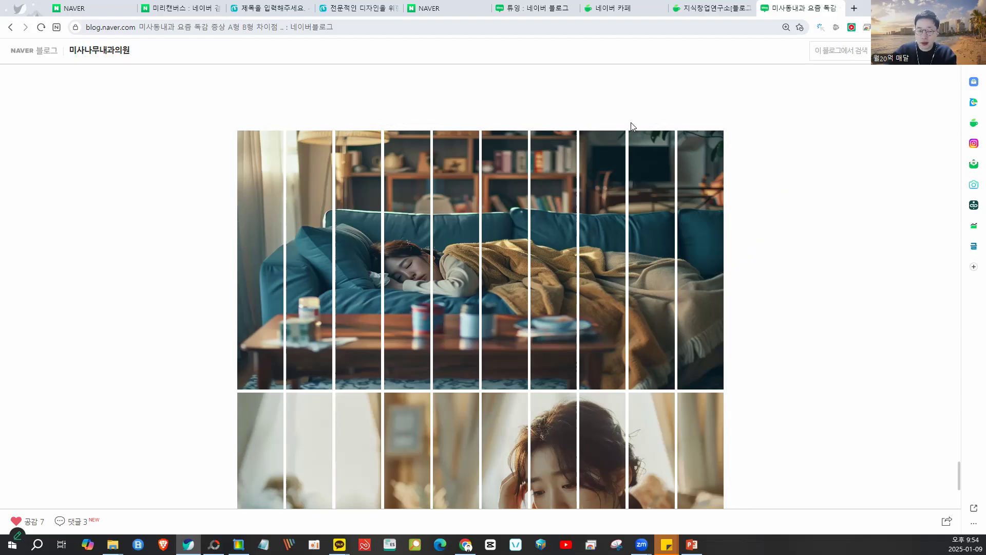
scroll(632, 126, "up", 1)
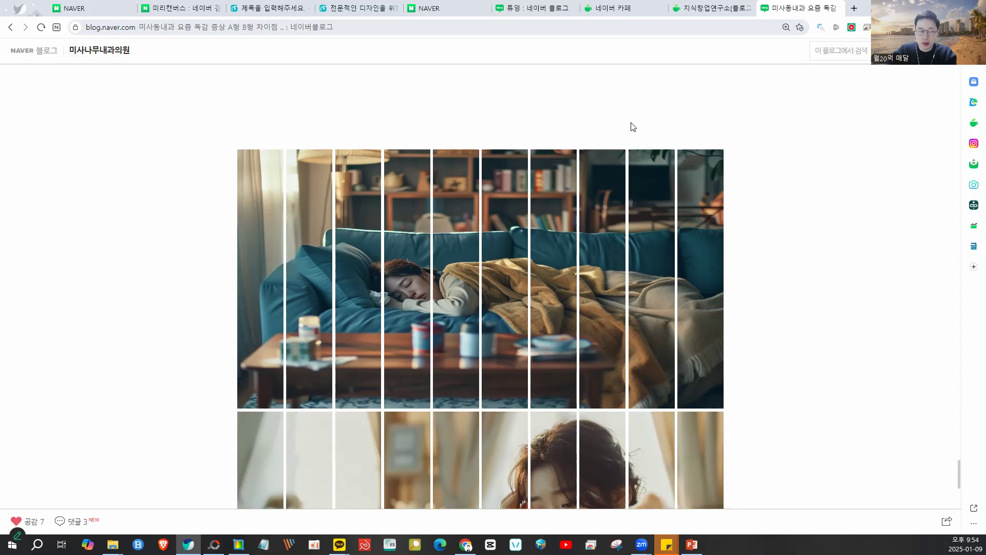
scroll(633, 127, "up", 2)
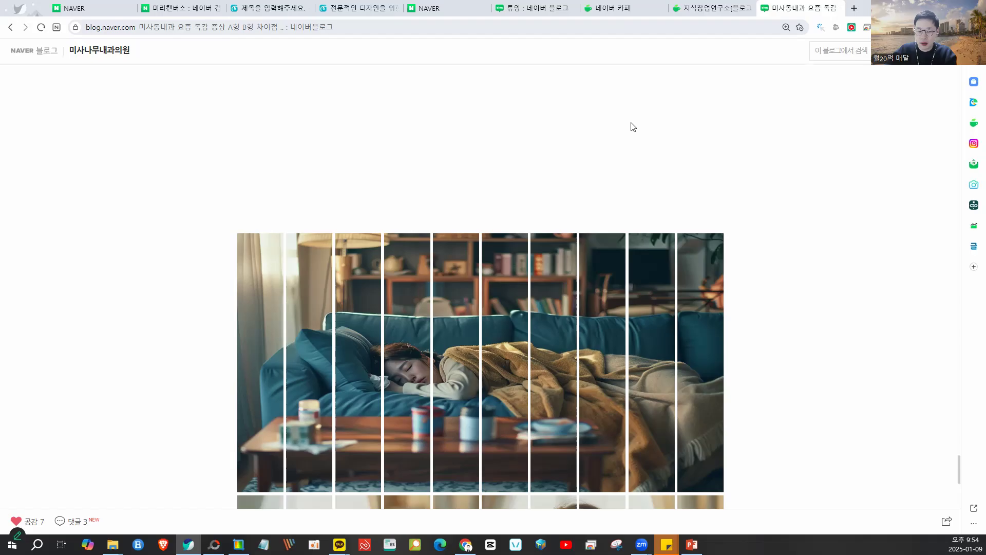
scroll(650, 173, "down", 8)
scroll(556, 194, "up", 4)
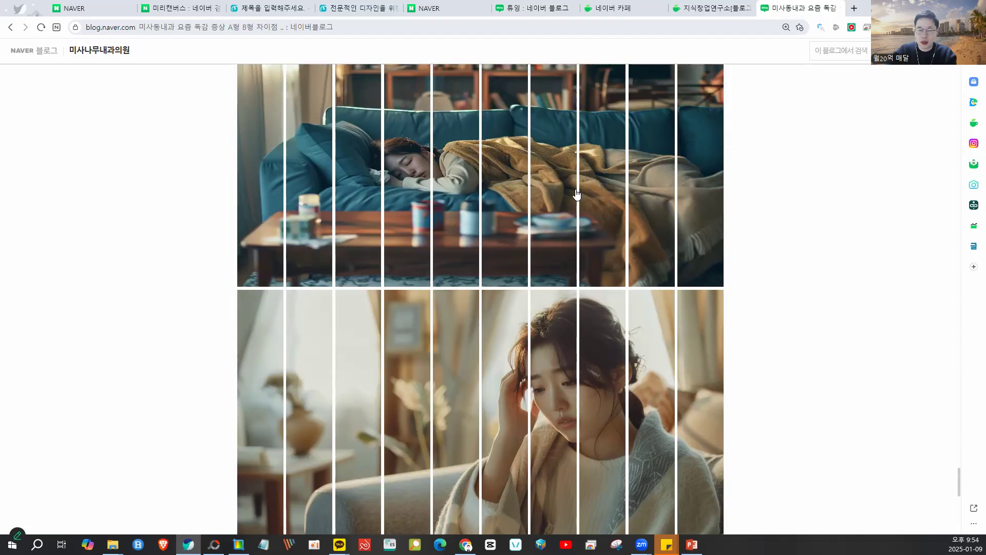
scroll(577, 199, "up", 2)
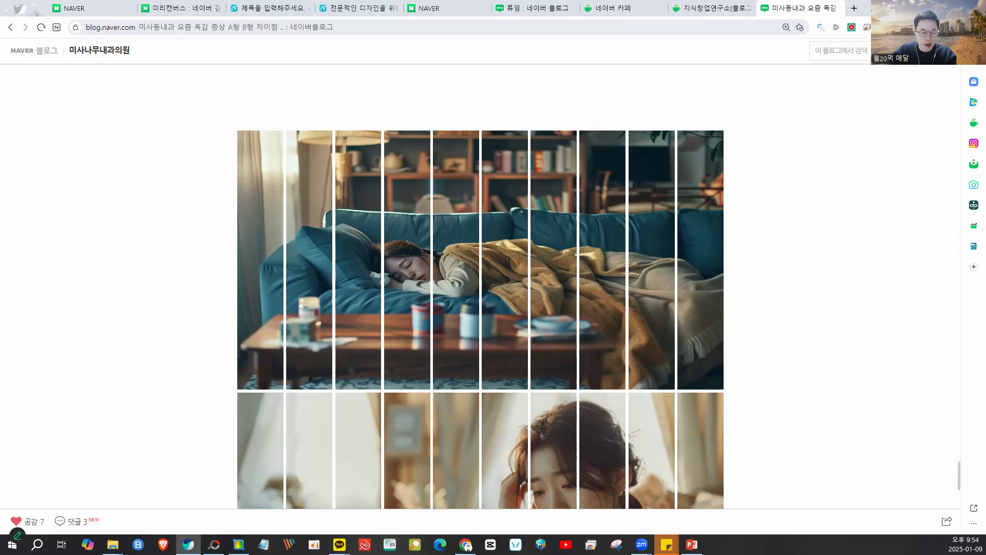
Switch to PhotoScape and split the Flux_Schnell illustration into 5 columns and 1 row.
left_click(215, 544)
left_click(603, 358)
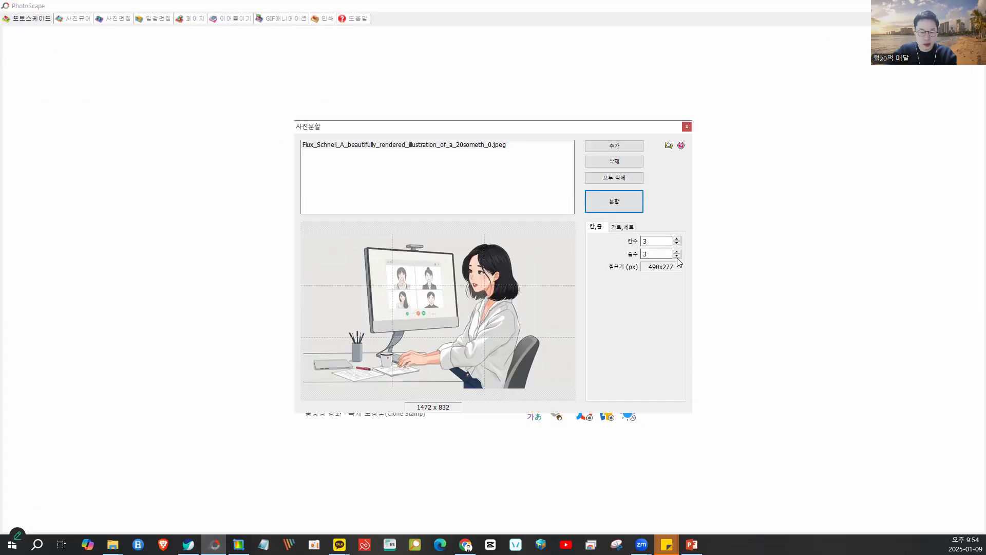
left_click(676, 257)
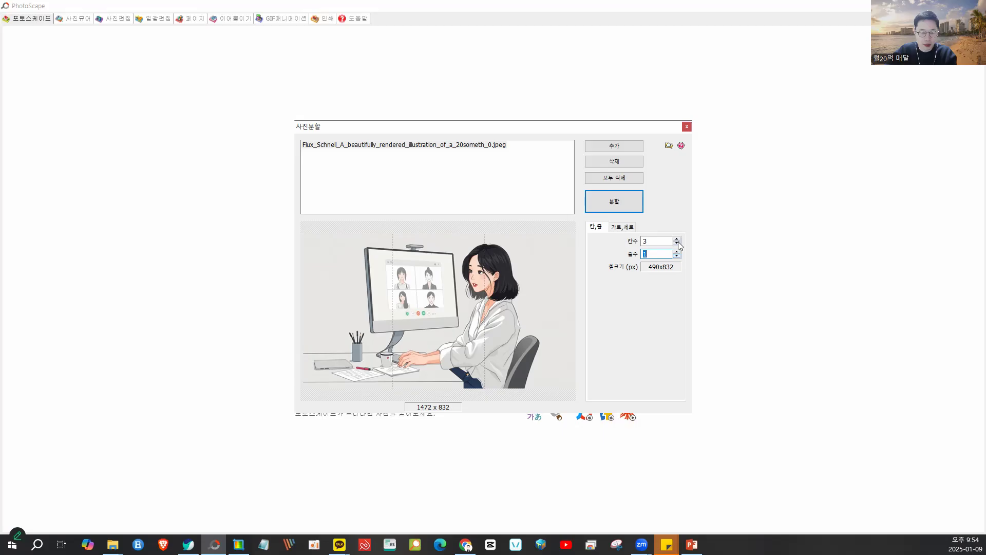
left_click(614, 202)
left_click(635, 196)
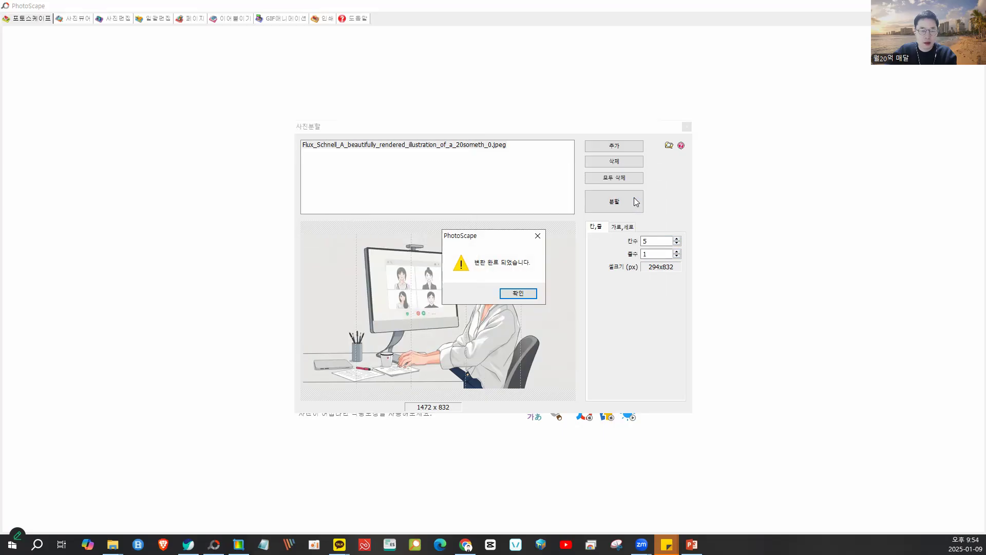
left_click(511, 297)
left_click(687, 126)
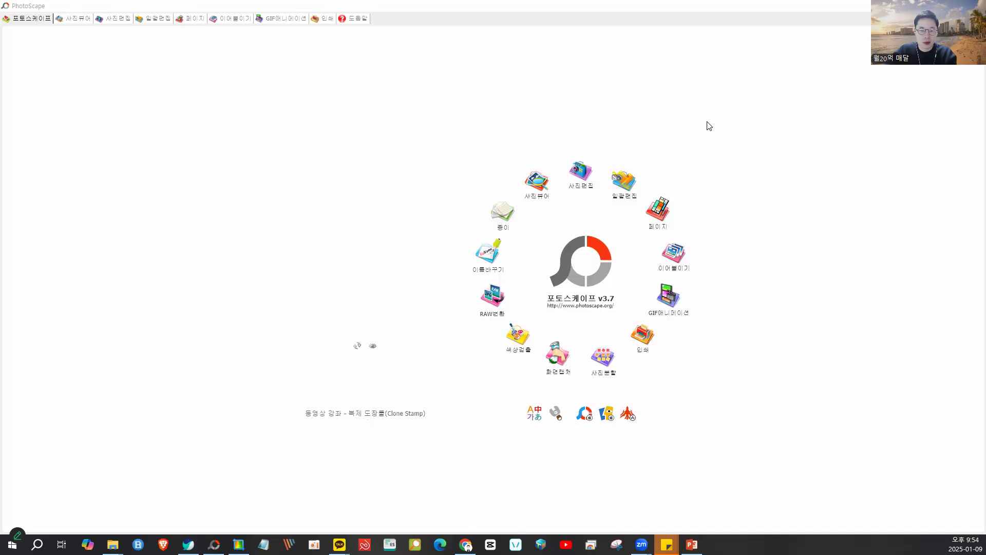
Return to the blog draft and insert the five vertical illustration strips from the output folder below the cover video as a slide (슬라이드).
key("alt+Tab")
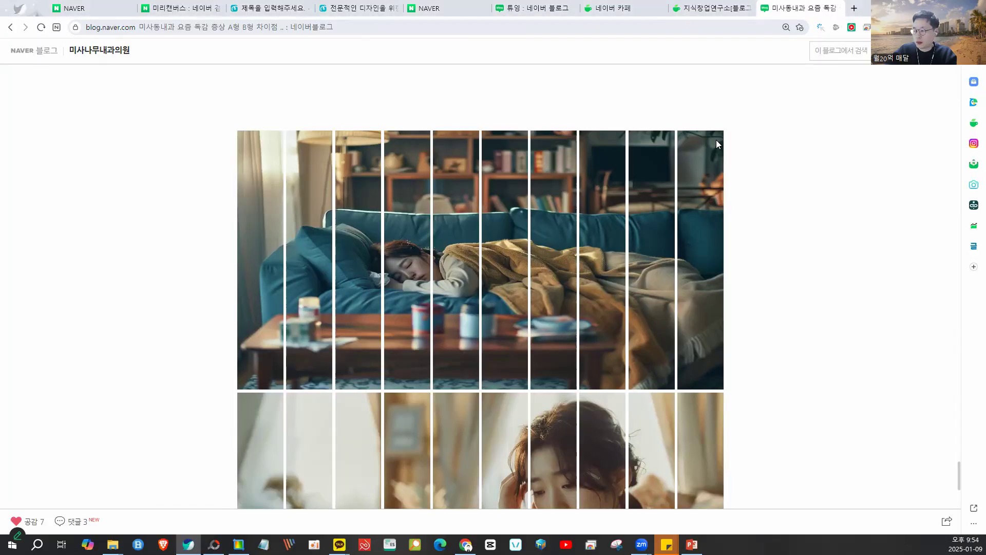
left_click(531, 8)
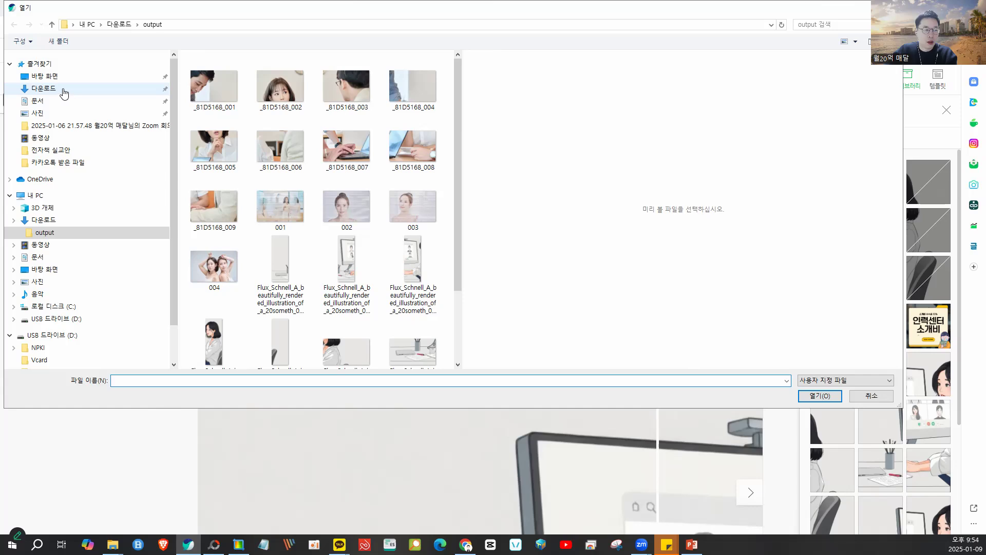
left_click(61, 91)
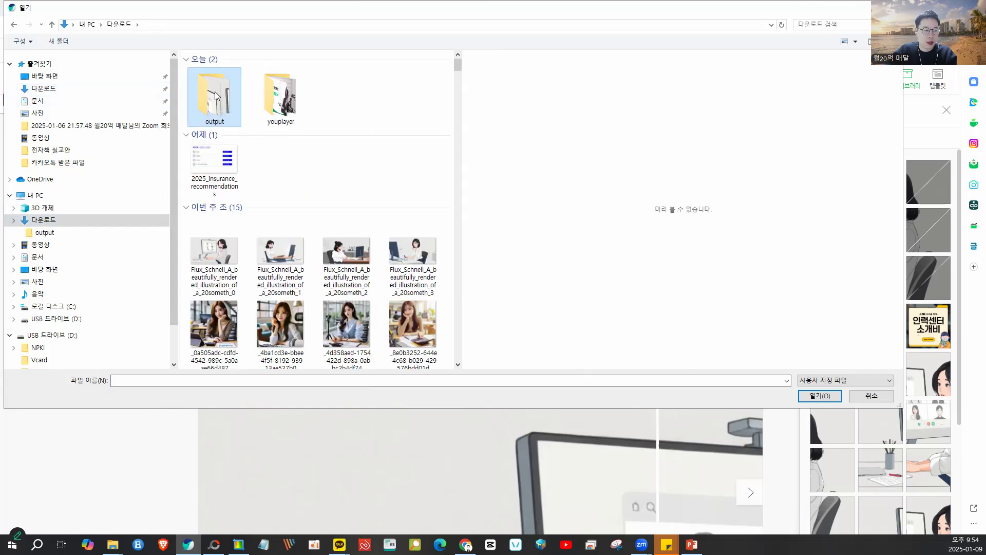
double_click(213, 100)
scroll(334, 258, "down", 2)
left_click(290, 149)
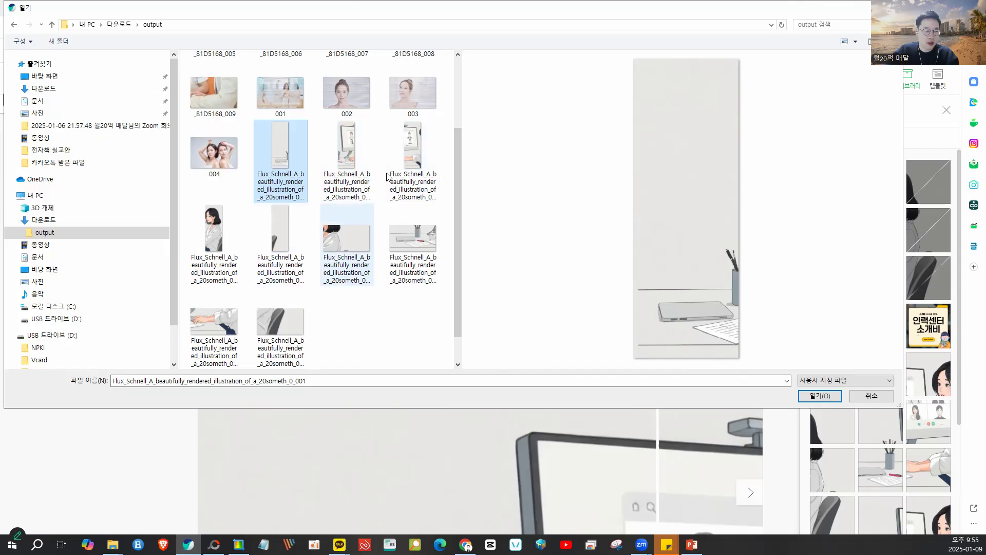
left_click(283, 238, "shift")
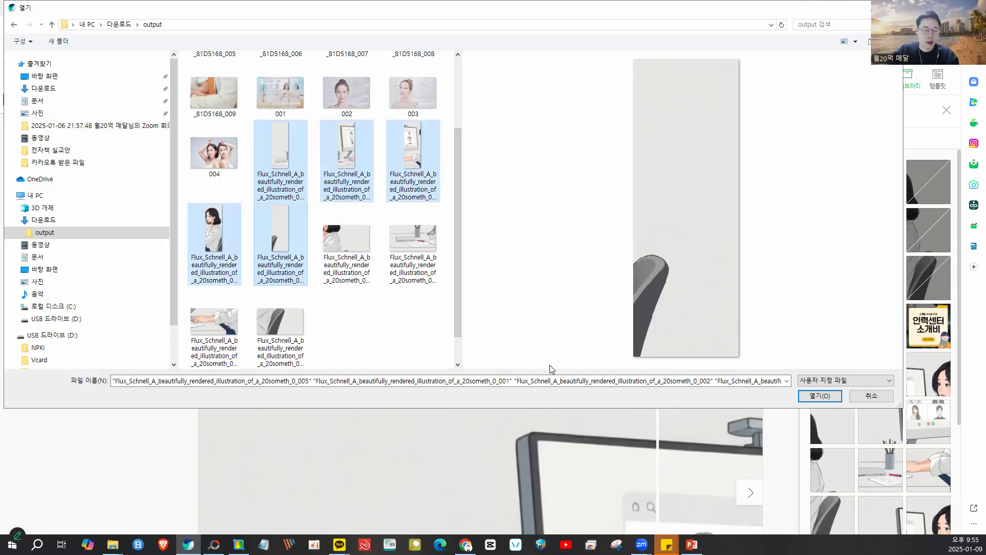
left_click(801, 400)
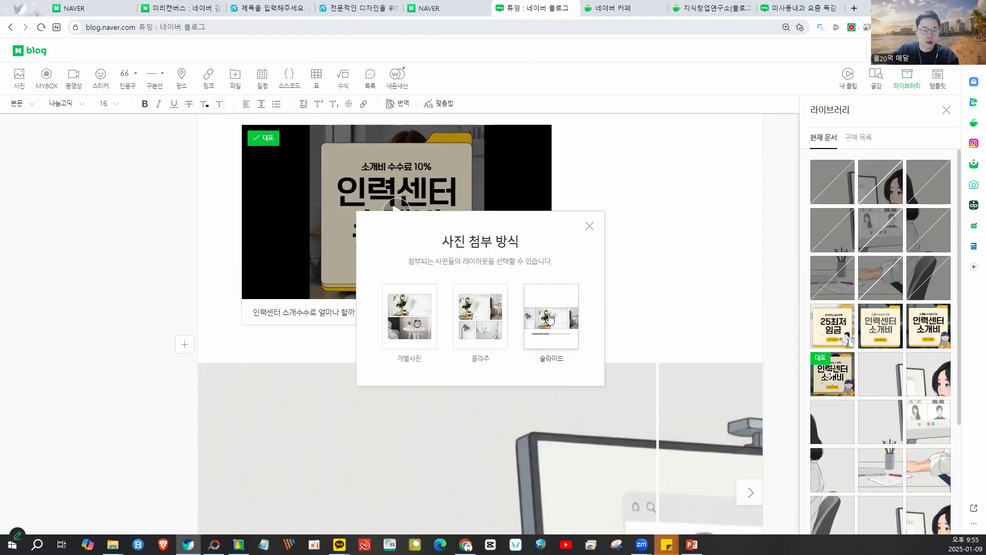
left_click(549, 318)
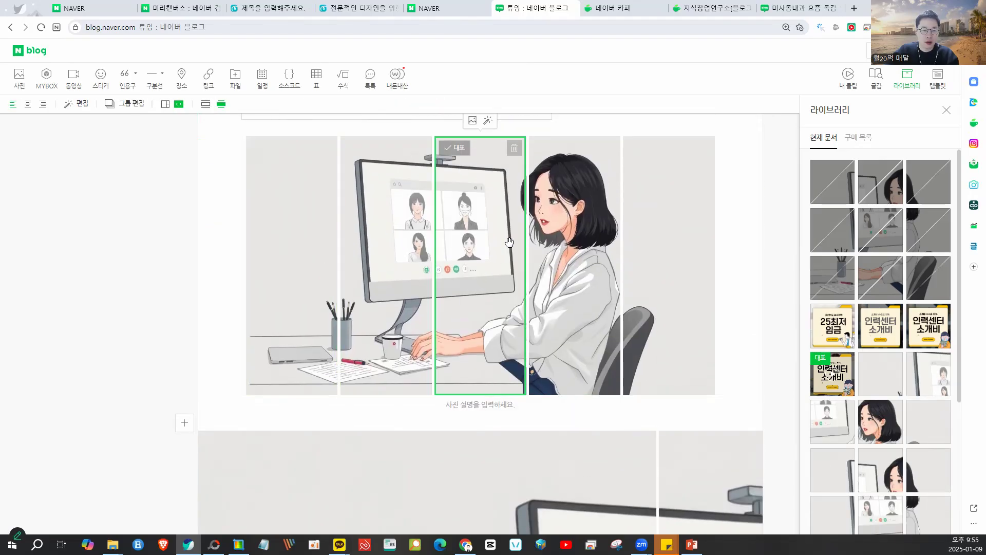
Add an empty line between the cover video and the five-strip slide.
scroll(656, 246, "up", 2)
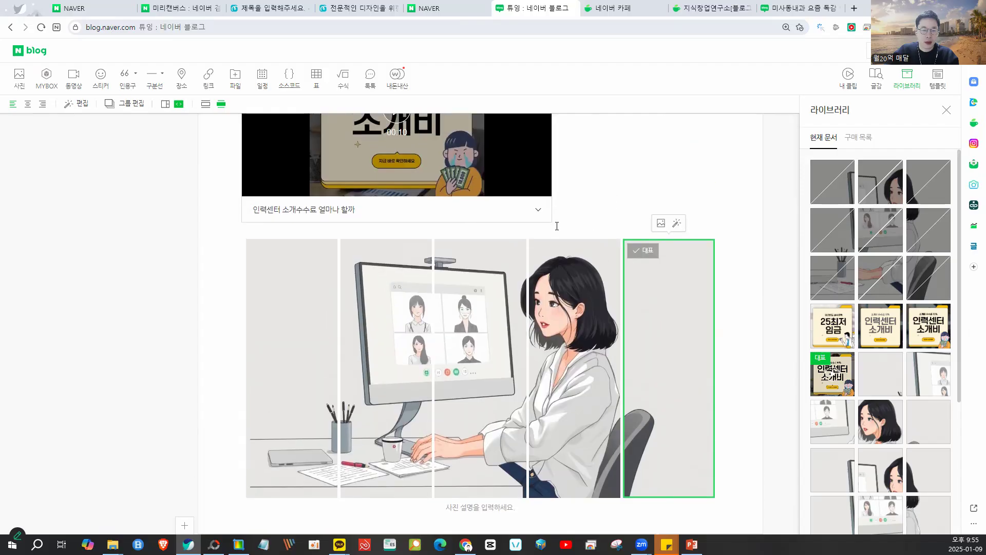
left_click(557, 226)
key("Return")
Examine the spacing around the five-strip slide and inspect its individual strips.
scroll(537, 232, "down", 3)
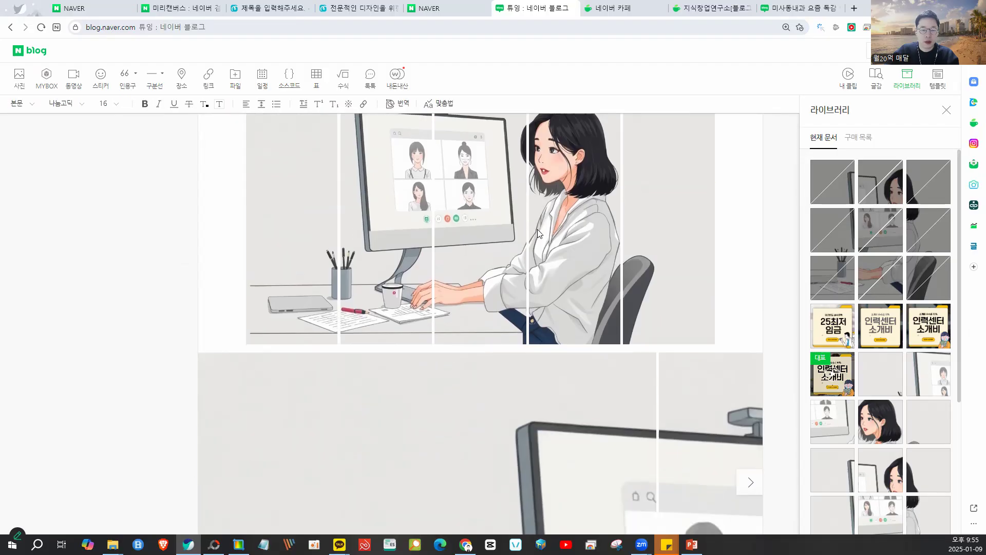
scroll(537, 231, "up", 5)
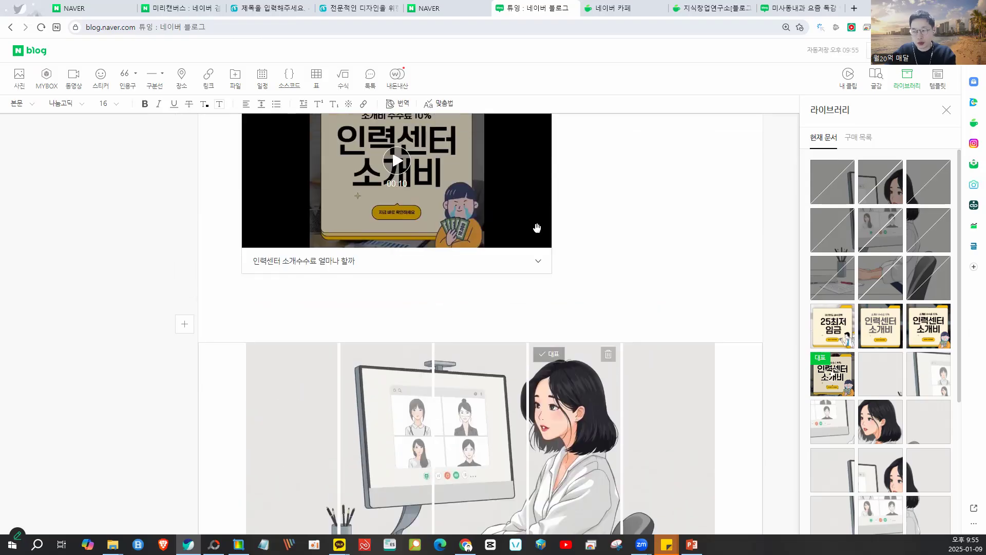
scroll(536, 228, "up", 4)
left_click(510, 303)
scroll(511, 308, "down", 4)
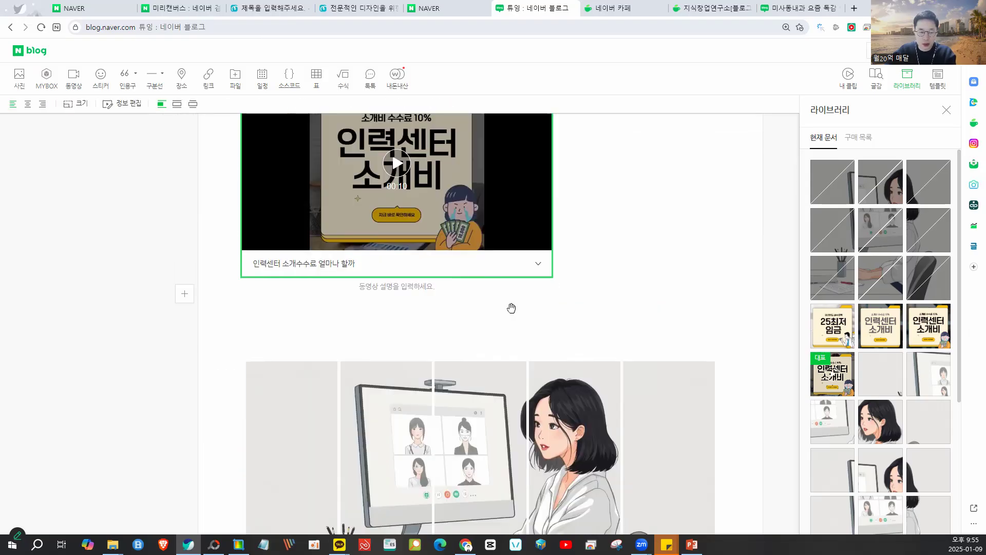
scroll(511, 308, "down", 3)
left_click(488, 298)
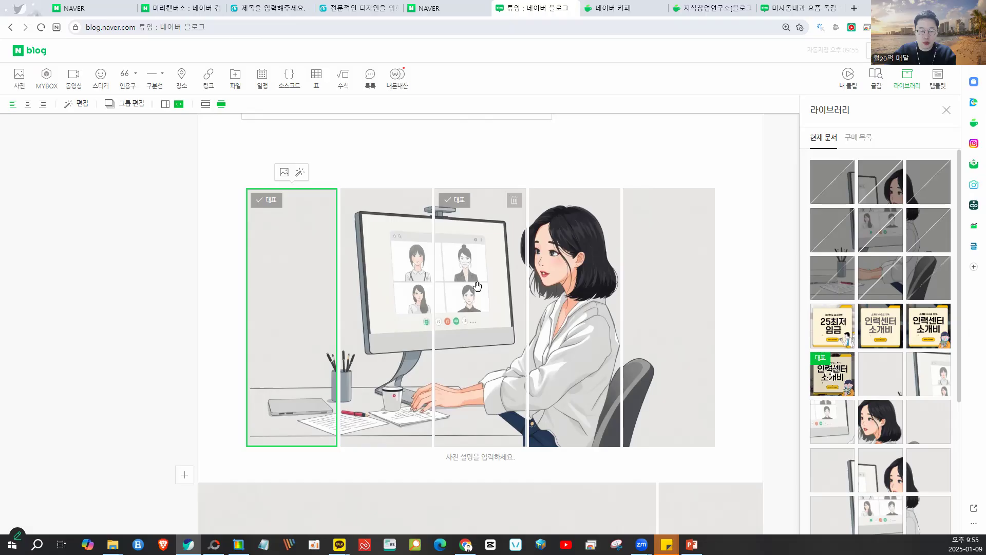
left_click(570, 282)
left_click(689, 279)
left_click(713, 149)
scroll(713, 150, "up", 2)
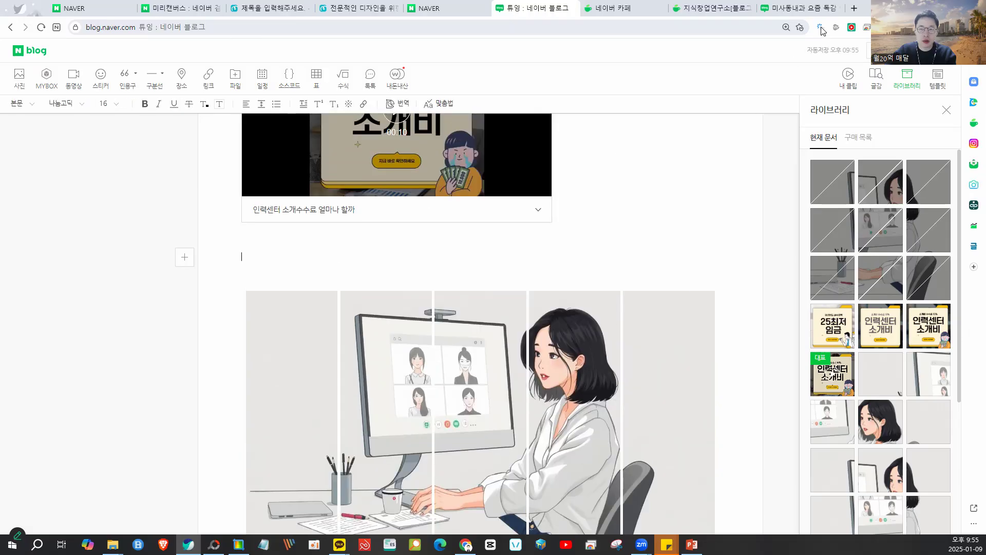
Switch to the clinic's flu post and review its strip-divided photos and the sections above them for comparison.
key("ctrl+9")
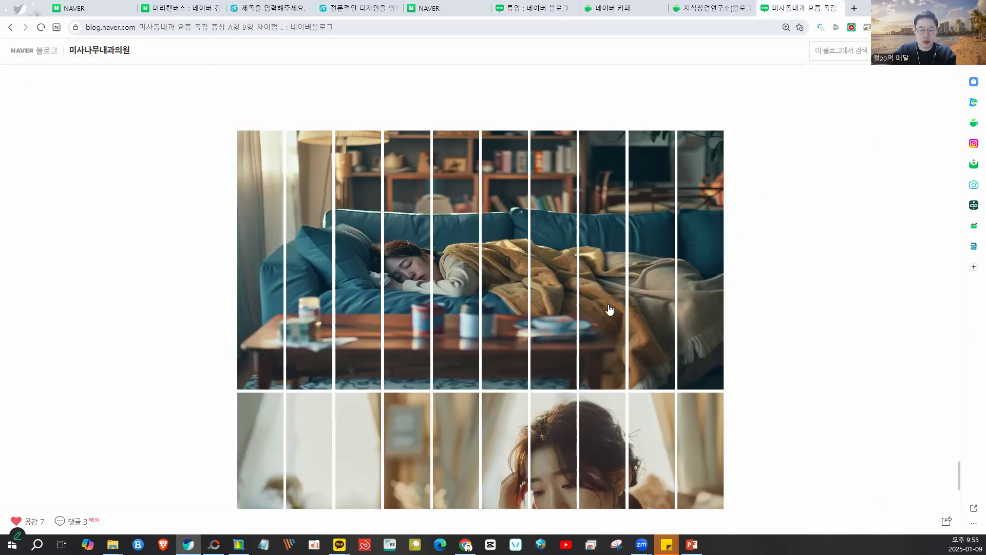
scroll(609, 310, "down", 4)
left_click_drag(724, 261, 716, 368)
scroll(603, 248, "up", 15)
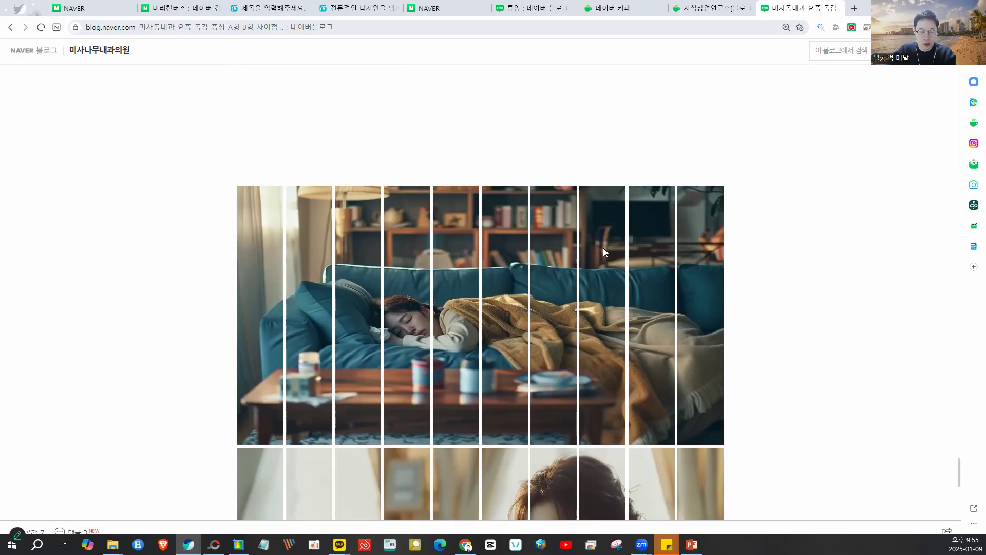
scroll(605, 252, "up", 15)
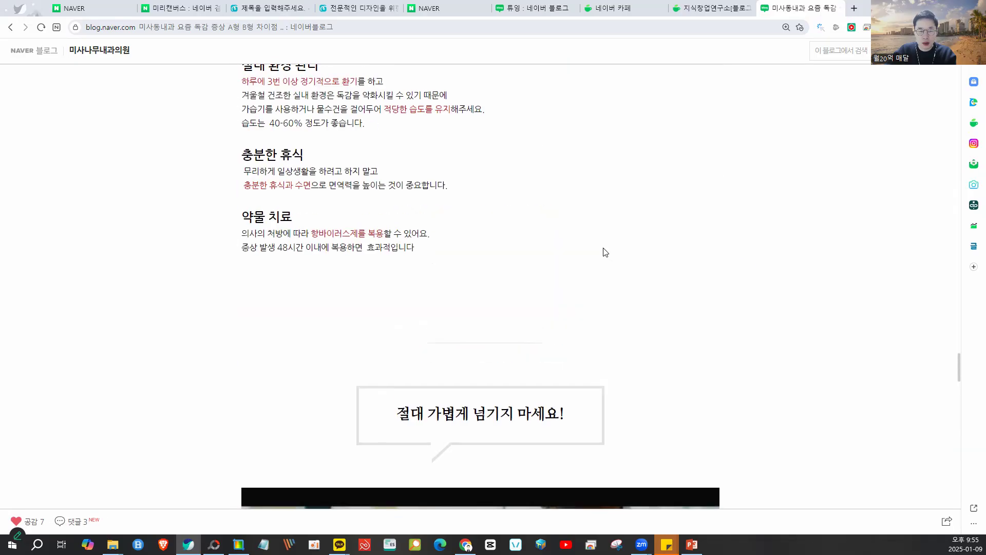
scroll(602, 248, "up", 15)
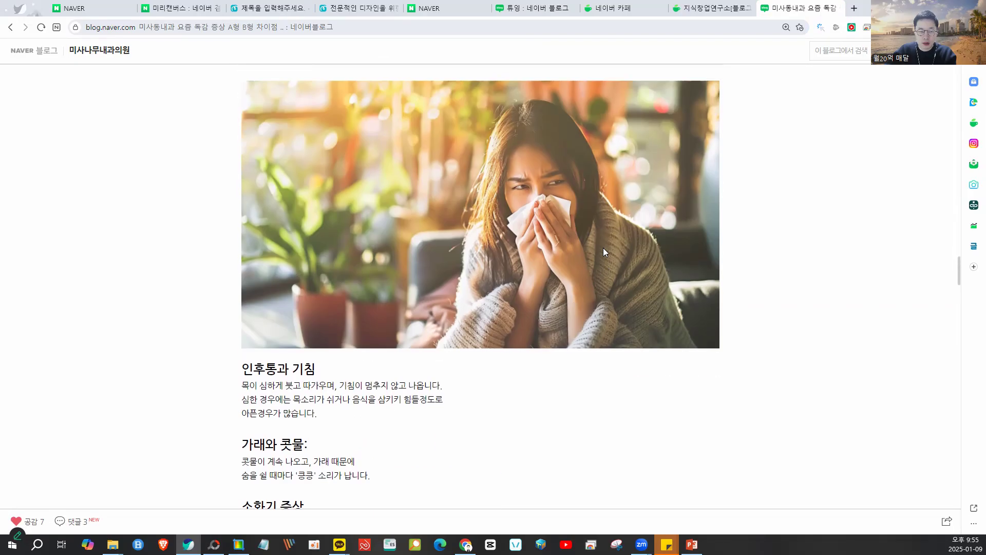